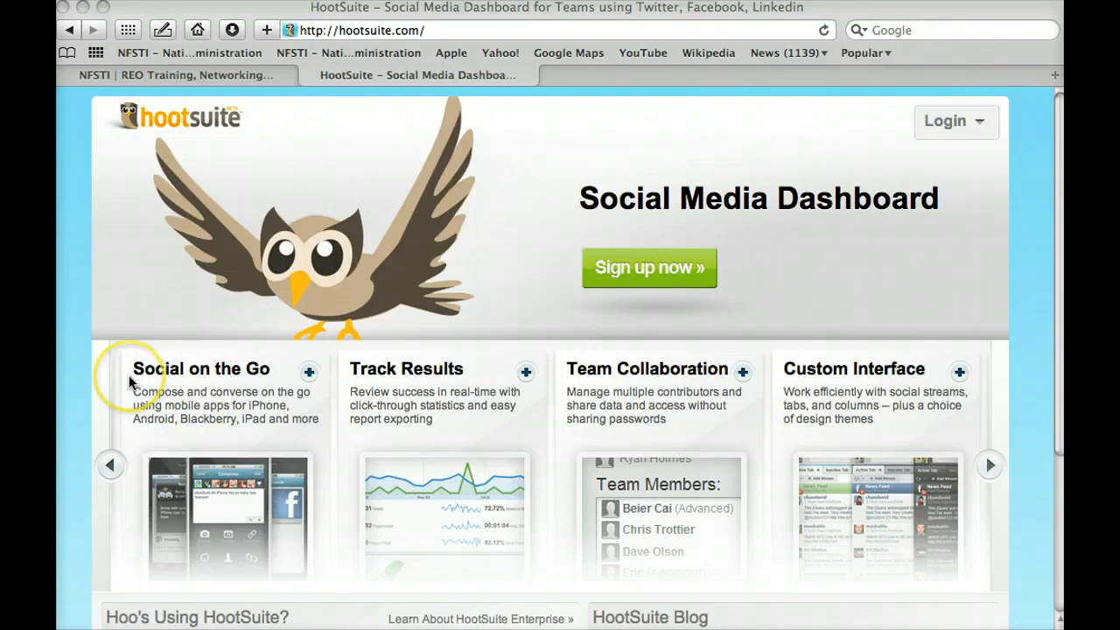
Step: Browse the feature cards from Assign Tasks to Social on the Go, then choose 'Sign up now »'
scroll(129, 383, down, 2)
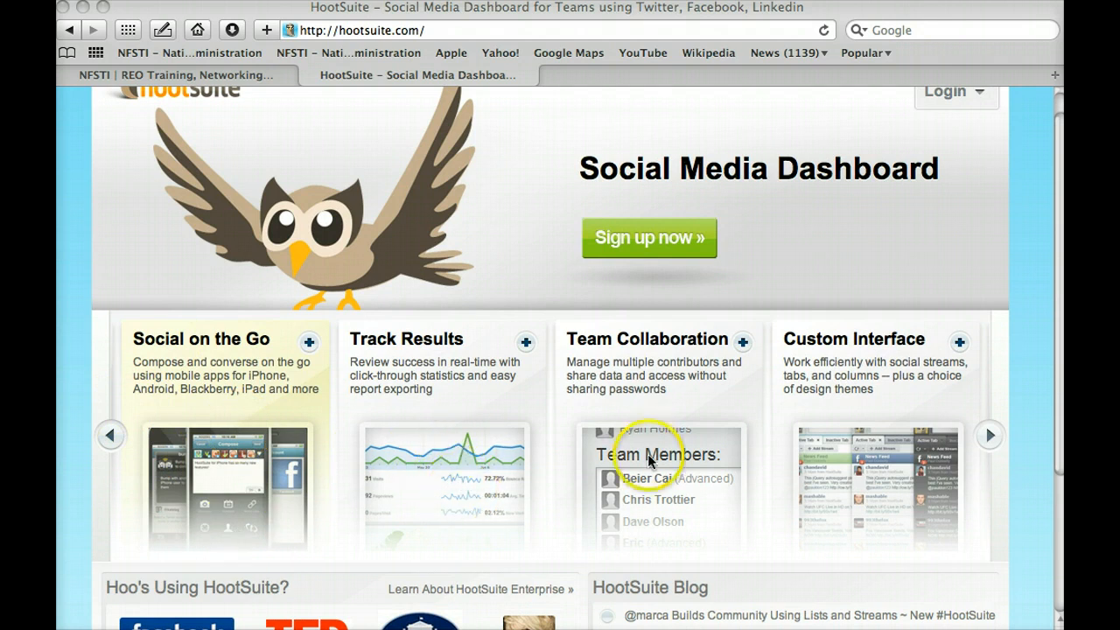
click(1029, 366)
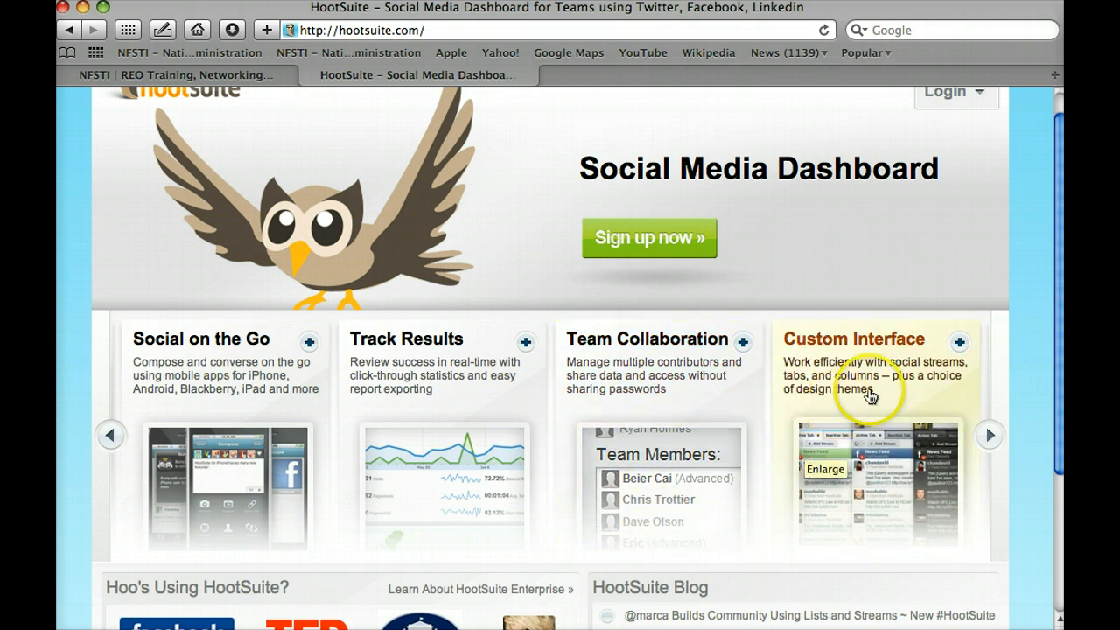
click(990, 435)
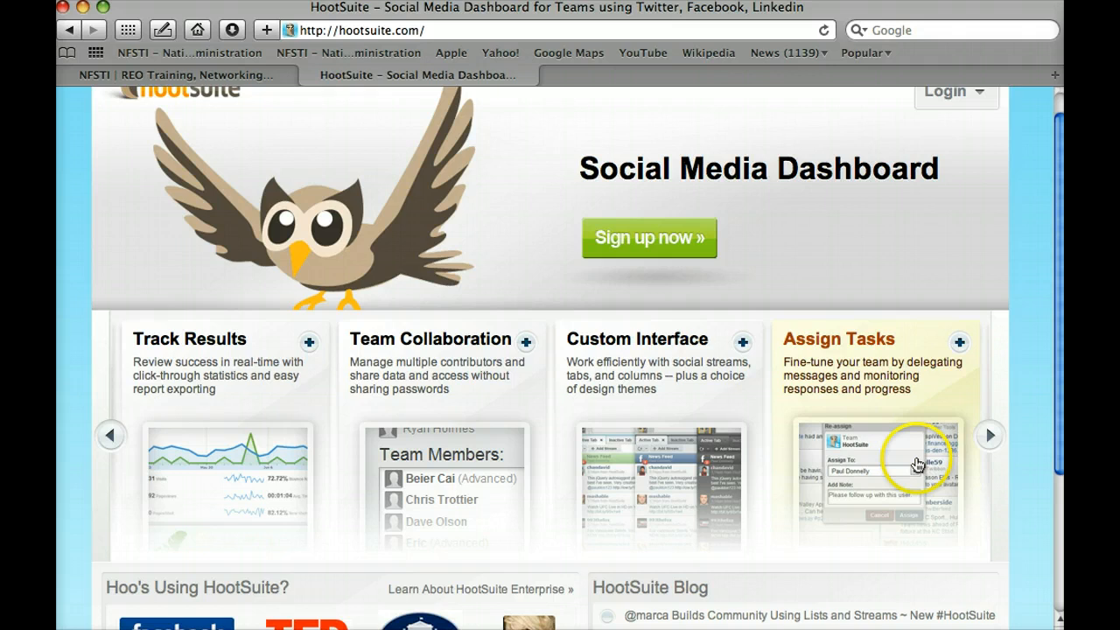
click(990, 437)
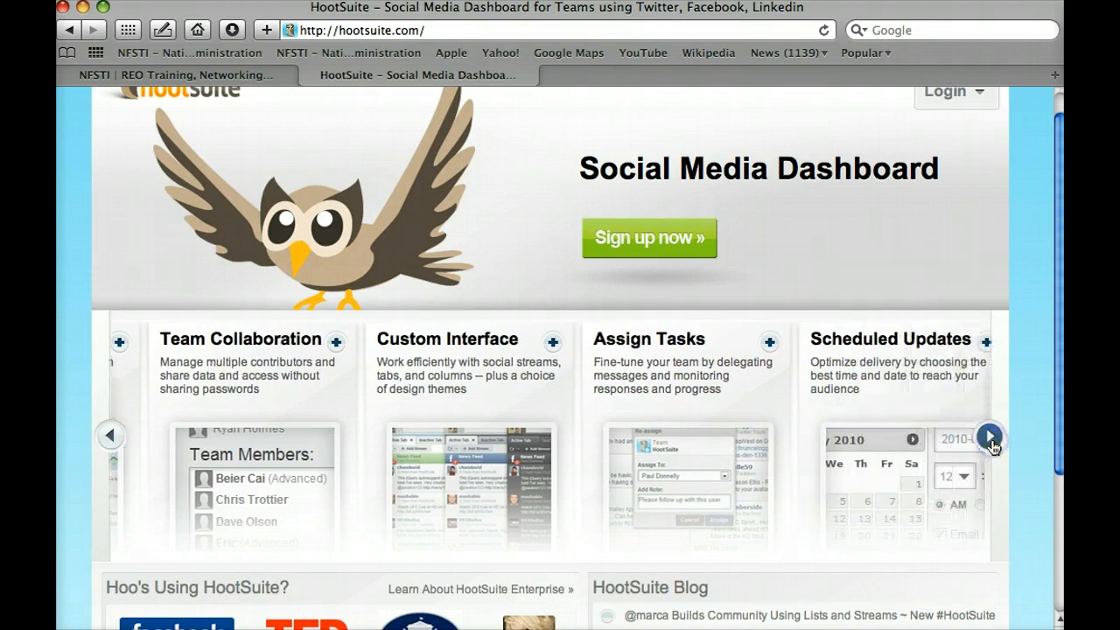
click(989, 438)
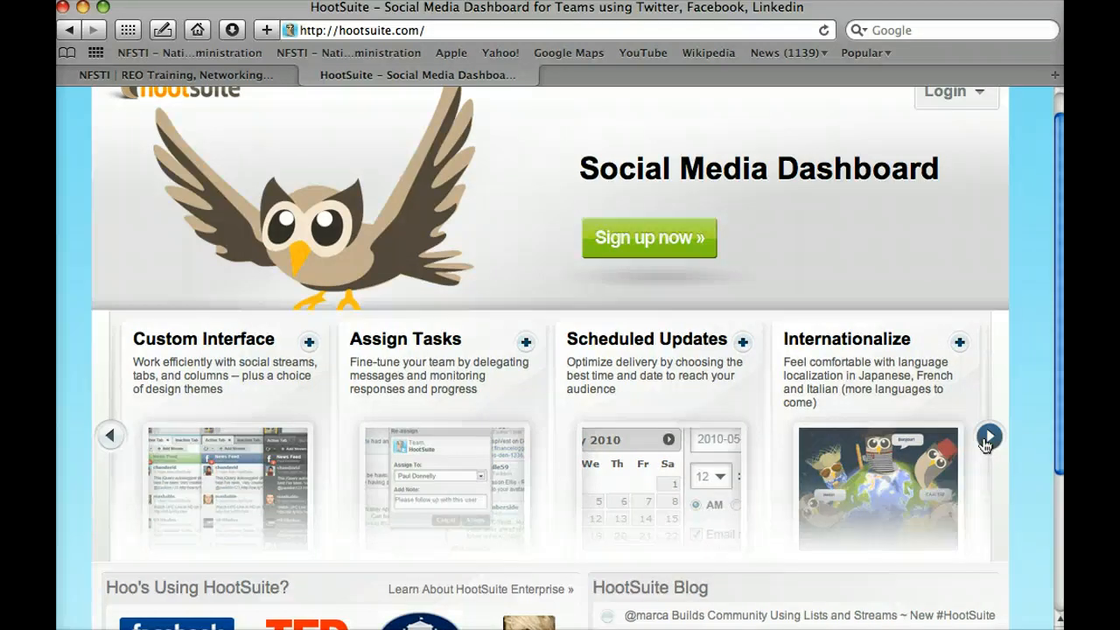
click(985, 442)
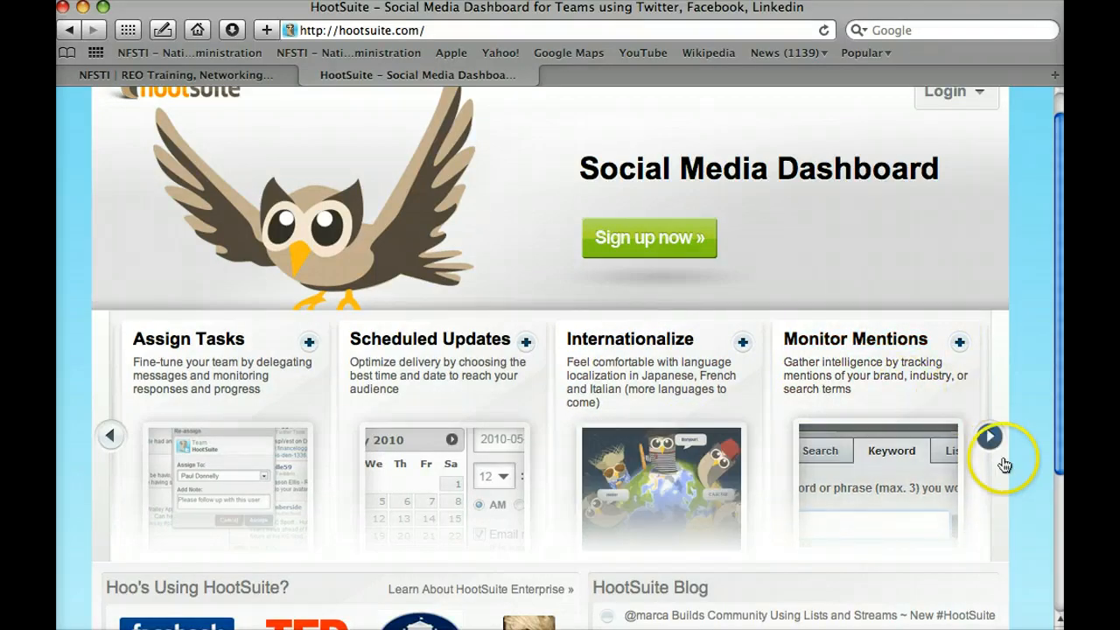
click(993, 442)
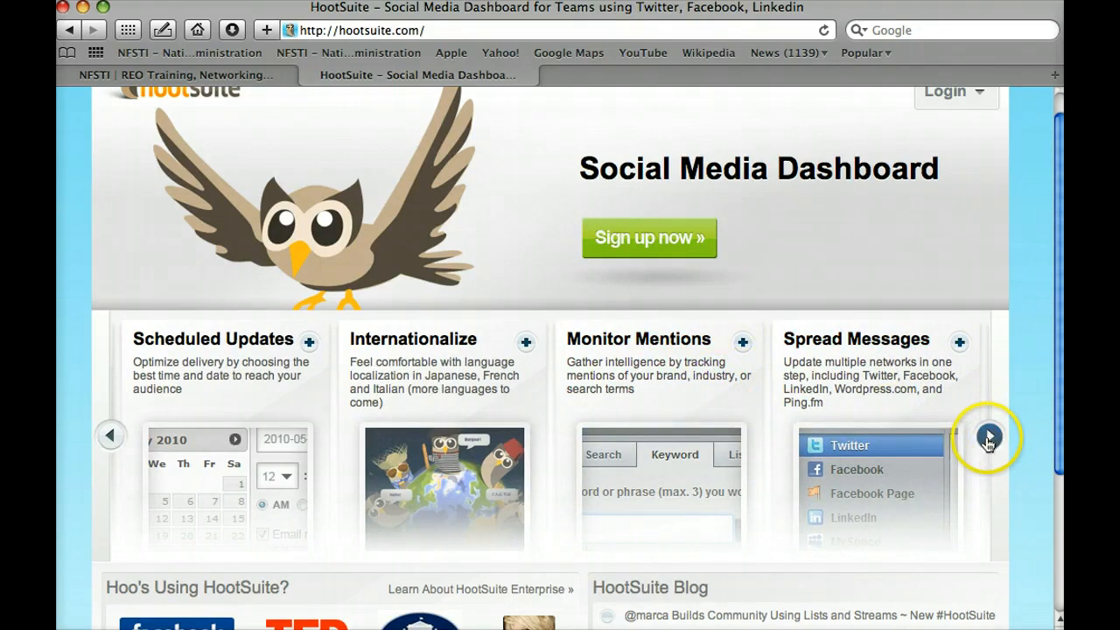
click(990, 439)
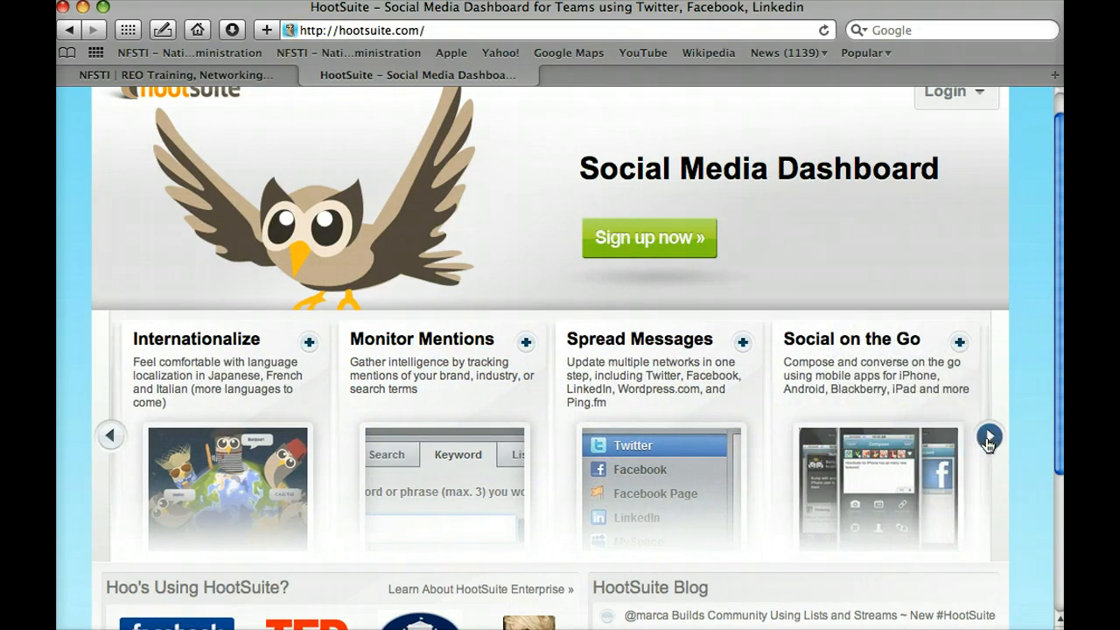
scroll(990, 442, up, 2)
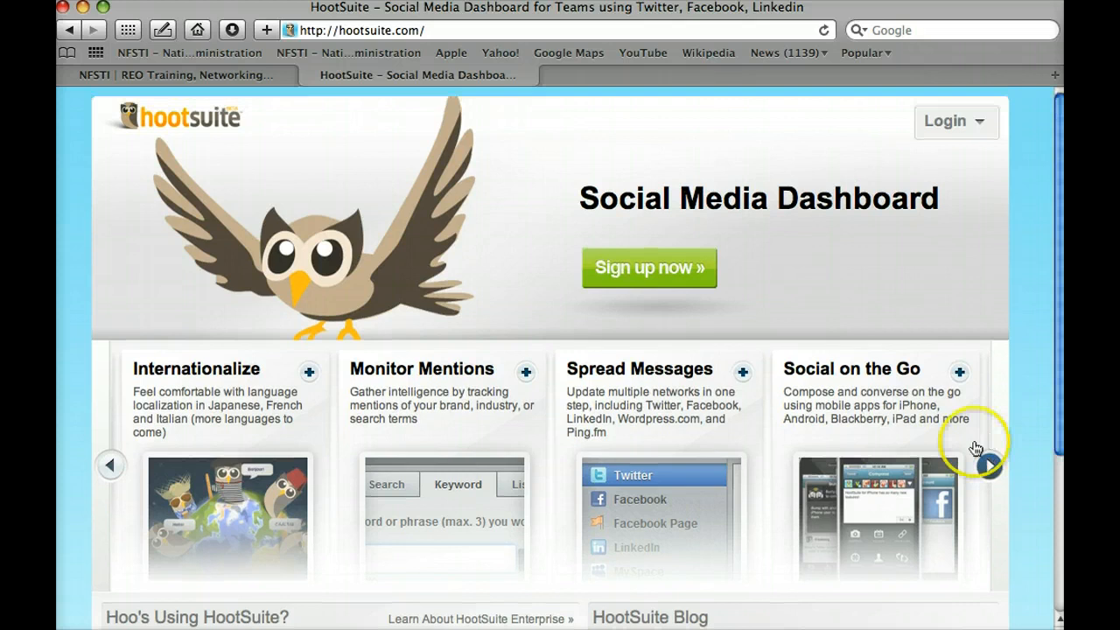
click(600, 273)
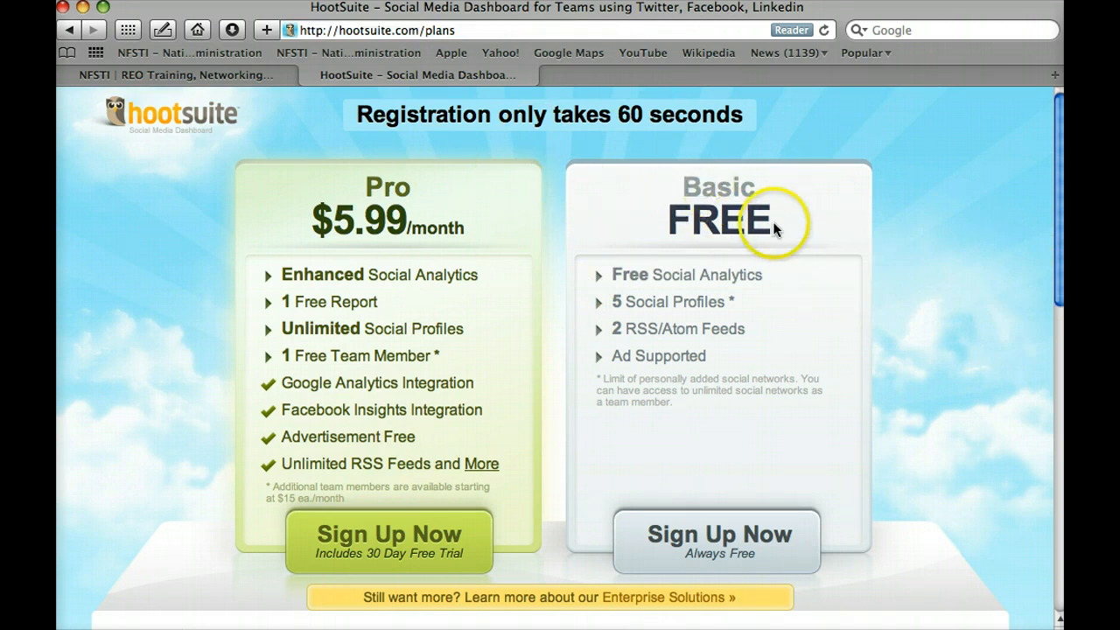
Step: Compare the $5.99/month Pro plan with the free Basic plan and sign up for Basic
mouse_move(738, 276)
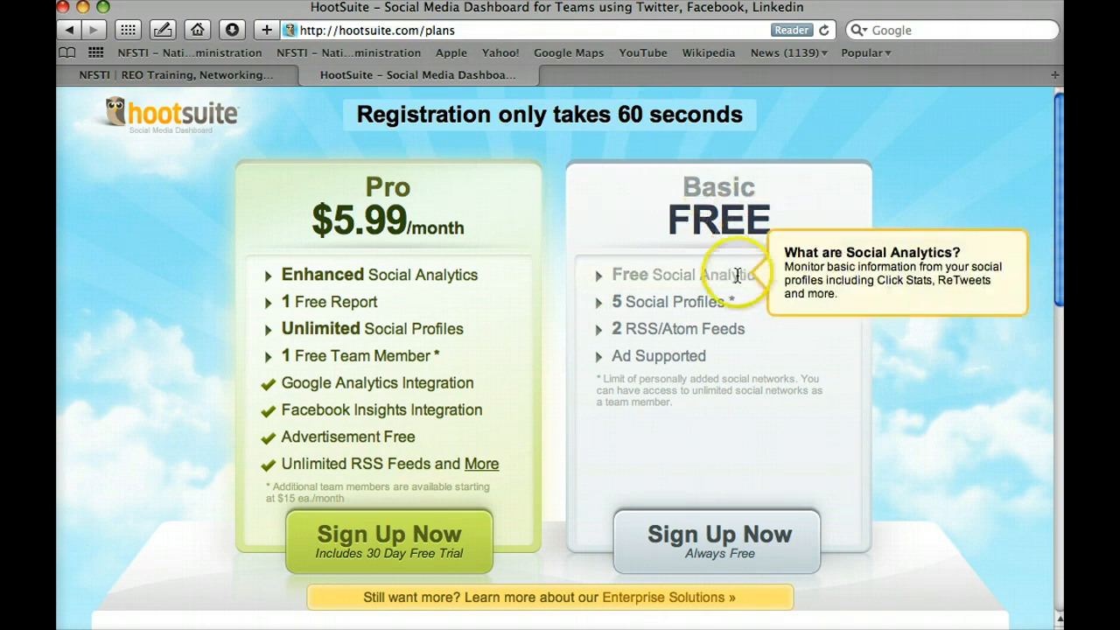
mouse_move(739, 350)
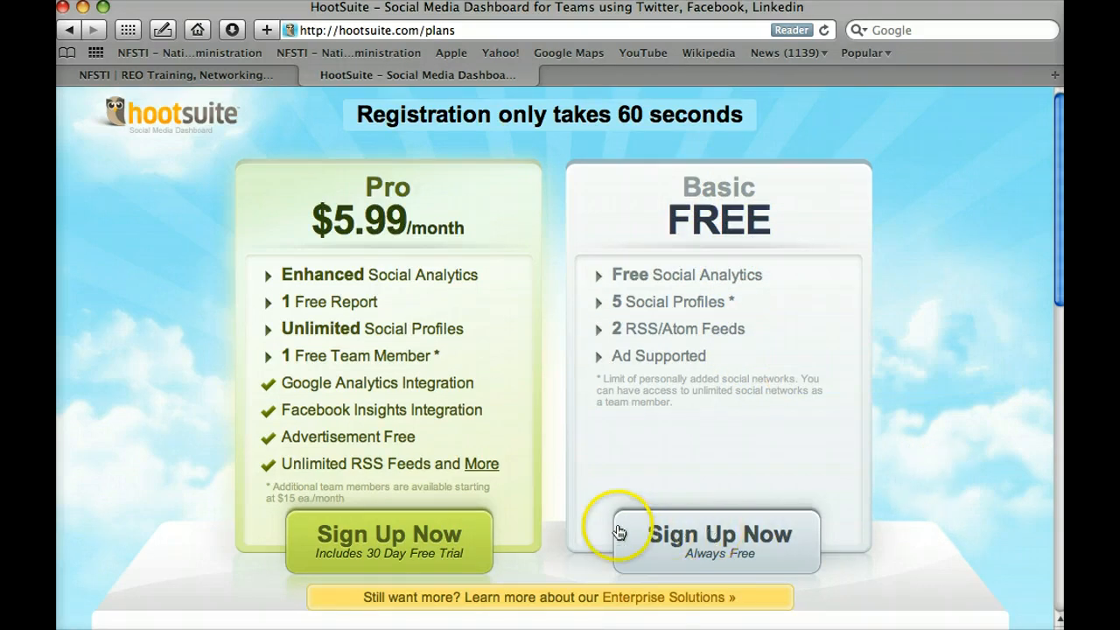
mouse_move(473, 410)
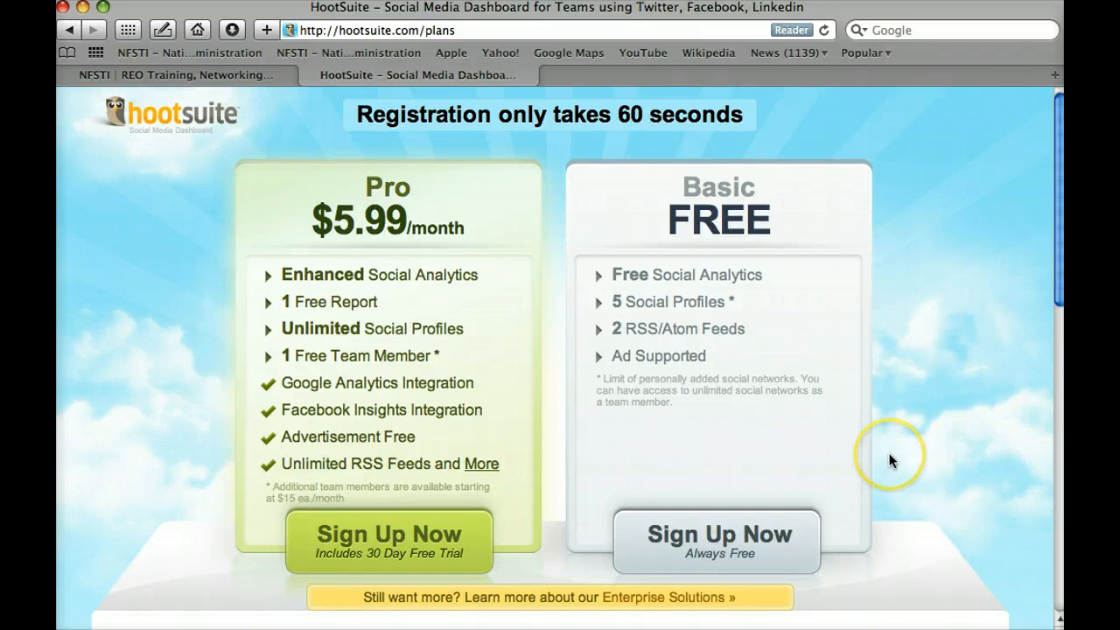
scroll(890, 460, down, 5)
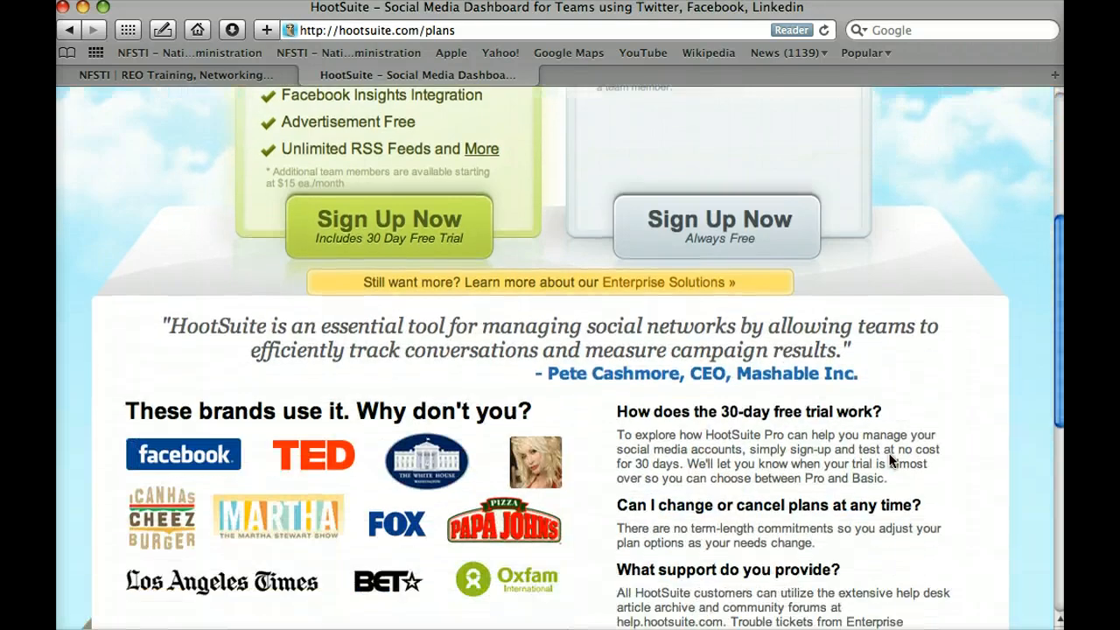
scroll(890, 459, down, 8)
scroll(890, 459, up, 6)
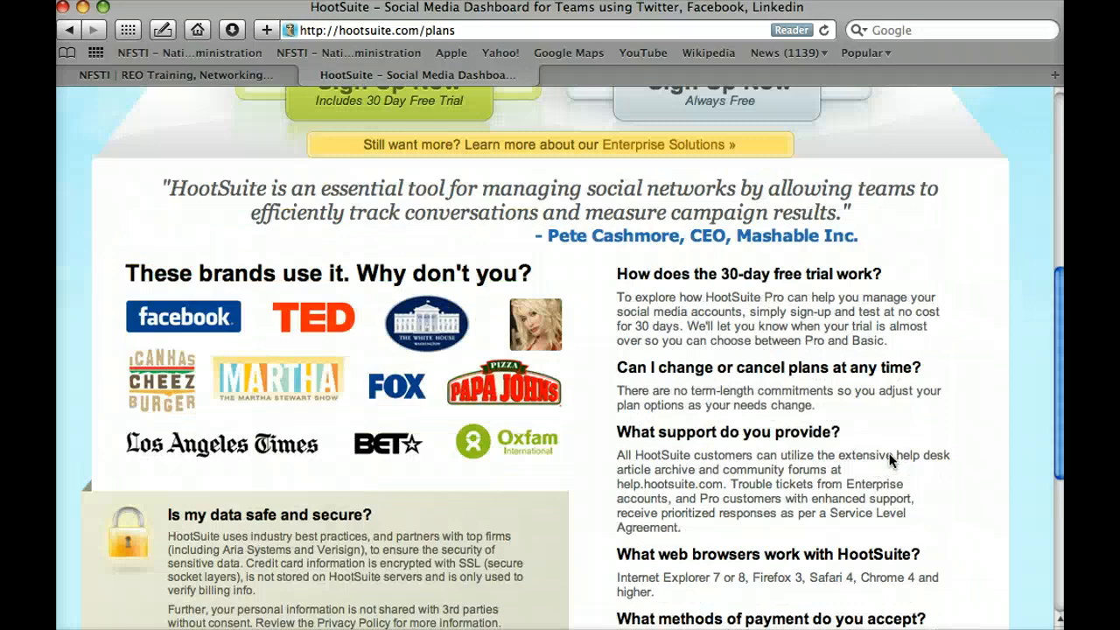
scroll(890, 460, up, 7)
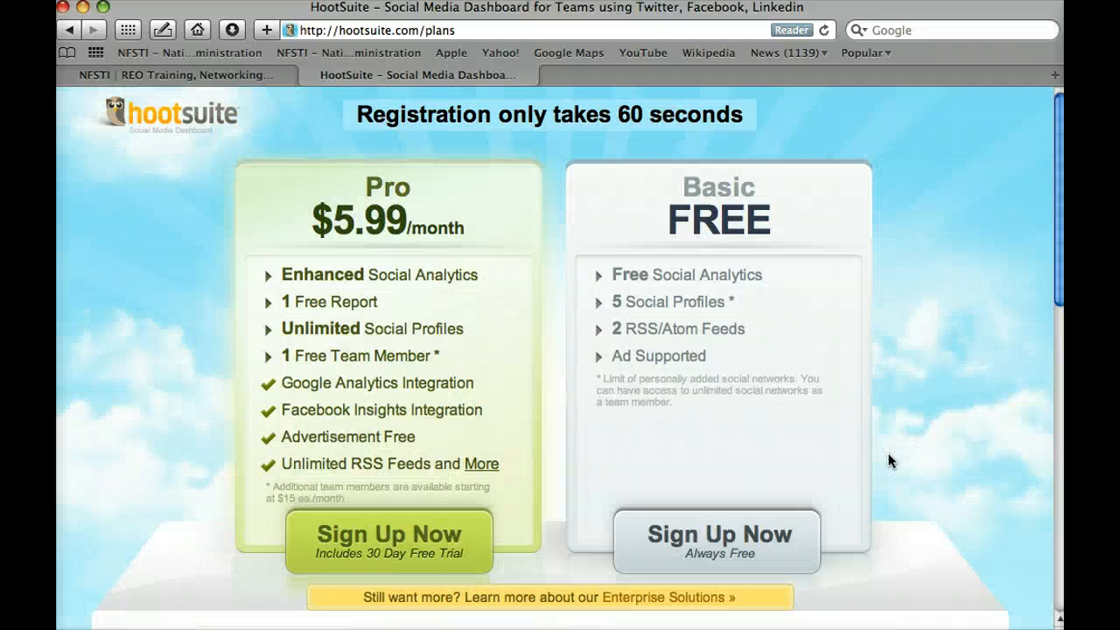
click(872, 429)
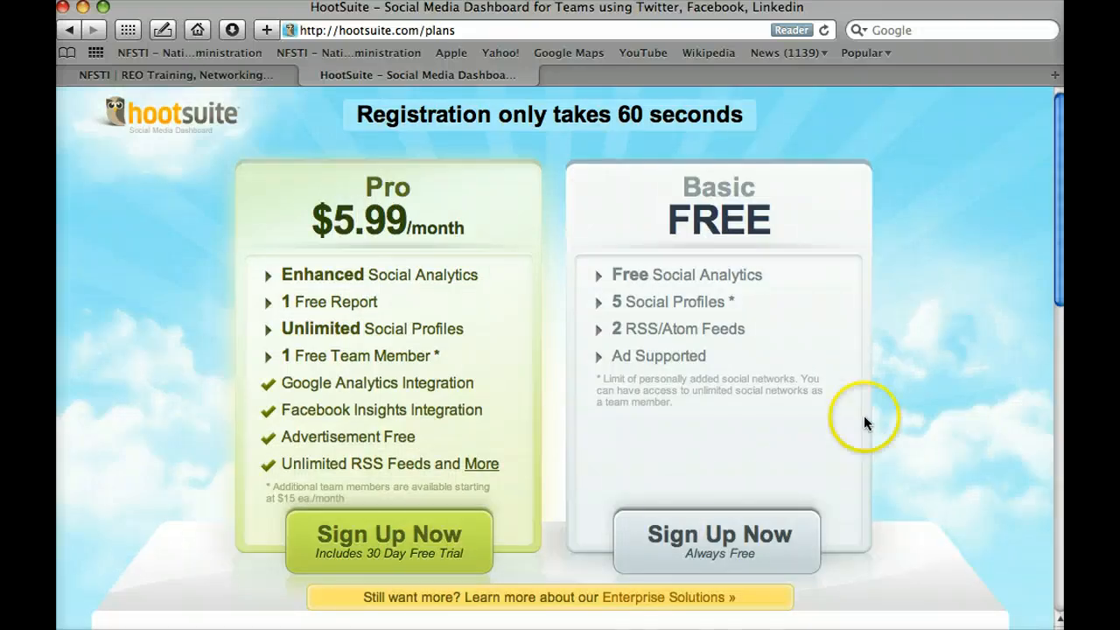
click(733, 531)
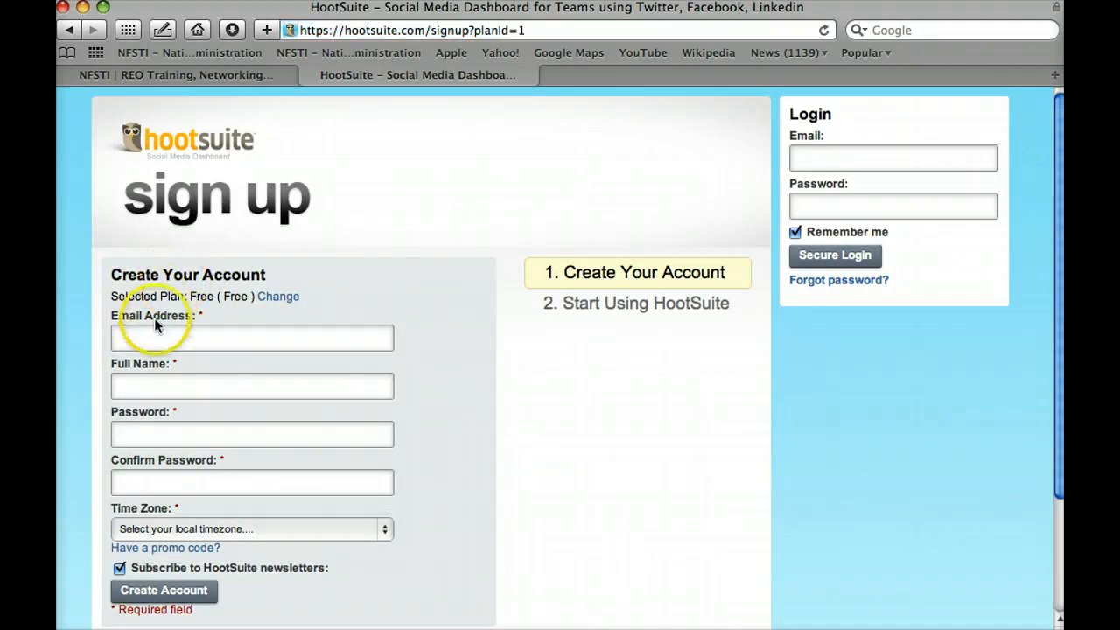
Step: Look over the blank Create Your Account form, then open Safari's File menu
scroll(149, 514, down, 2)
scroll(149, 515, down, 5)
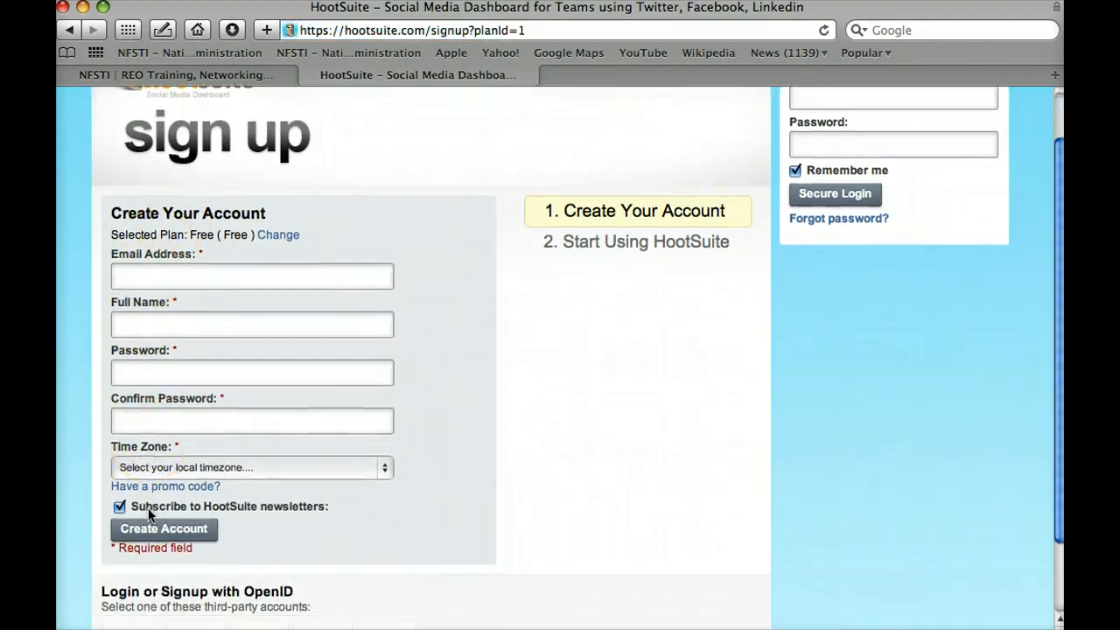
click(188, 513)
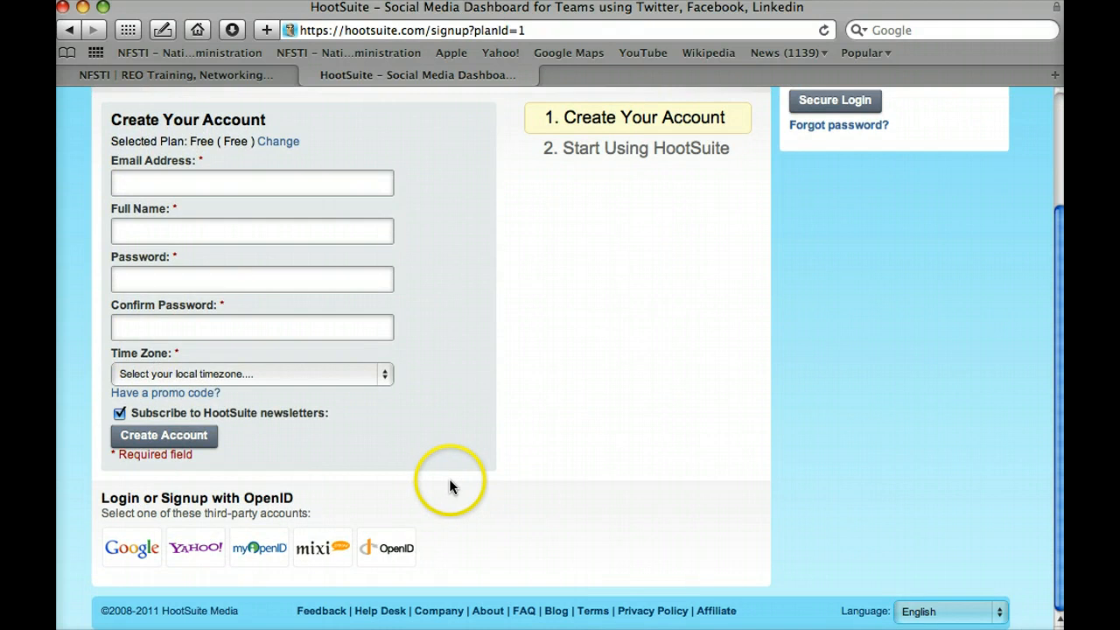
scroll(450, 481, up, 5)
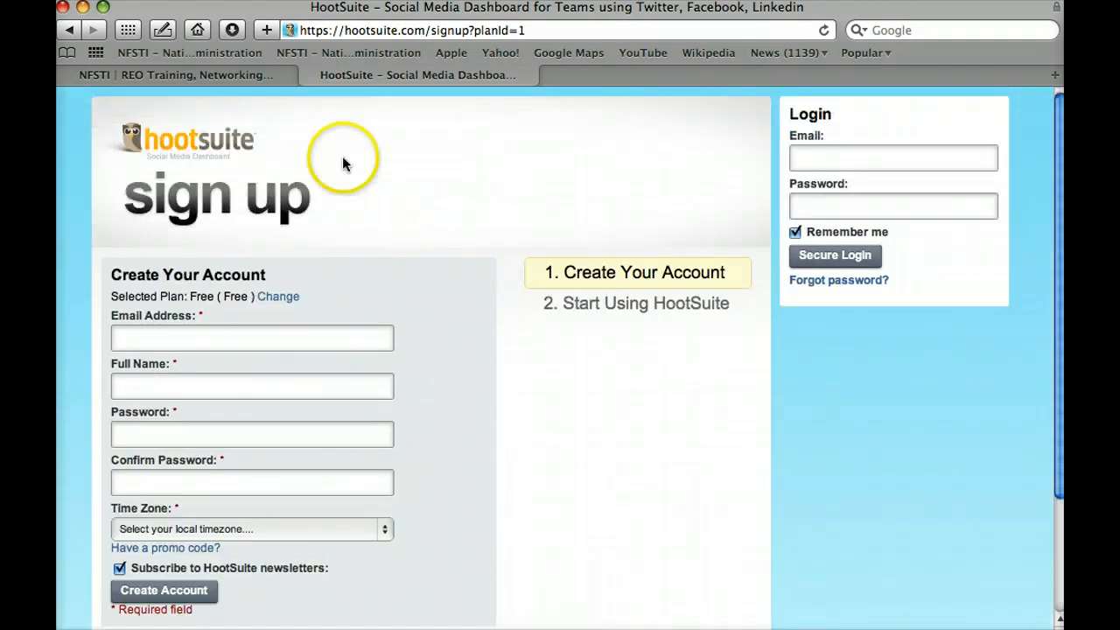
drag(447, 14, 446, 11)
click(400, 17)
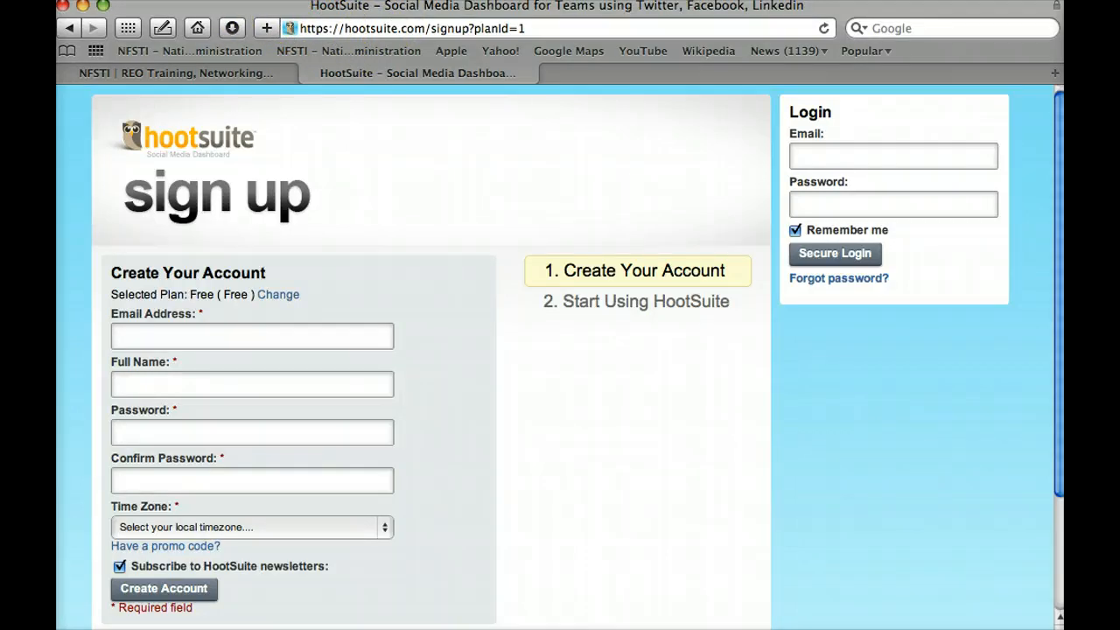
click(115, 0)
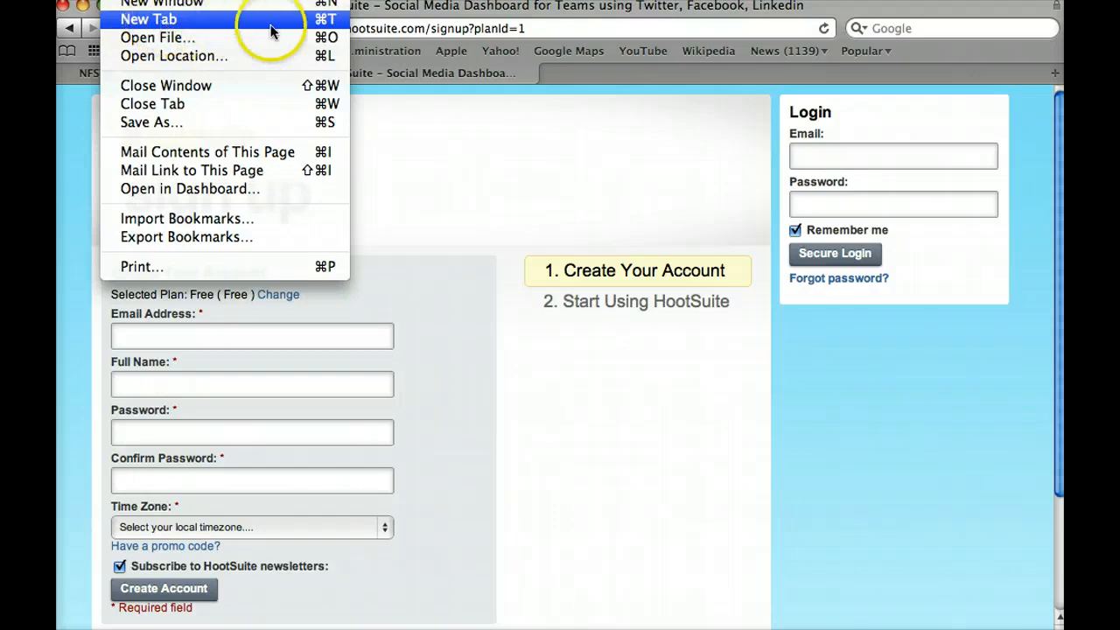
Step: Load Facebook in a new browser tab
click(331, 19)
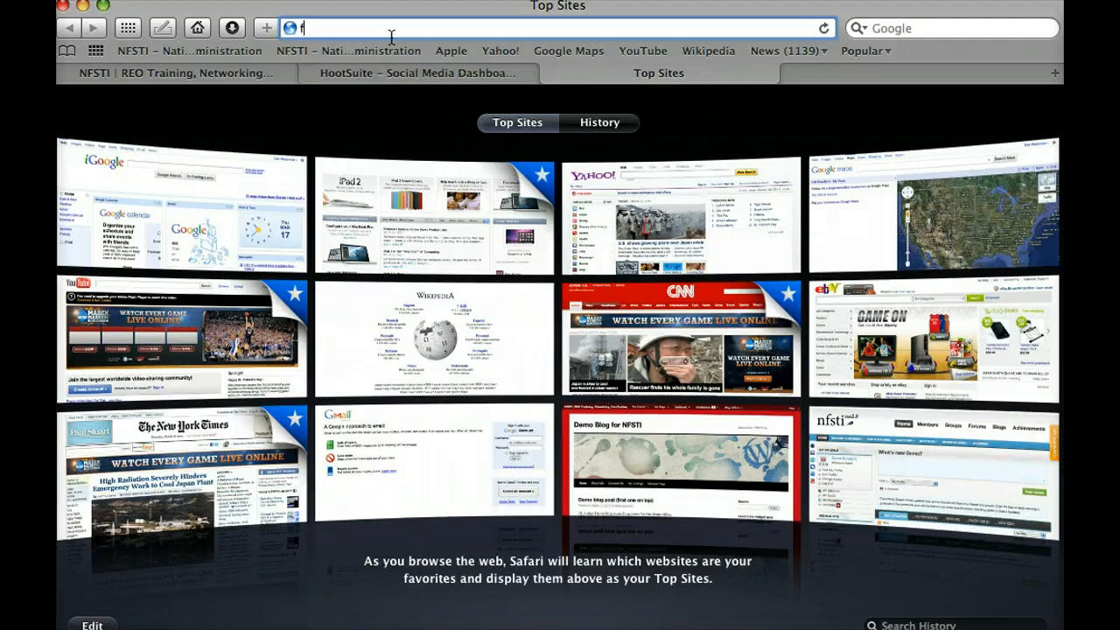
text(acebook.)
key(Return)
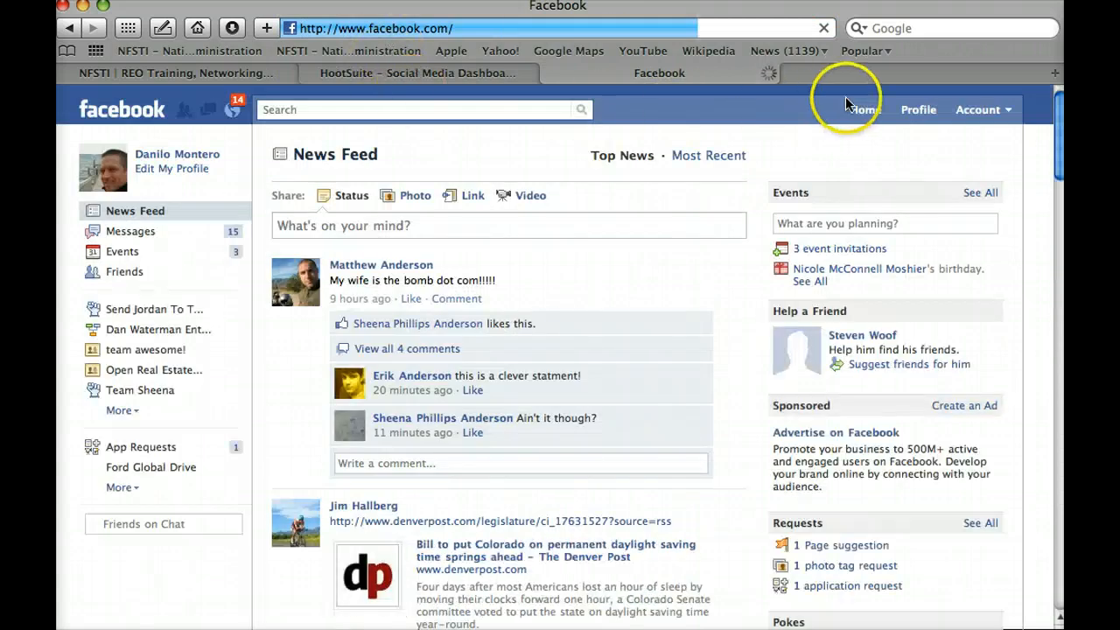
Step: Log out of Facebook, sign back in with the account e-mail, and open another new tab
click(978, 109)
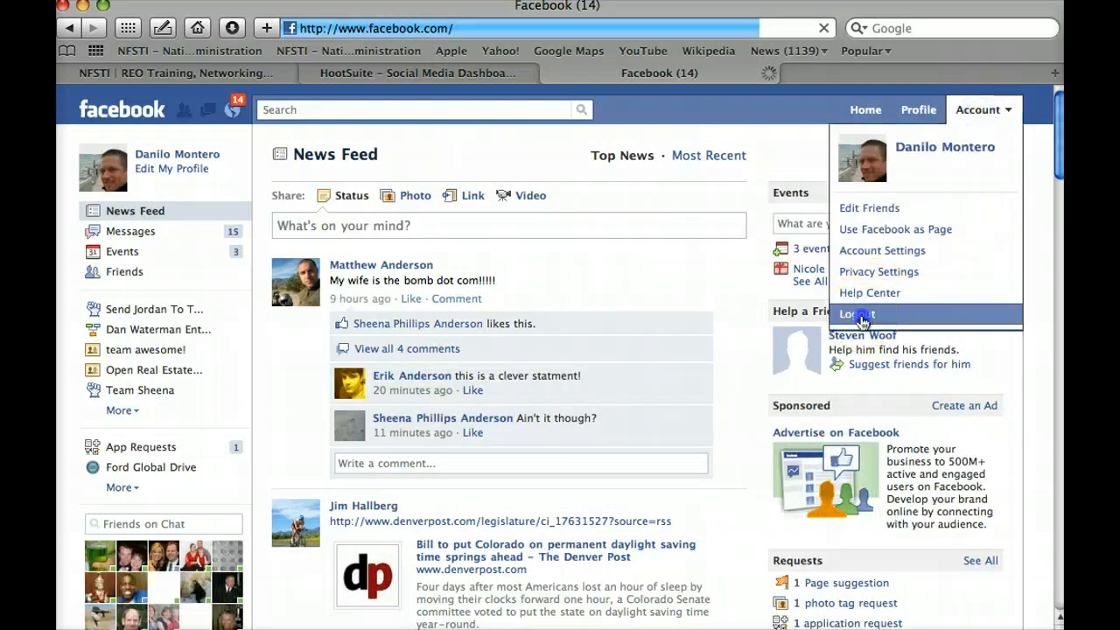
click(859, 317)
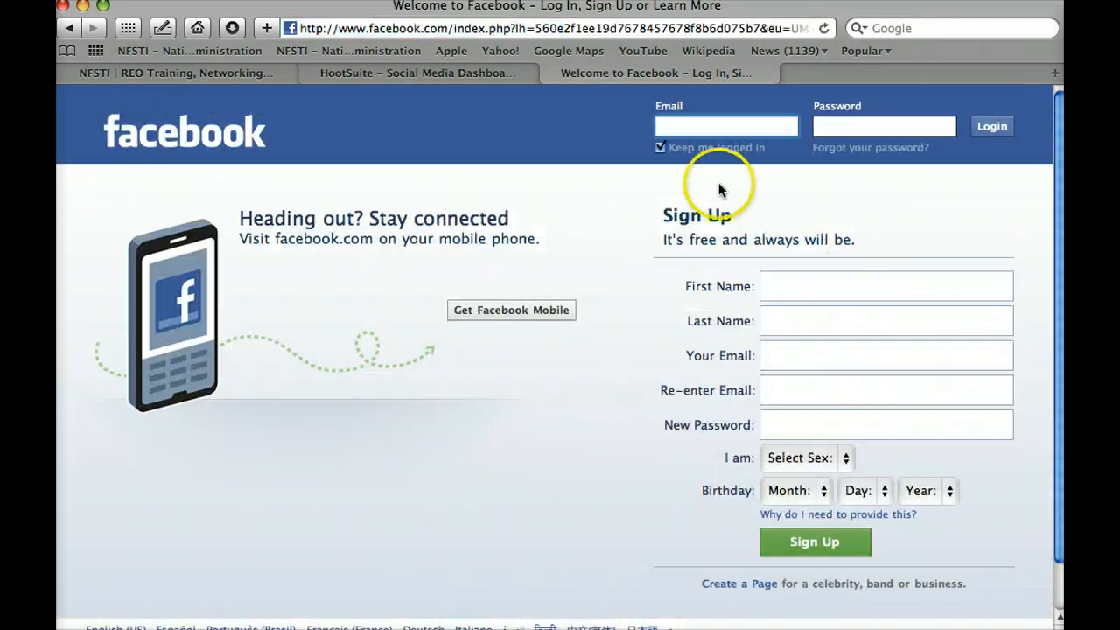
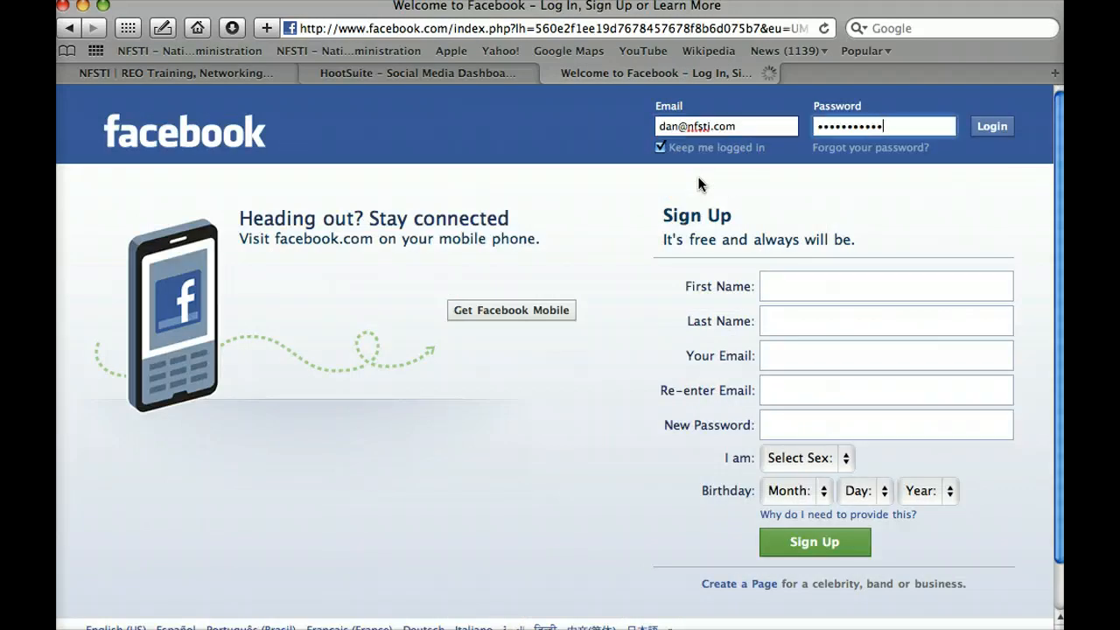
key(Return)
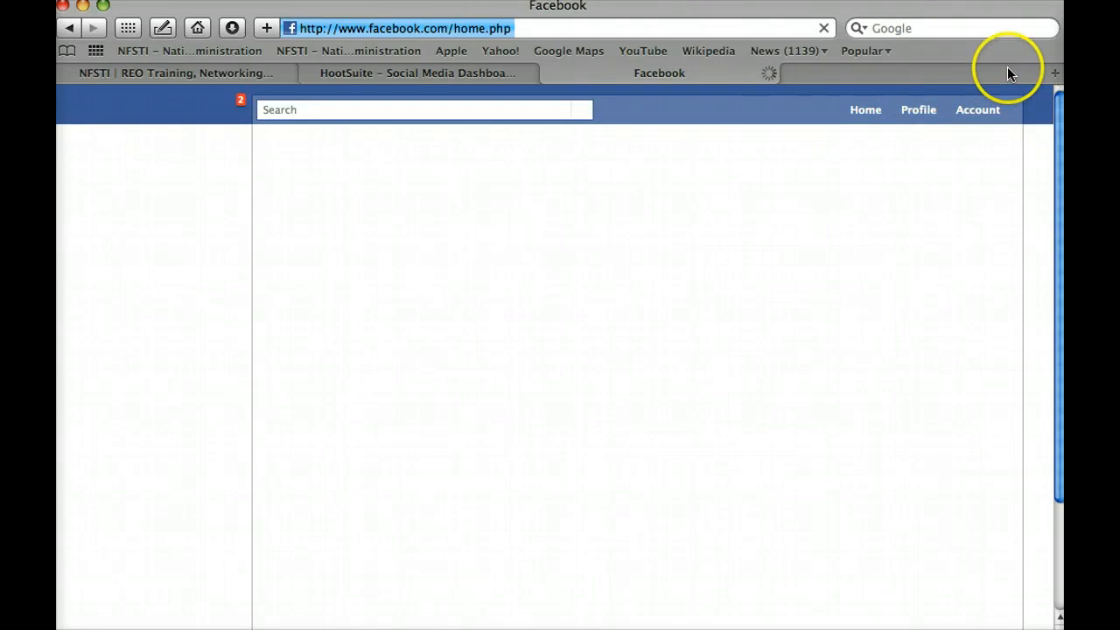
click(1054, 77)
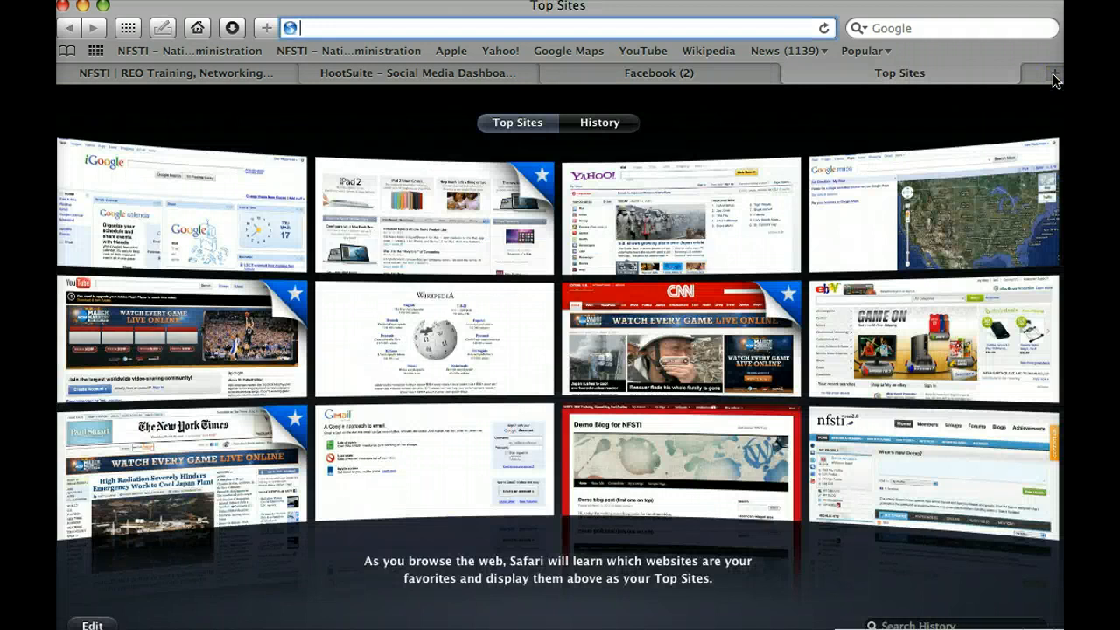
Step: Load twitter.com in the new tab and return to the Twitter home page
text(twitter.com)
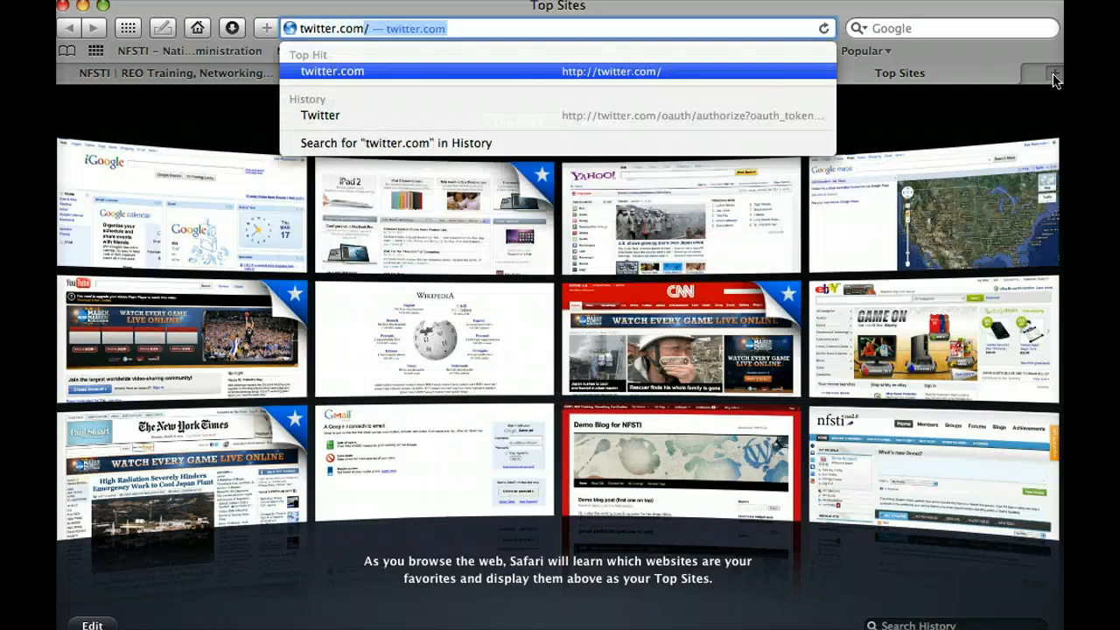
key(Return)
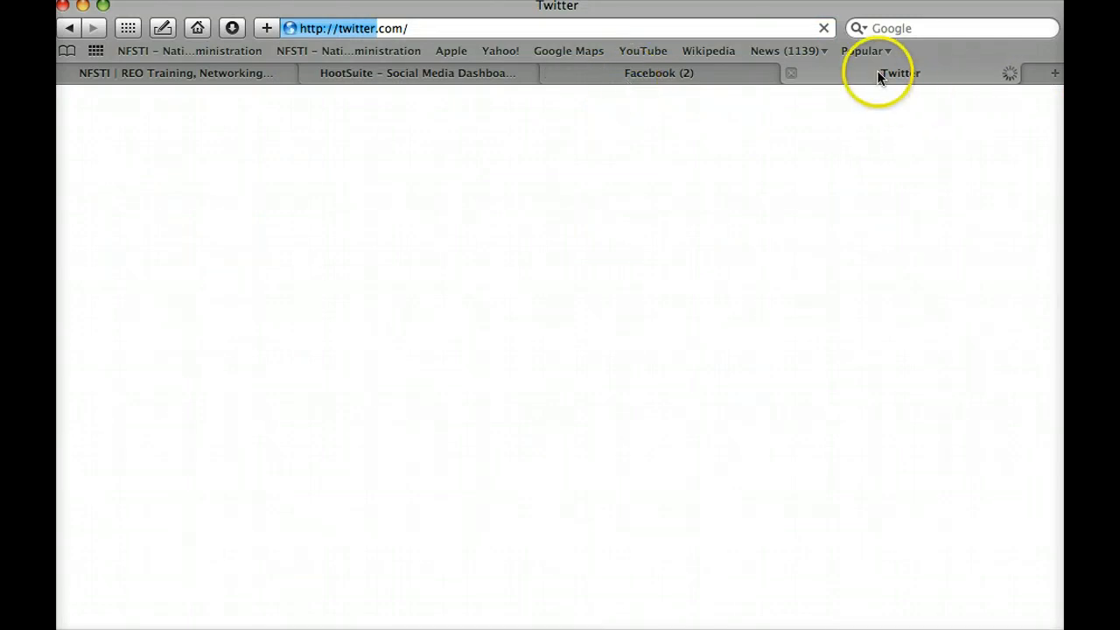
click(740, 76)
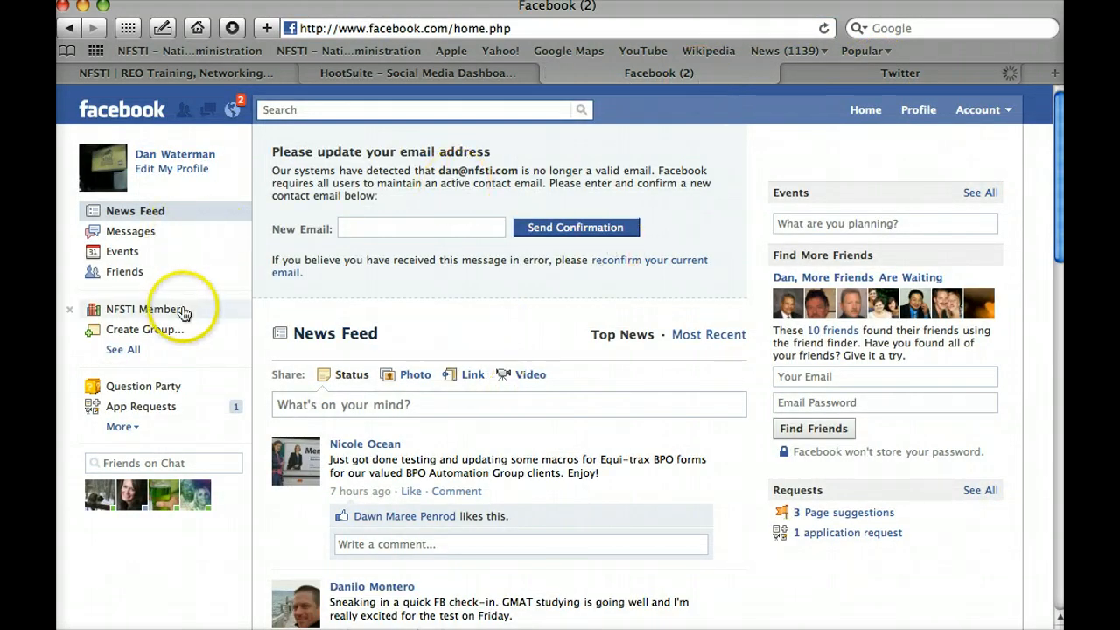
click(832, 72)
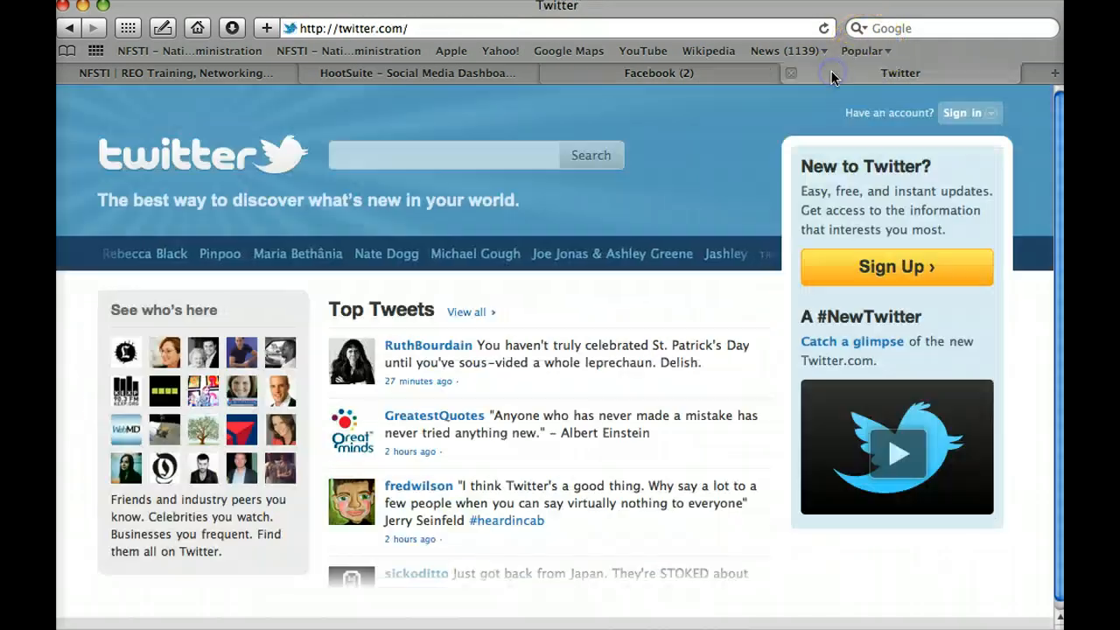
Step: Sign in to the organisation's Twitter account with its username and password, then switch back to HootSuite
click(958, 112)
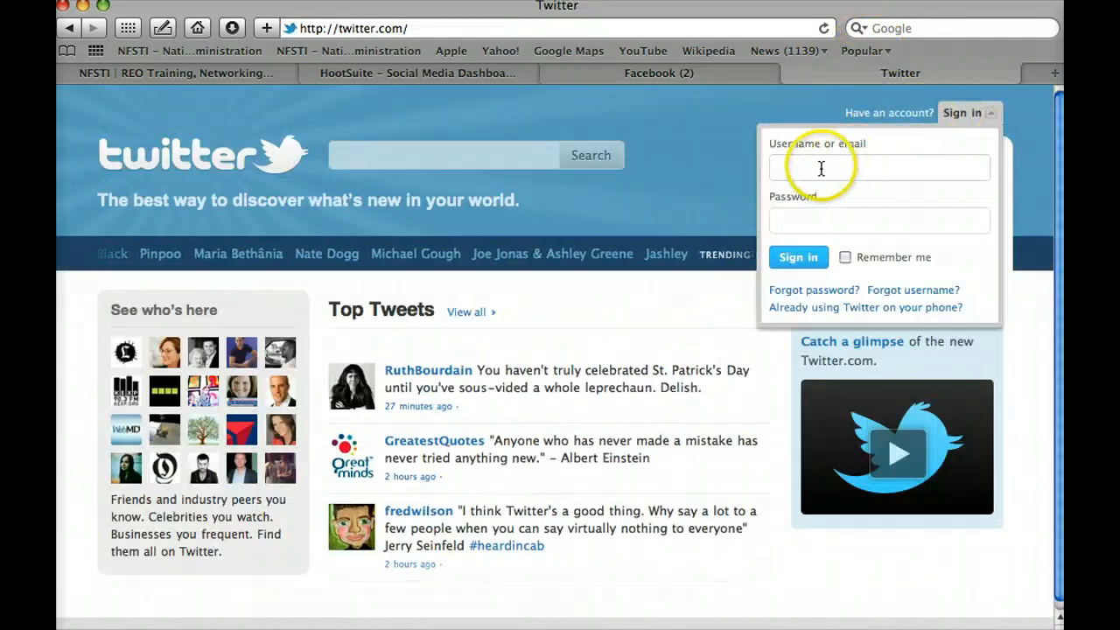
text(nfsti)
key(Tab)
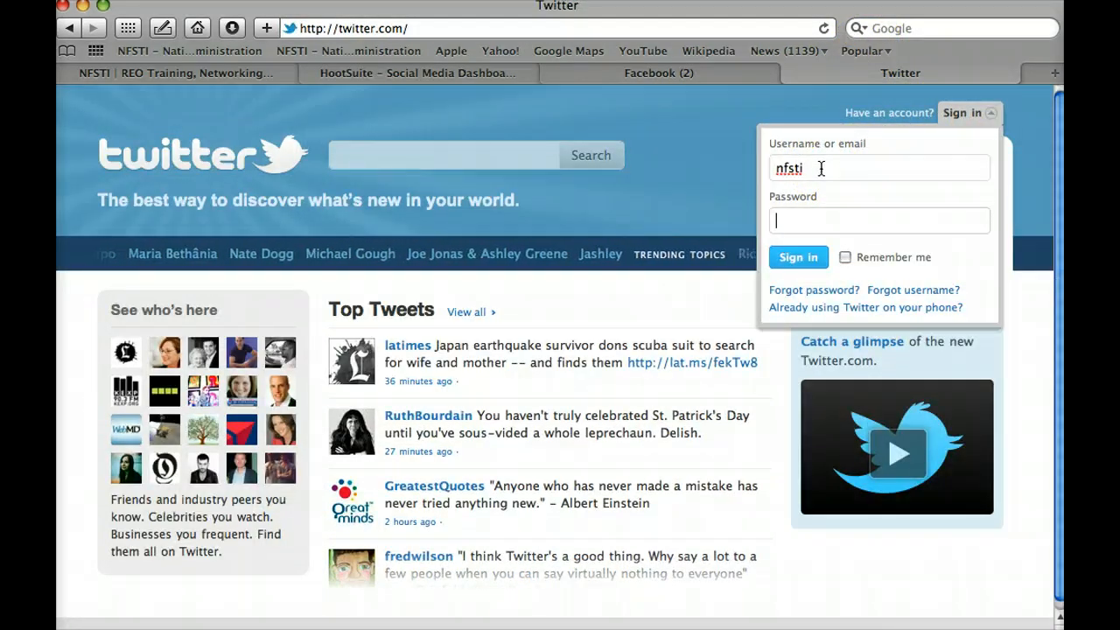
text(***********)
key(Return)
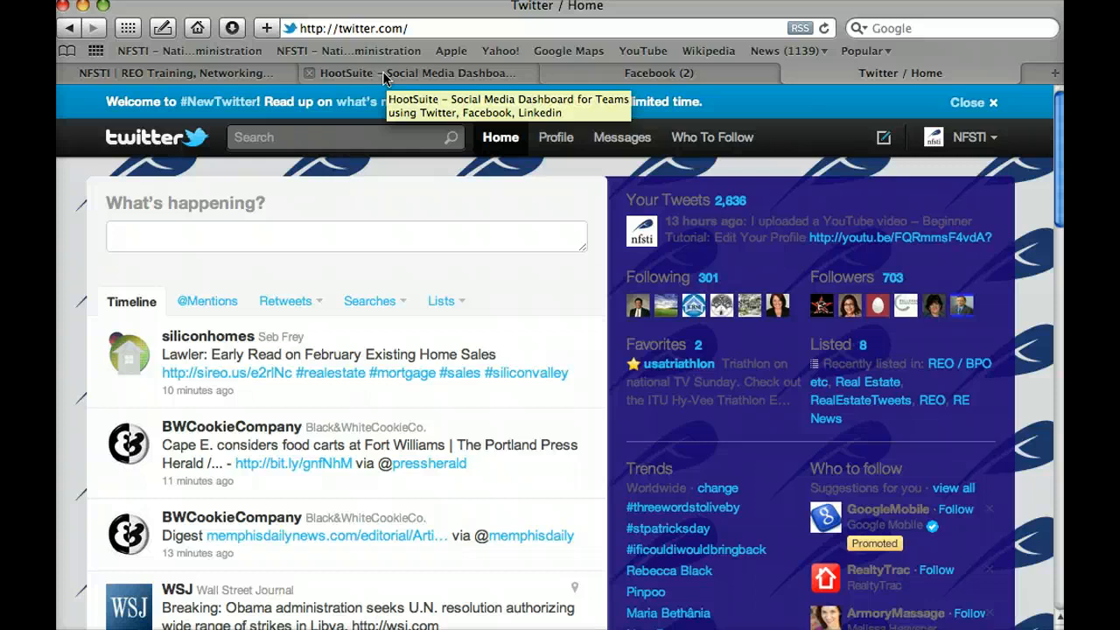
click(382, 74)
click(561, 368)
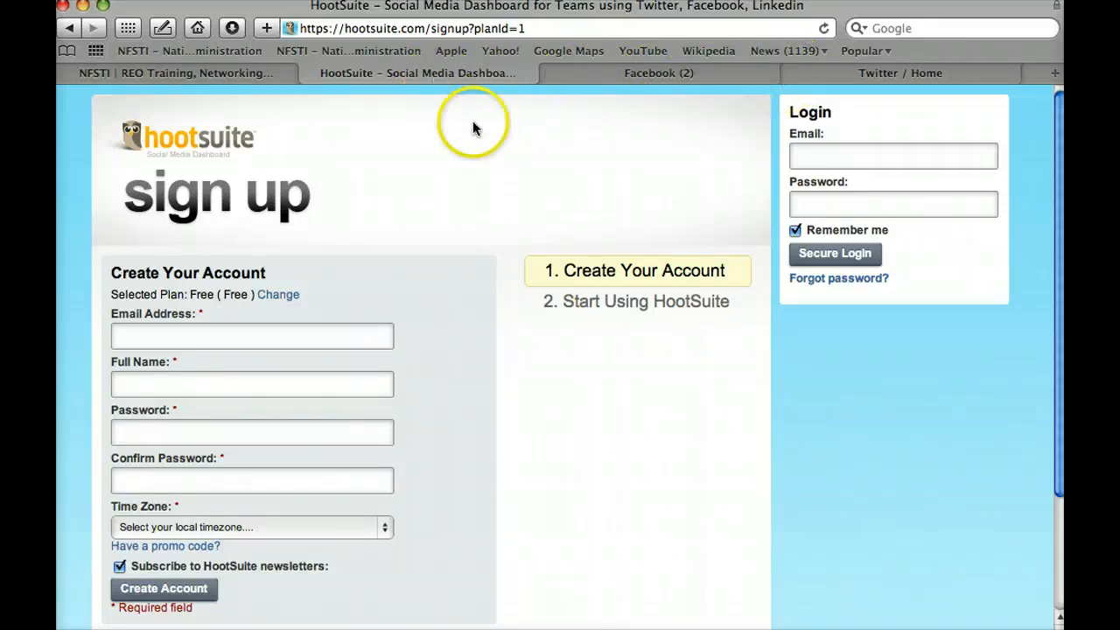
Step: Skip the new-account form and sign in via the Login box with the account e-mail and password
scroll(443, 192, down, 1)
scroll(443, 193, up, 1)
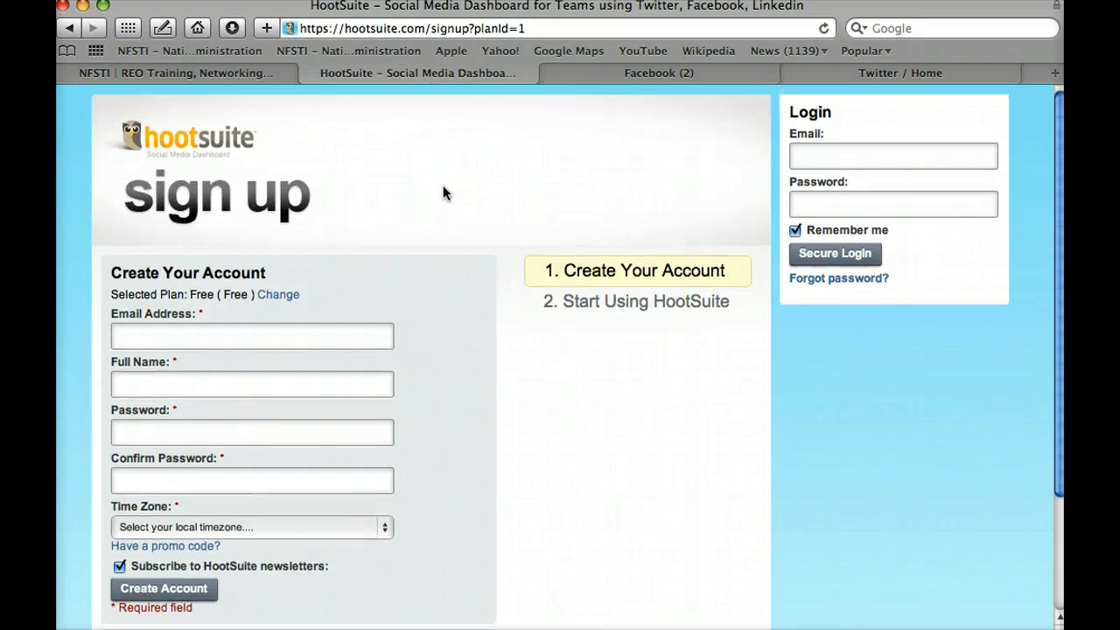
scroll(219, 274, down, 3)
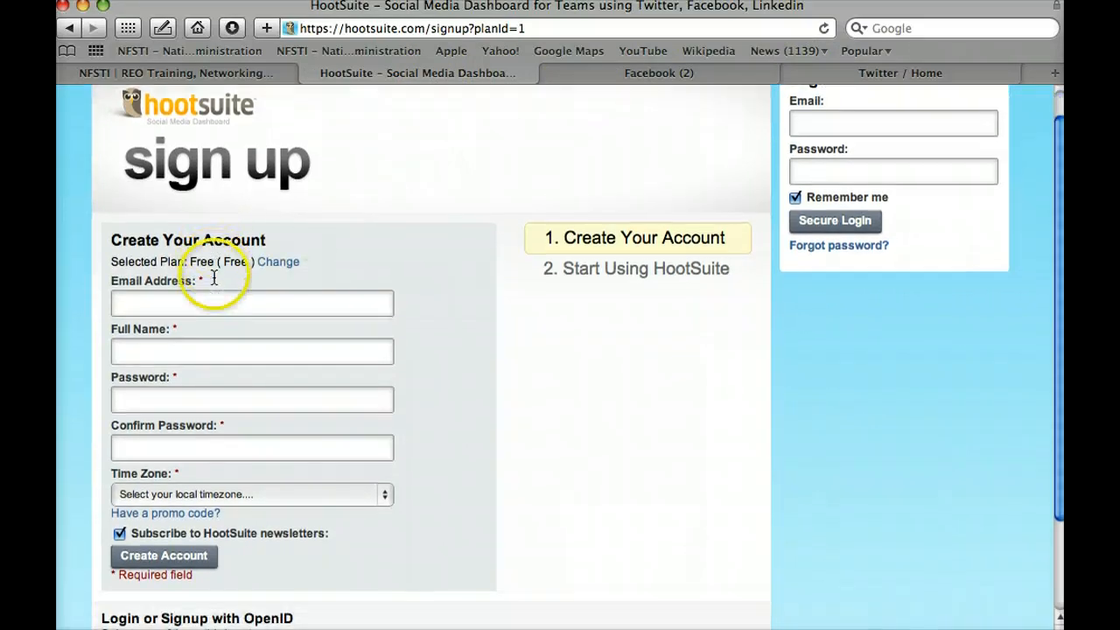
click(167, 300)
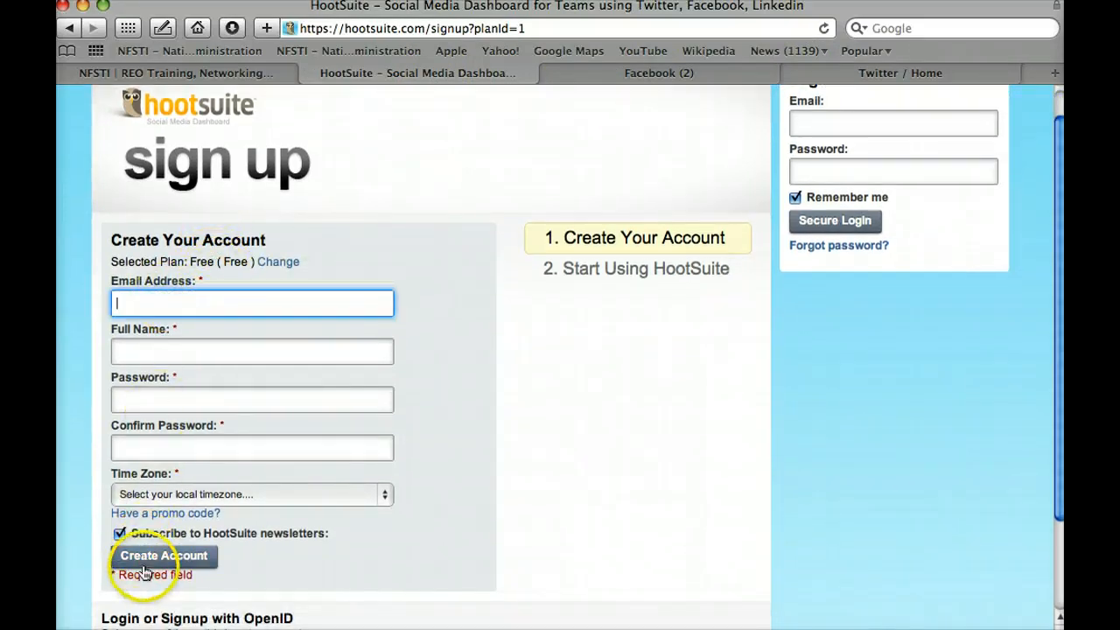
scroll(155, 564, down, 5)
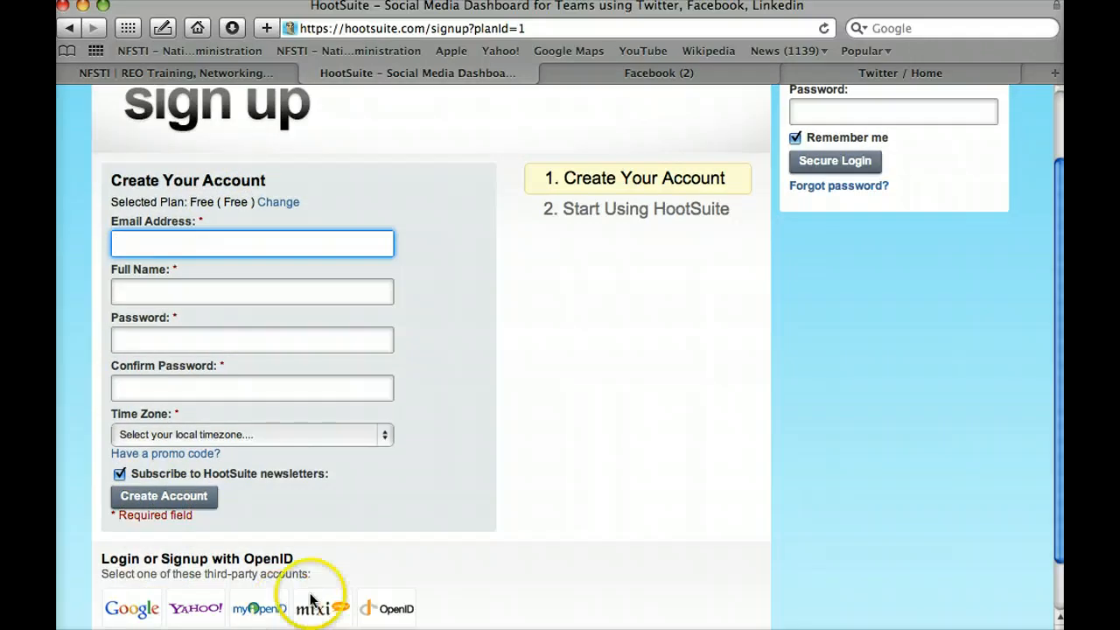
scroll(840, 378, up, 5)
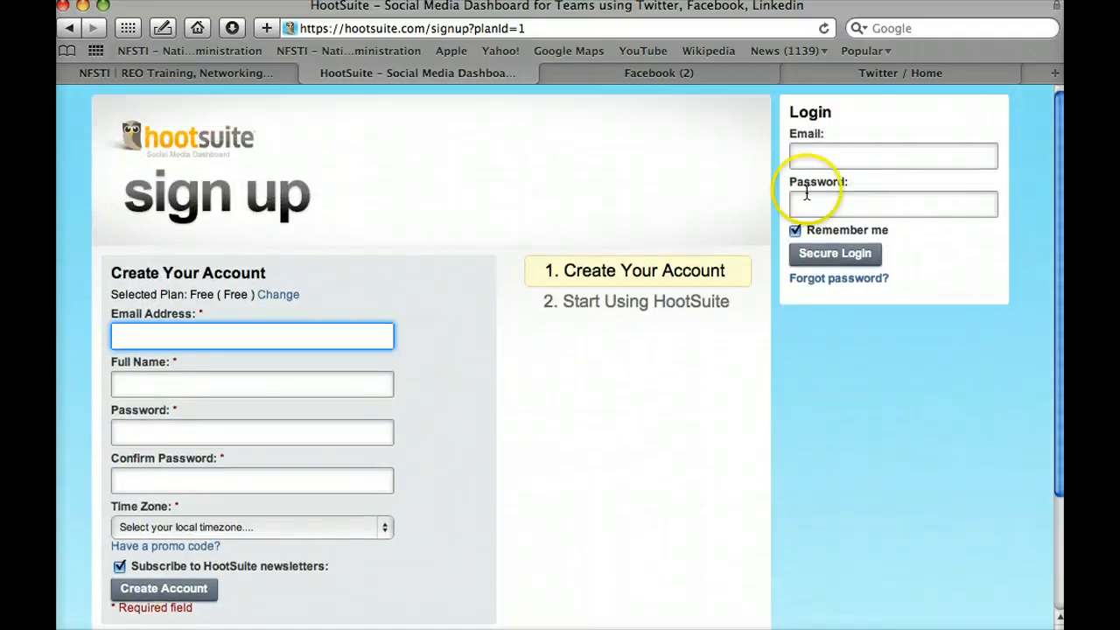
click(809, 157)
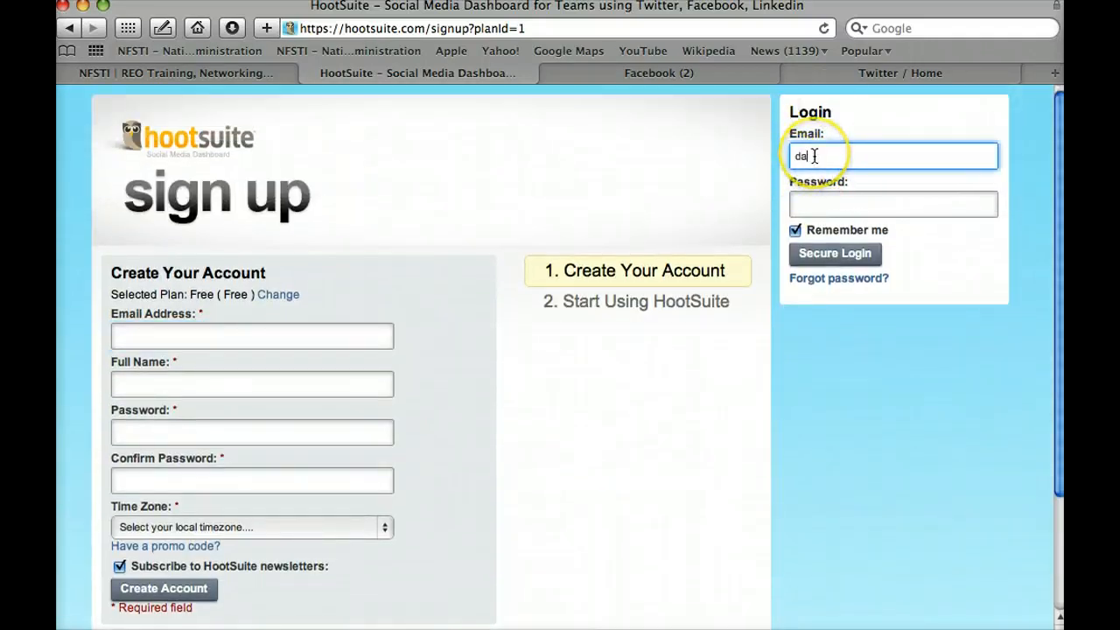
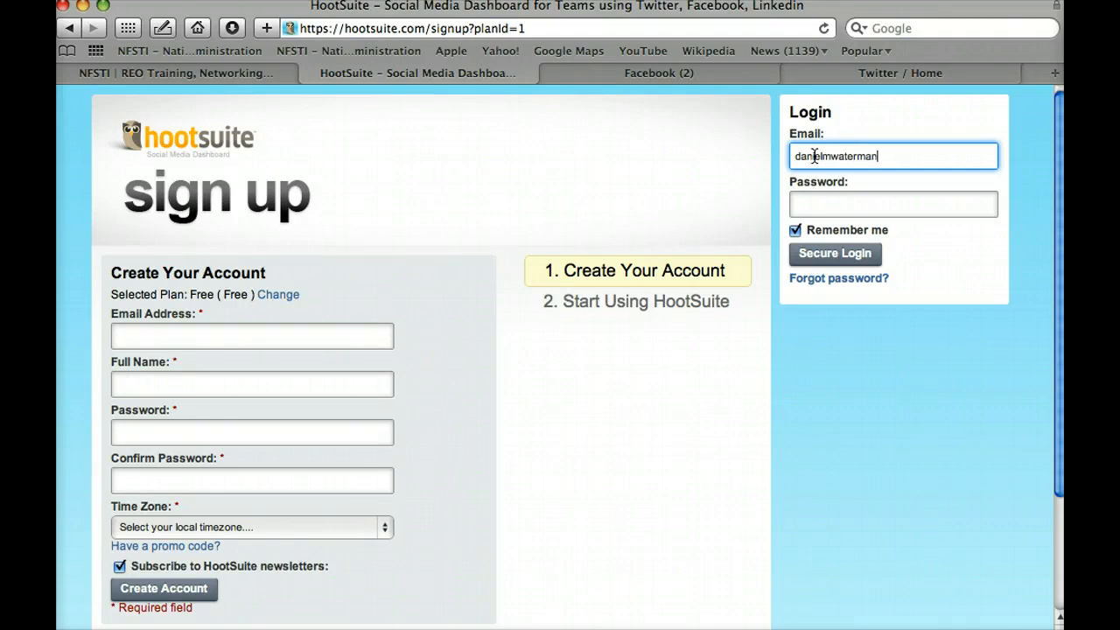
key(Tab)
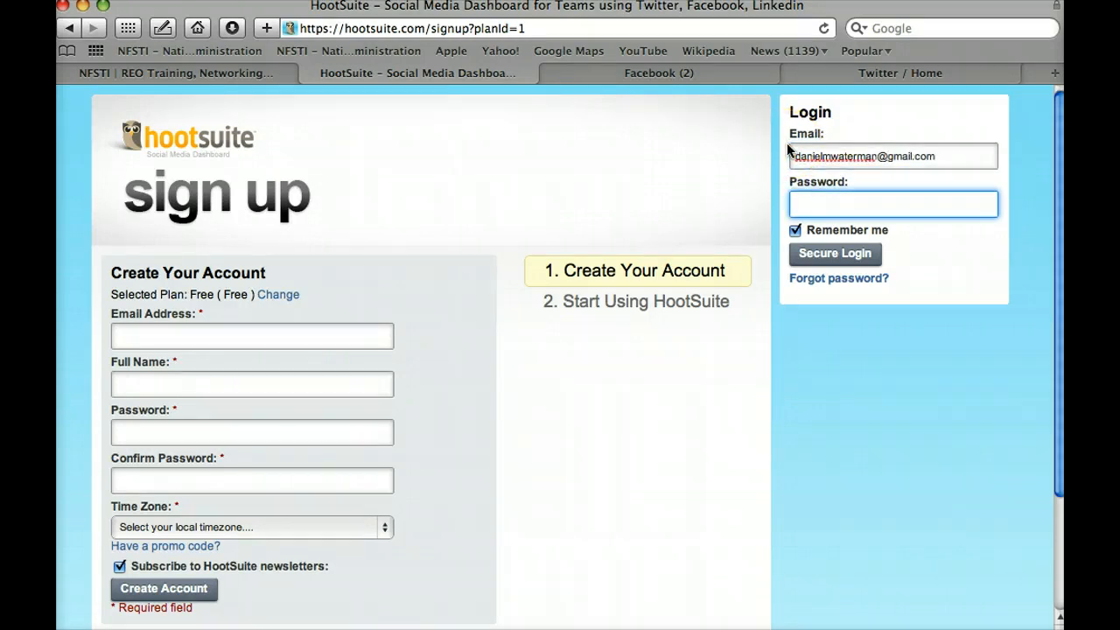
text(•••••••••••)
key(Return)
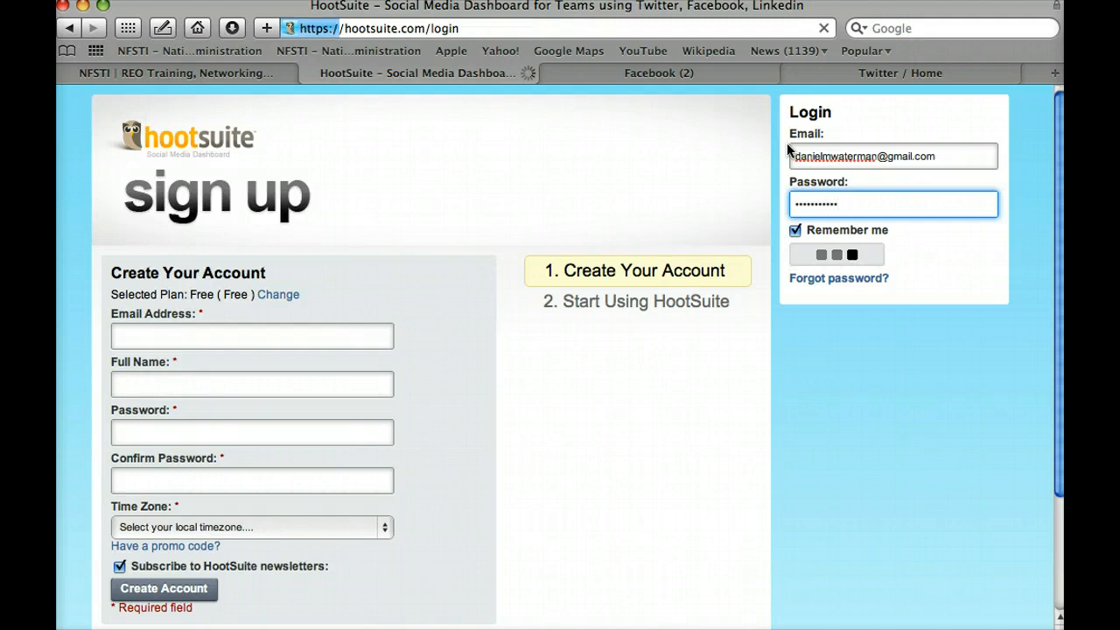
click(877, 245)
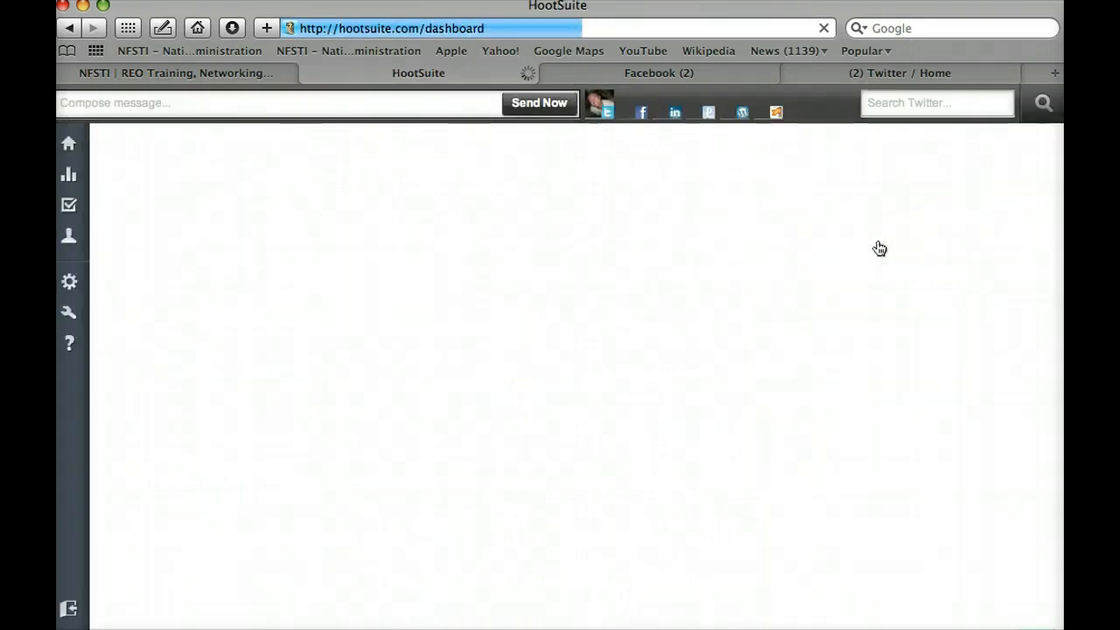
Step: Let the LinkedIn, Twitter and Facebook streams load, then expand the empty Compose message field
click(893, 238)
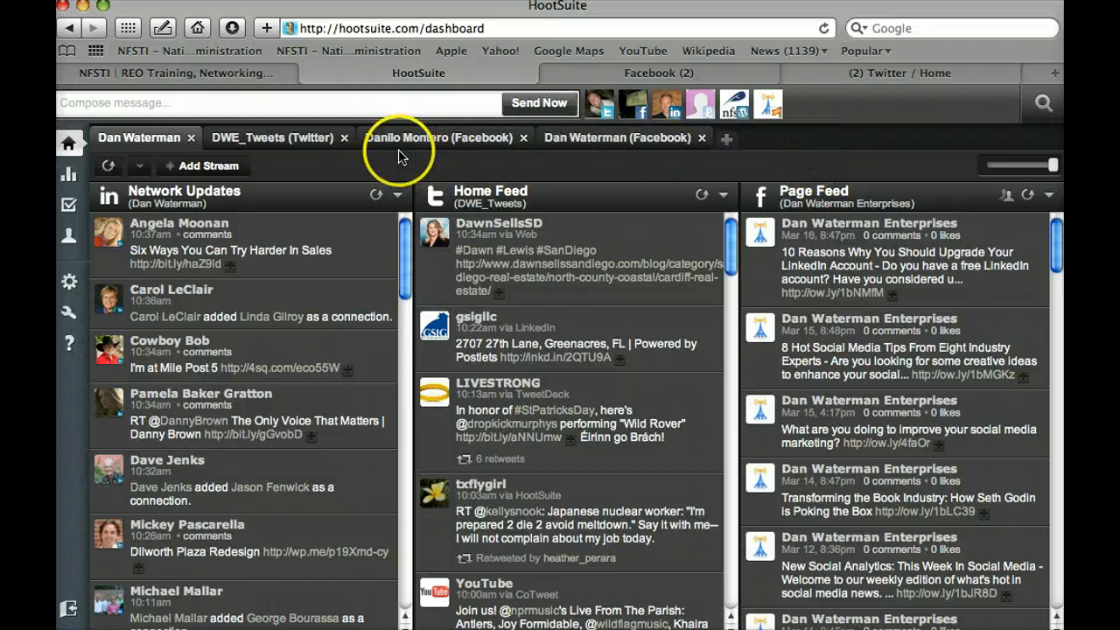
click(125, 102)
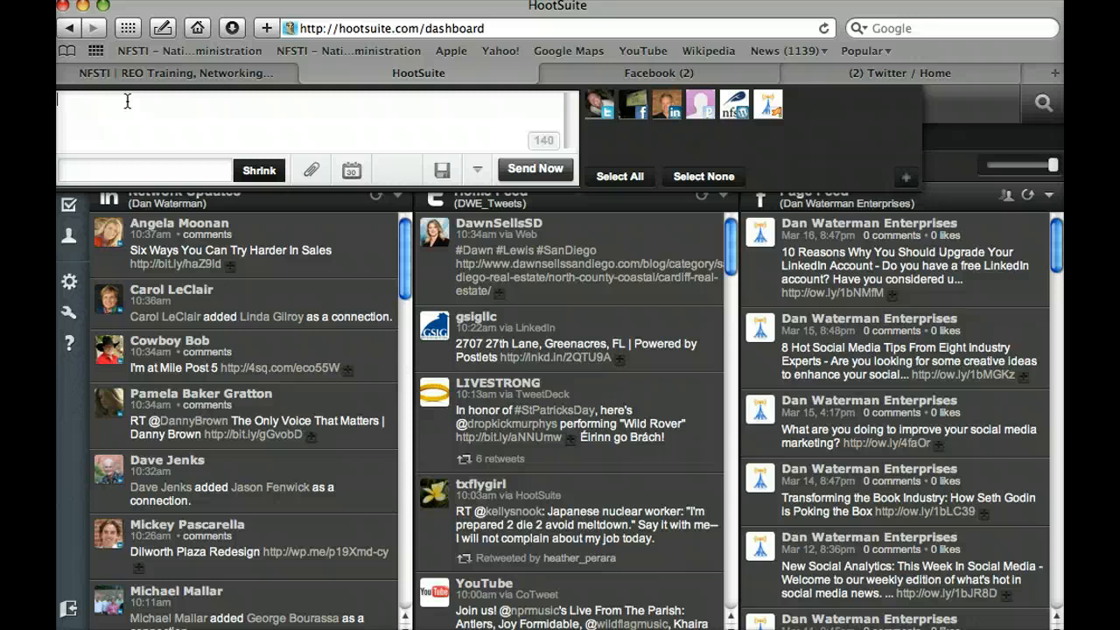
Step: Type 'New blog post on the NFSTI website under arch' into the composer
text(New blog post on )
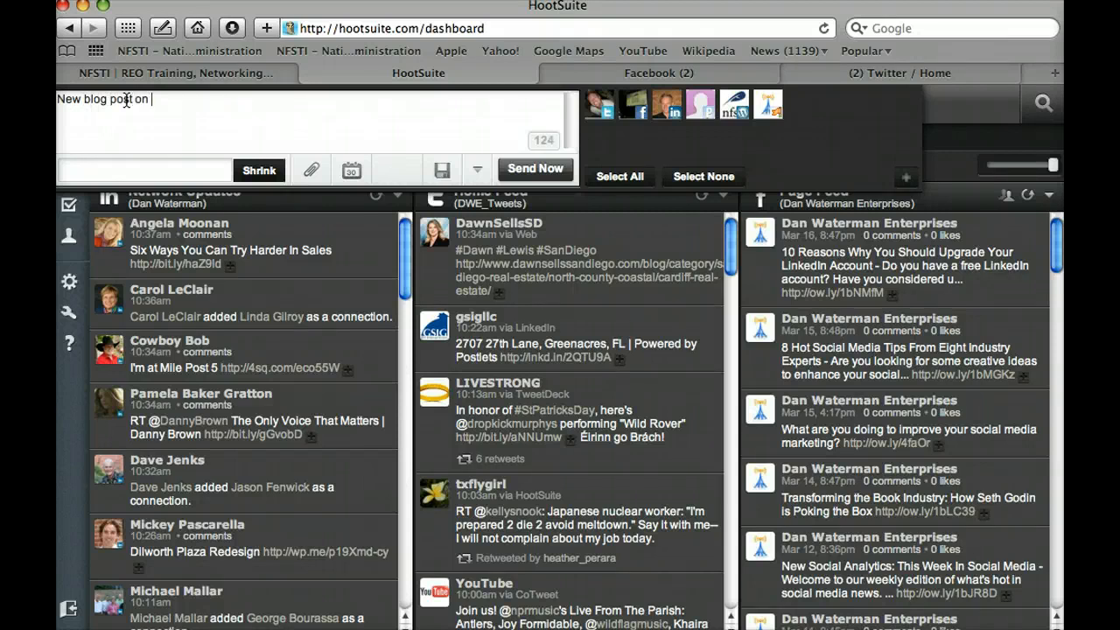
text(the NFSTI website)
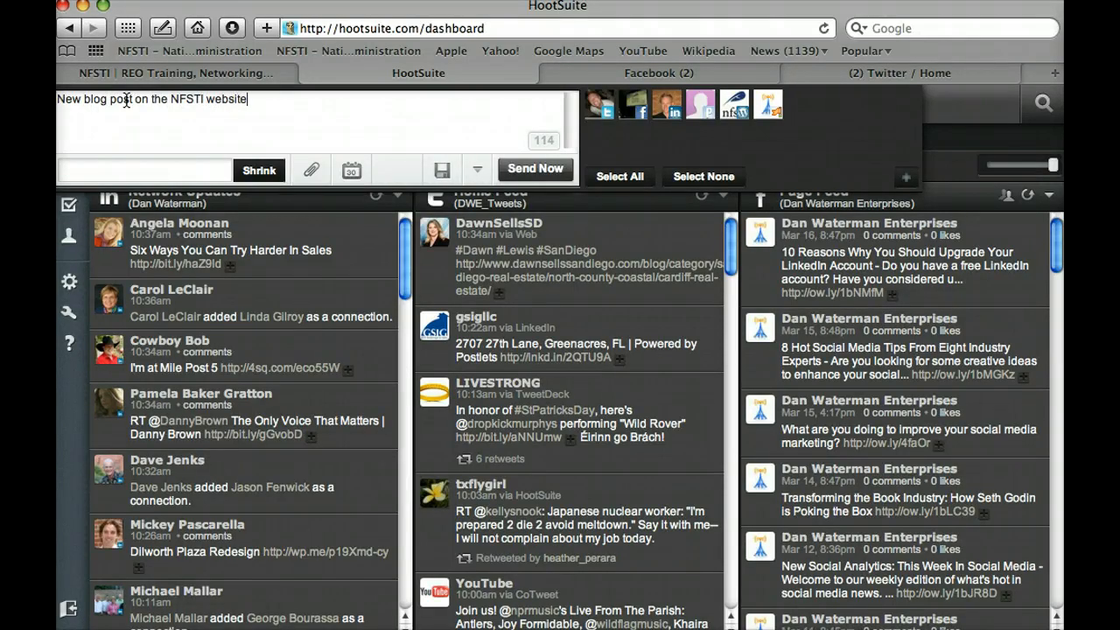
text( under archives.)
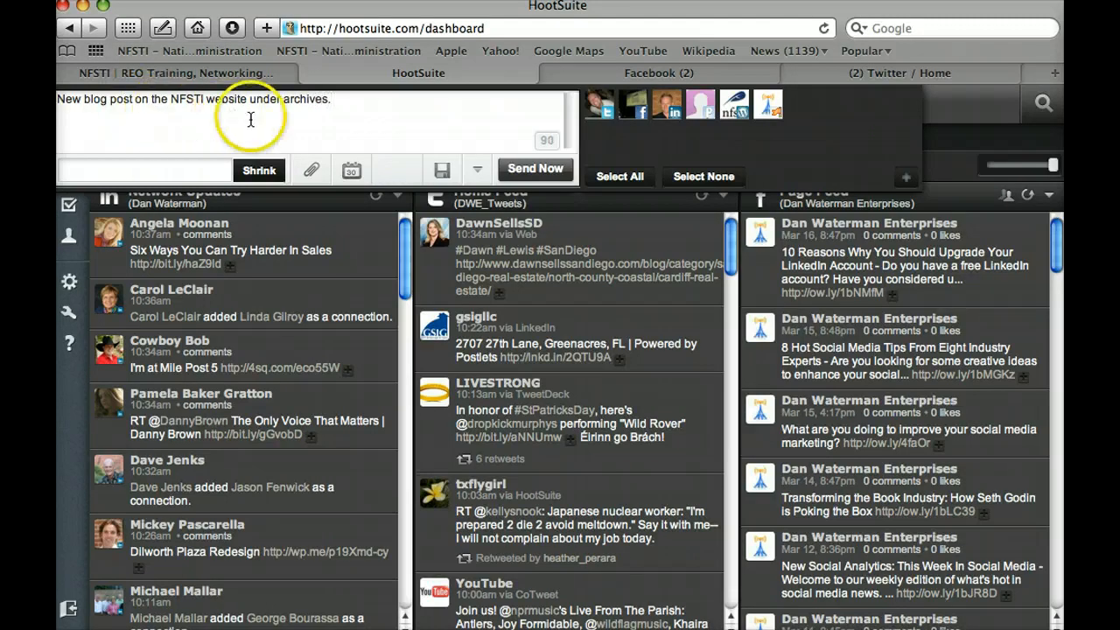
click(906, 178)
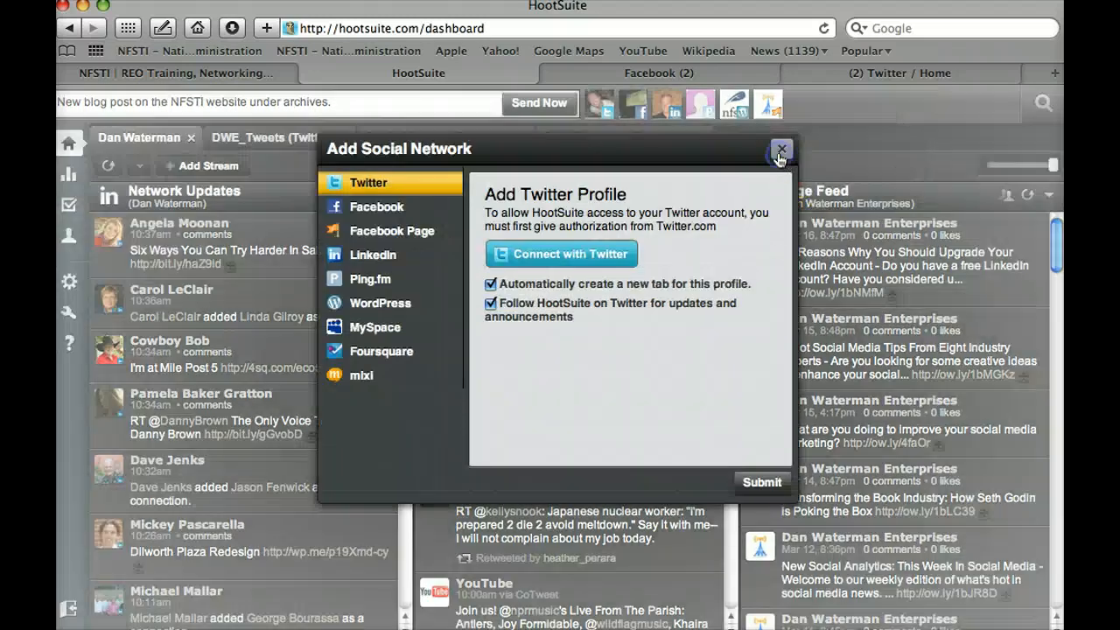
click(781, 154)
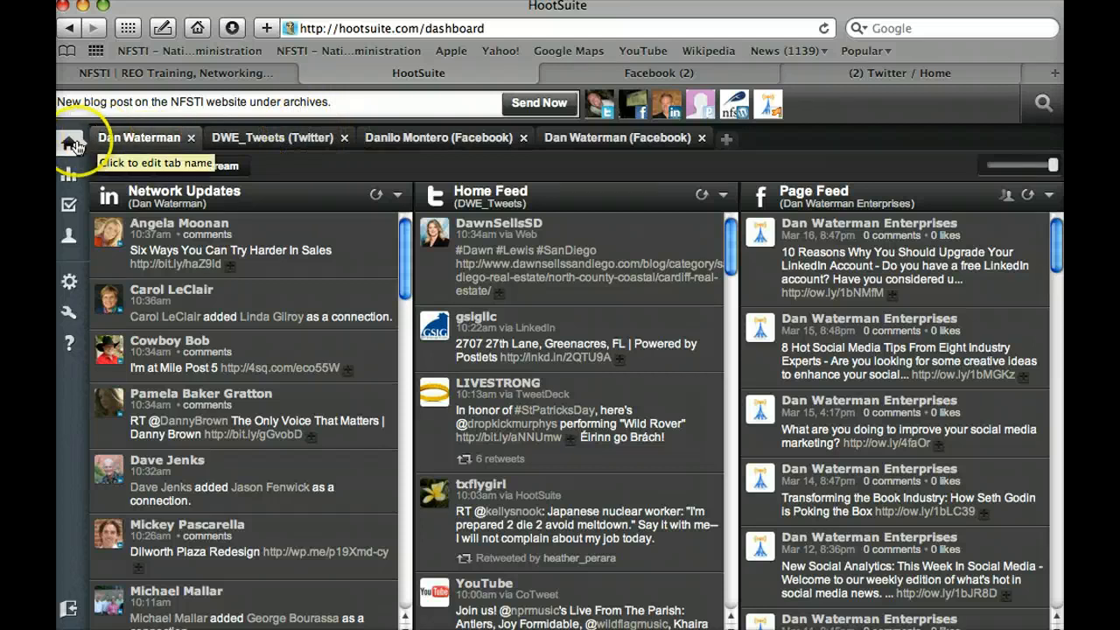
mouse_move(68, 147)
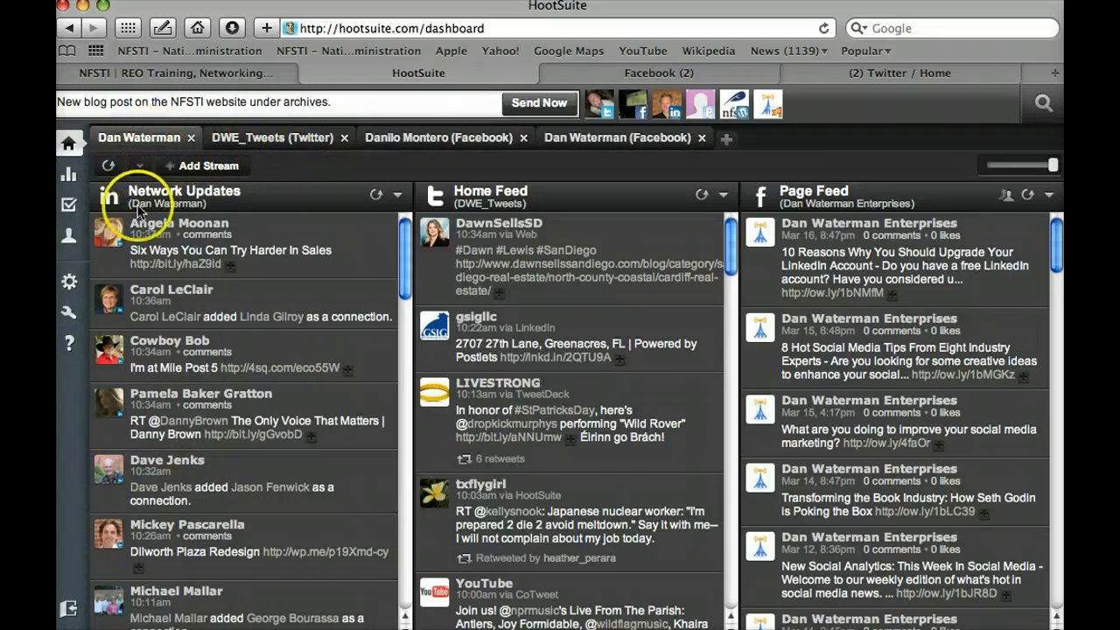
drag(123, 203, 471, 192)
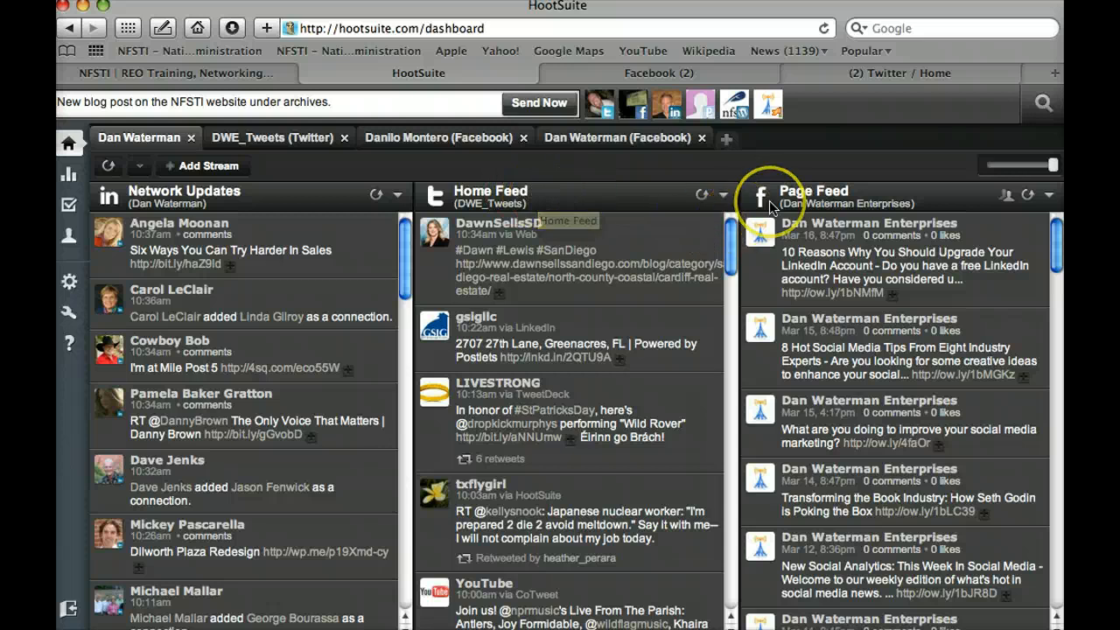
scroll(770, 207, right, 4)
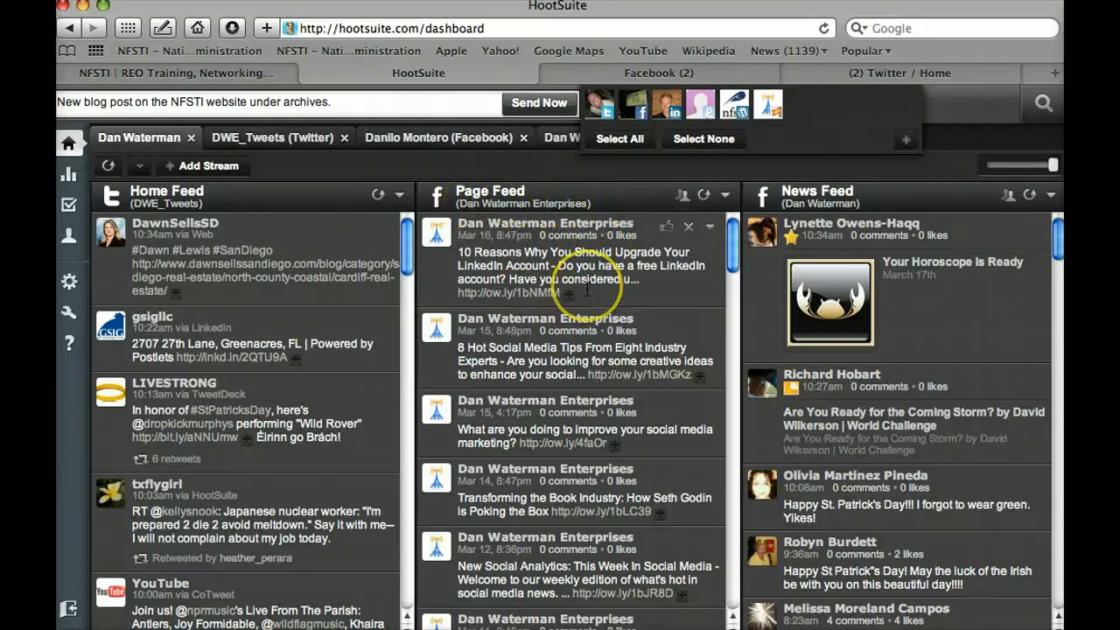
scroll(595, 280, left, 2)
scroll(588, 291, left, 5)
scroll(588, 292, right, 6)
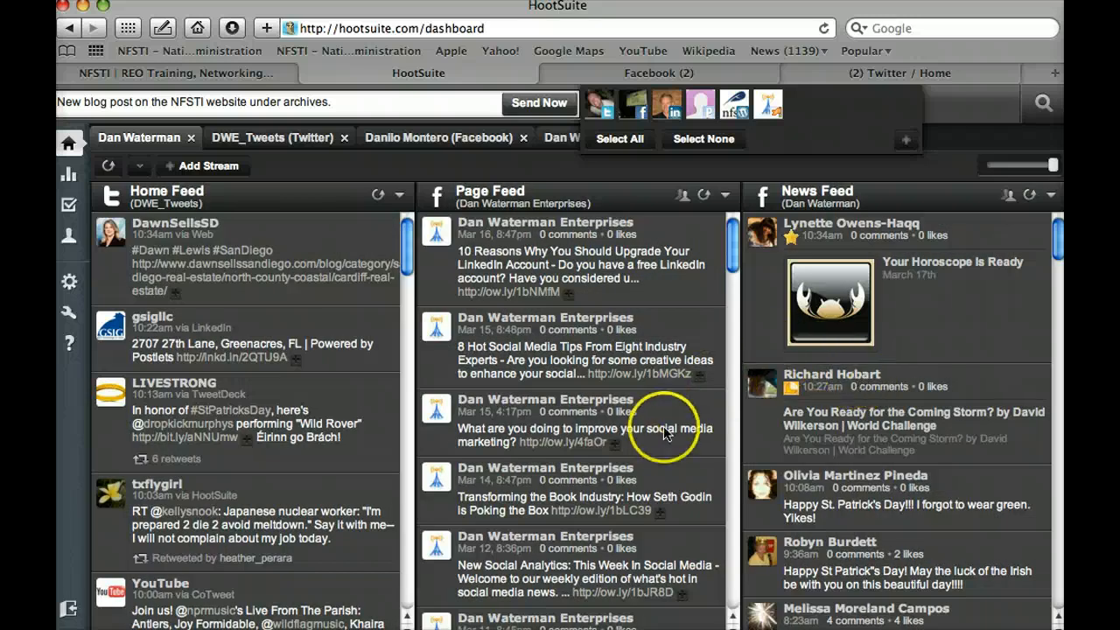
scroll(662, 435, left, 4)
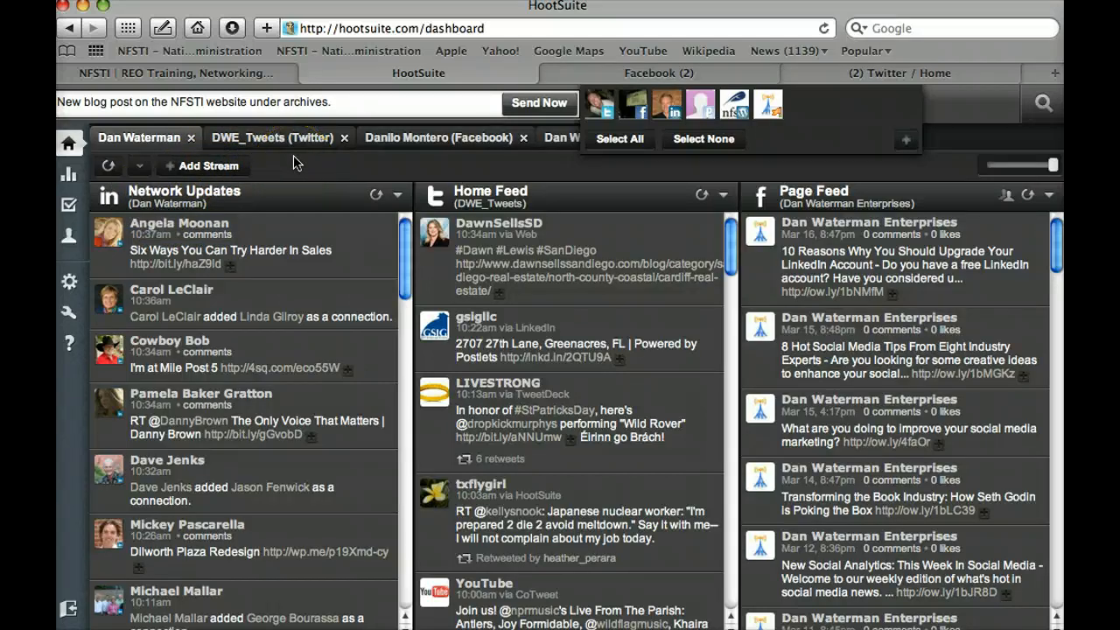
Step: Start adding a stream, try MySpace, and cancel the add-social-network-profile prompt
click(67, 149)
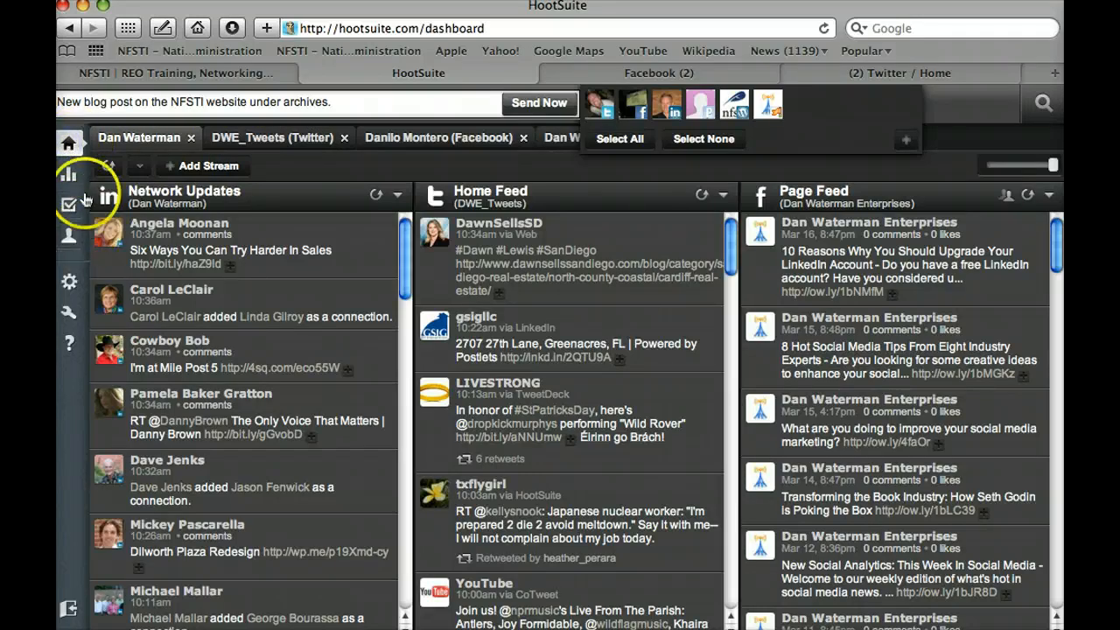
click(205, 166)
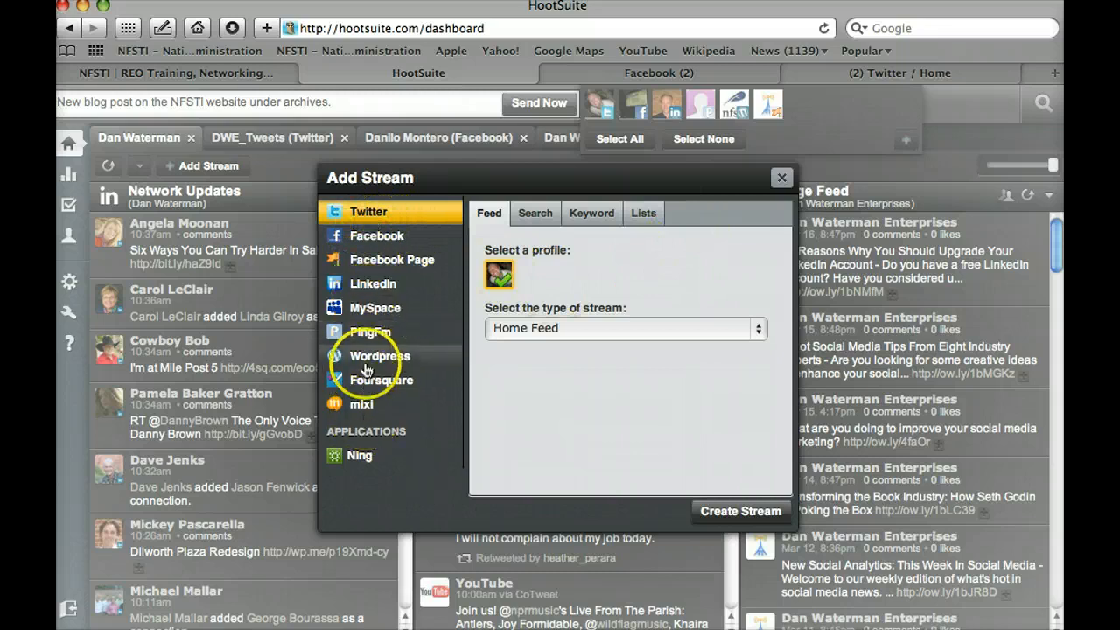
click(356, 307)
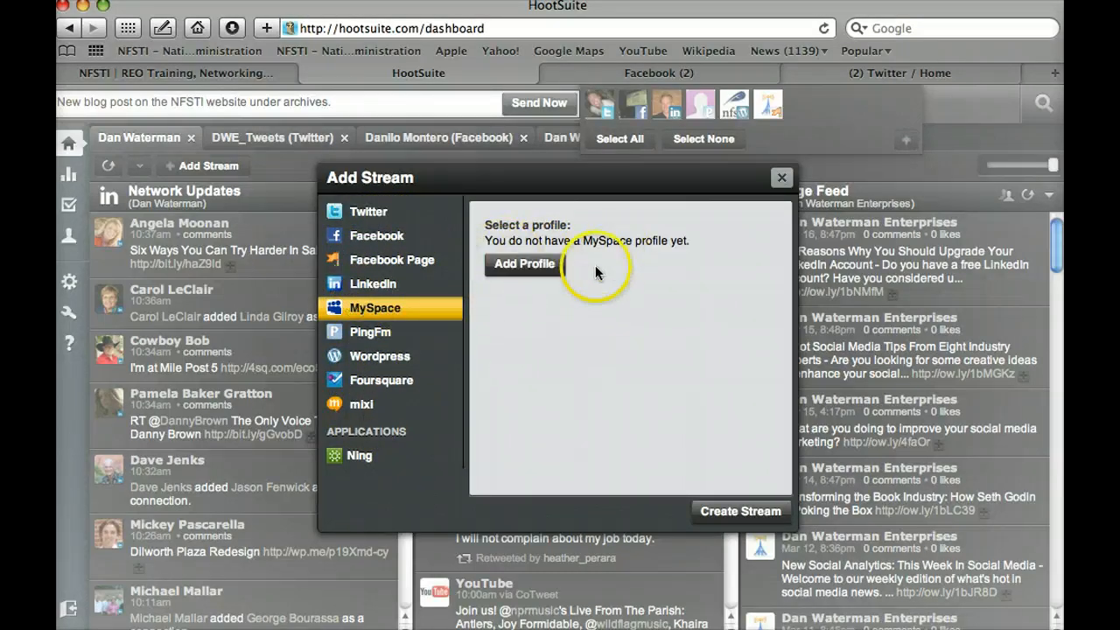
click(542, 266)
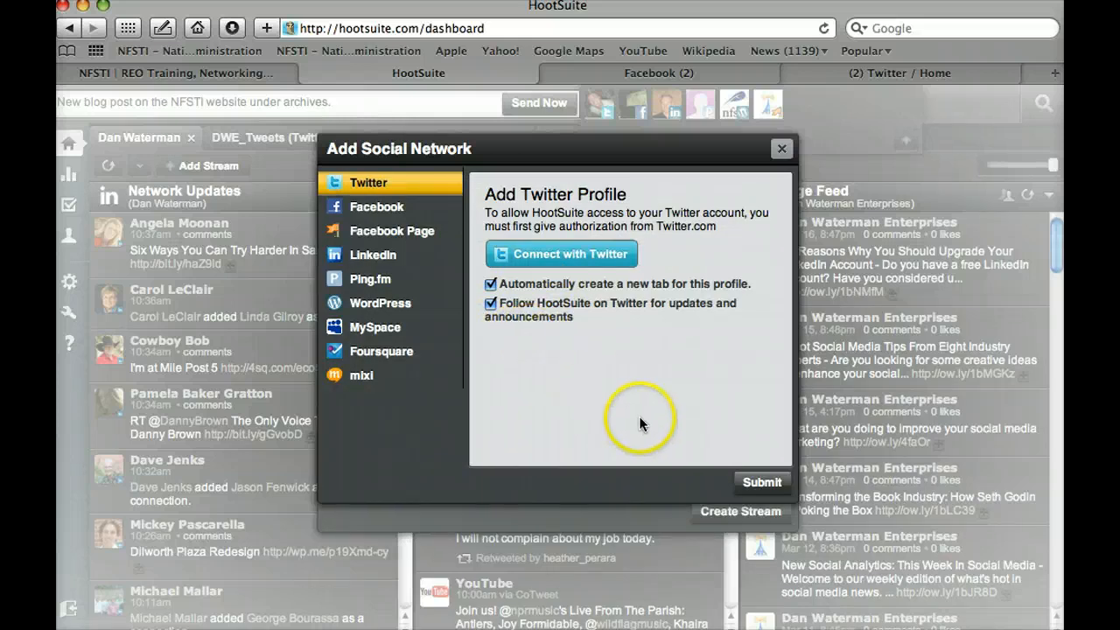
click(779, 151)
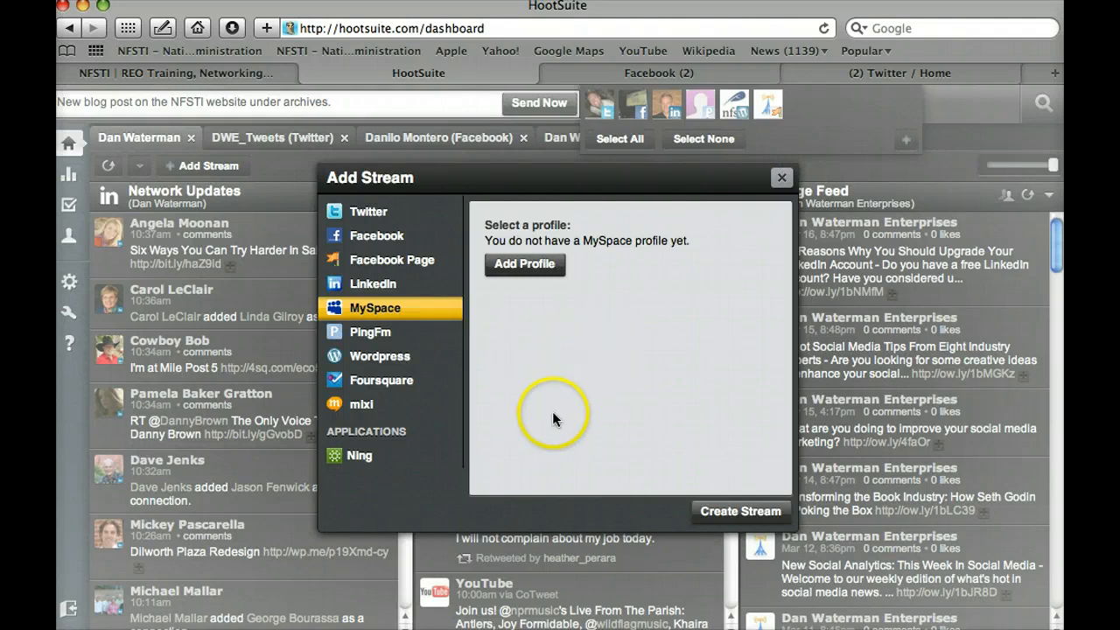
Step: Create a Twitter search stream that uses the account holder's name as the query
click(368, 216)
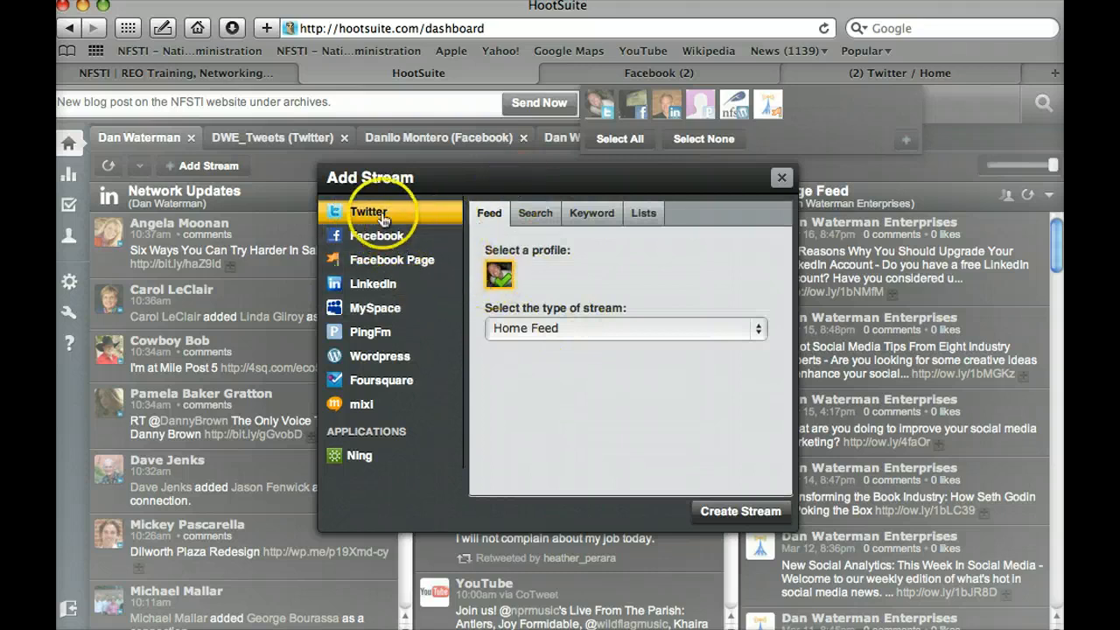
click(573, 324)
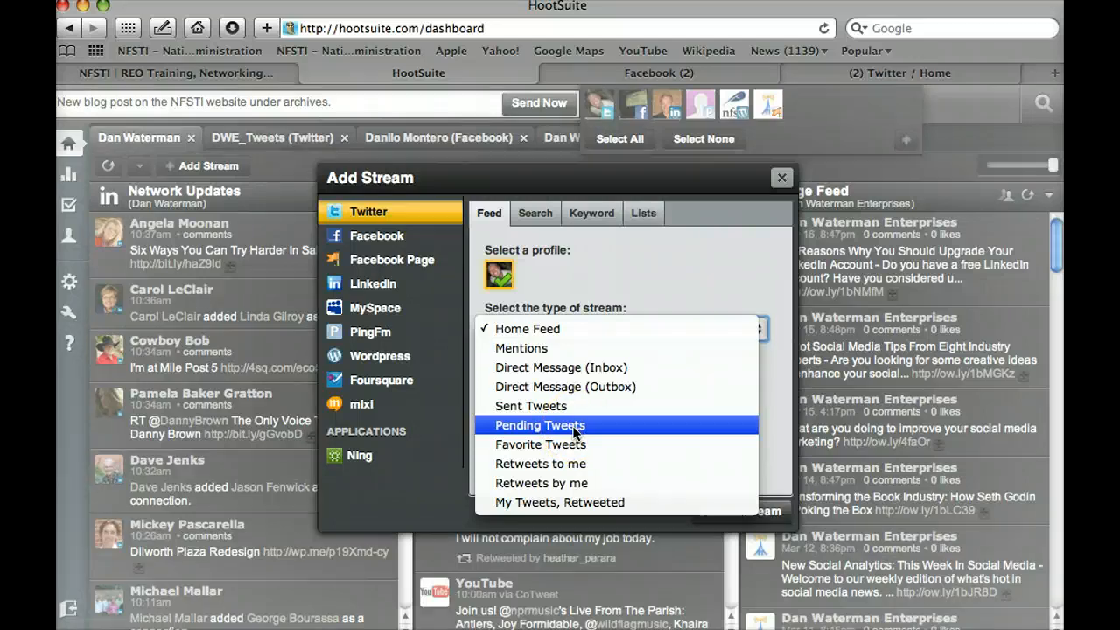
click(736, 263)
click(610, 253)
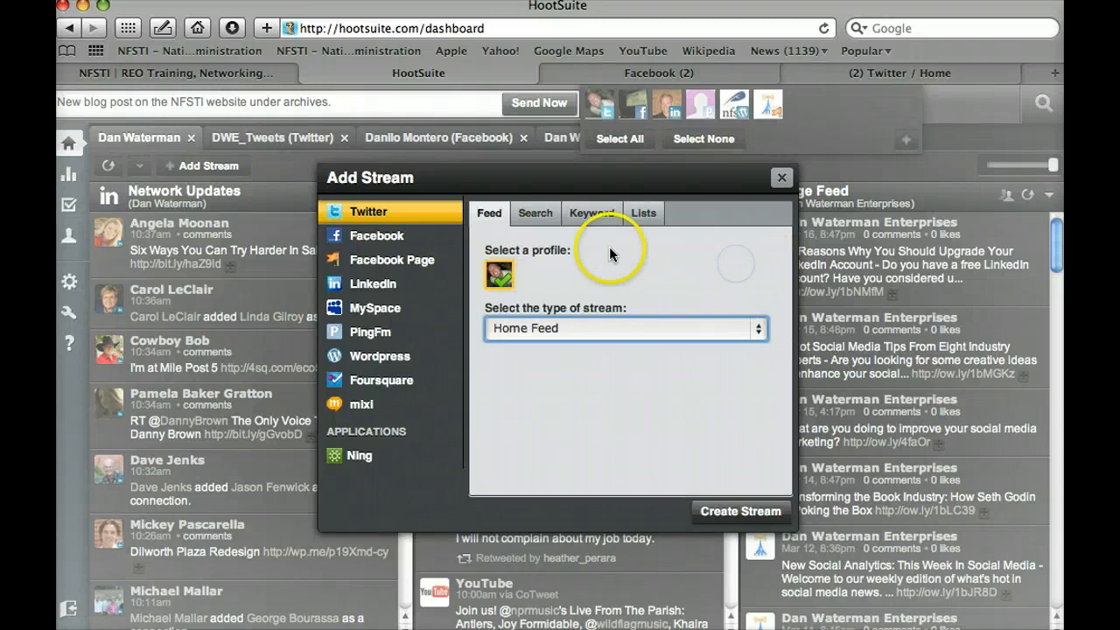
click(539, 217)
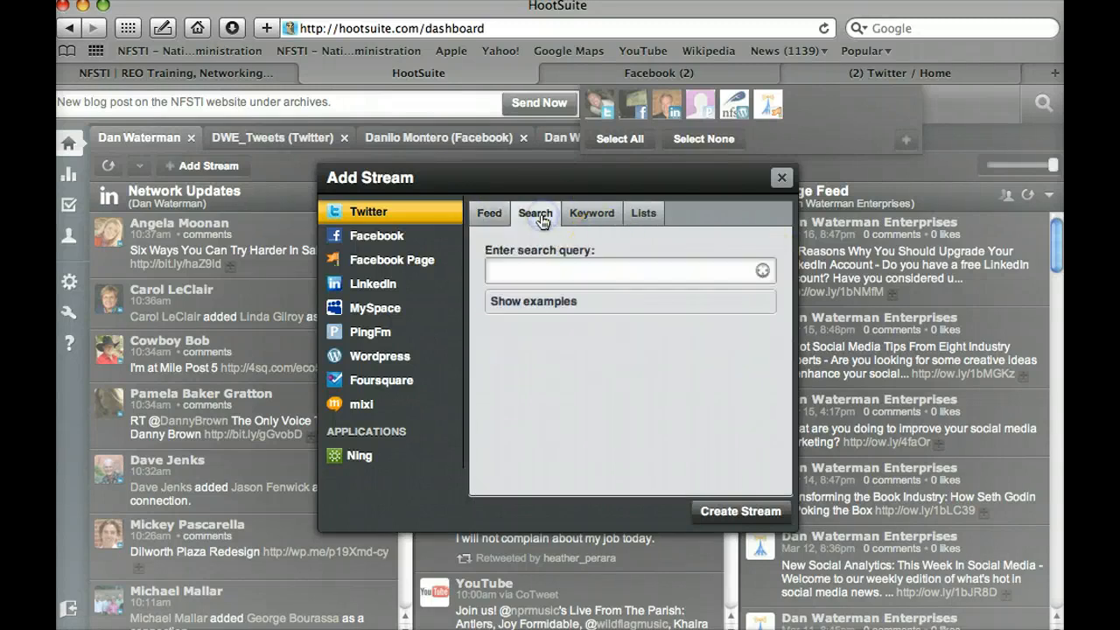
click(638, 273)
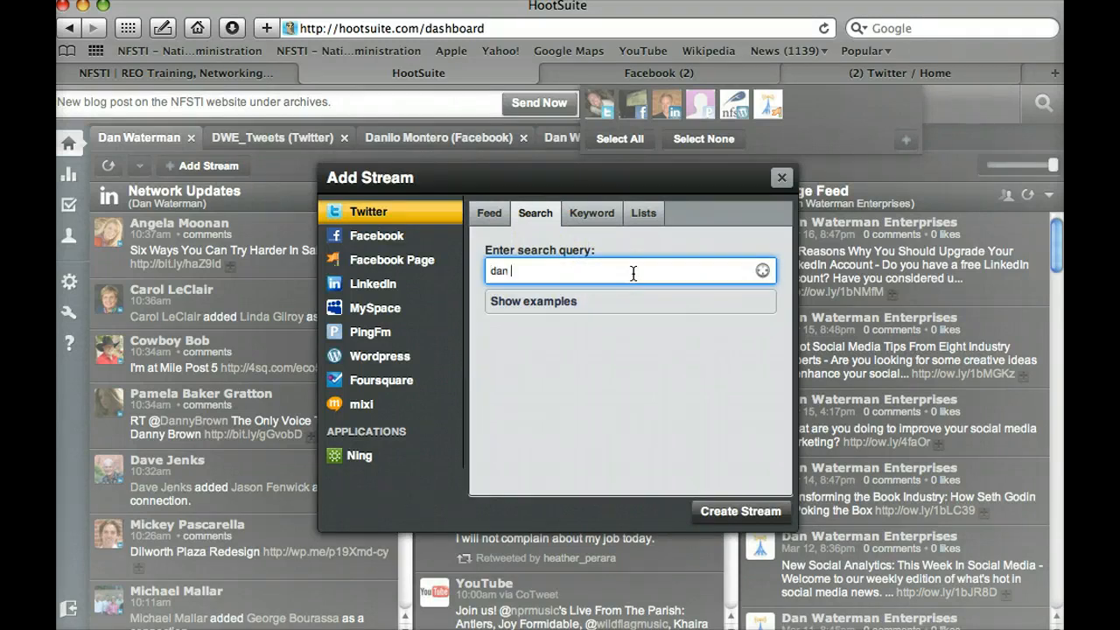
click(598, 306)
scroll(598, 308, down, 3)
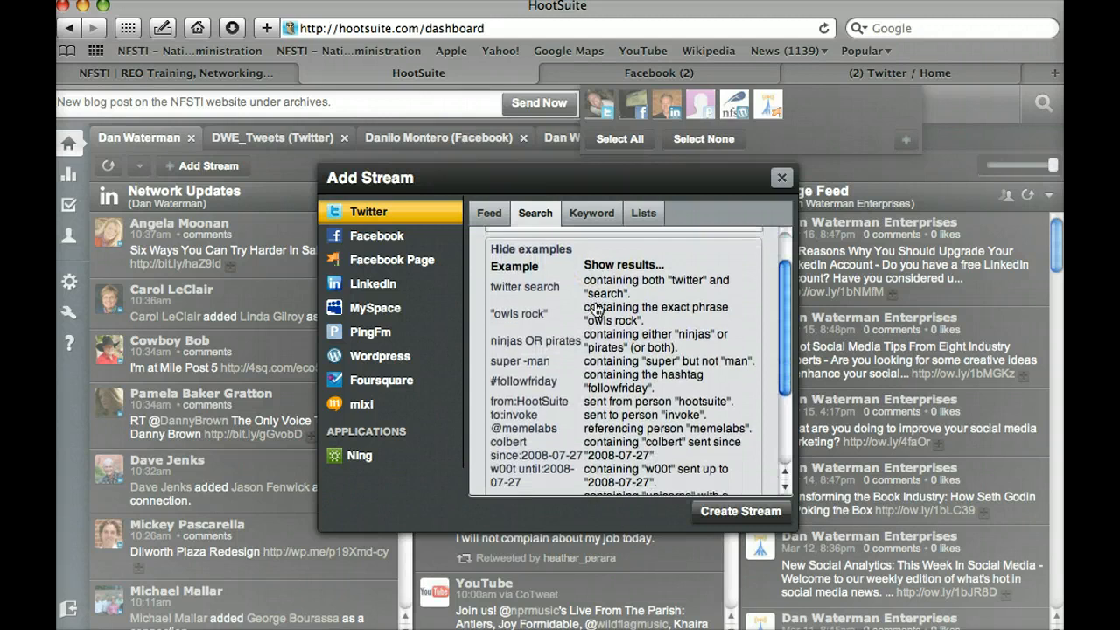
click(726, 529)
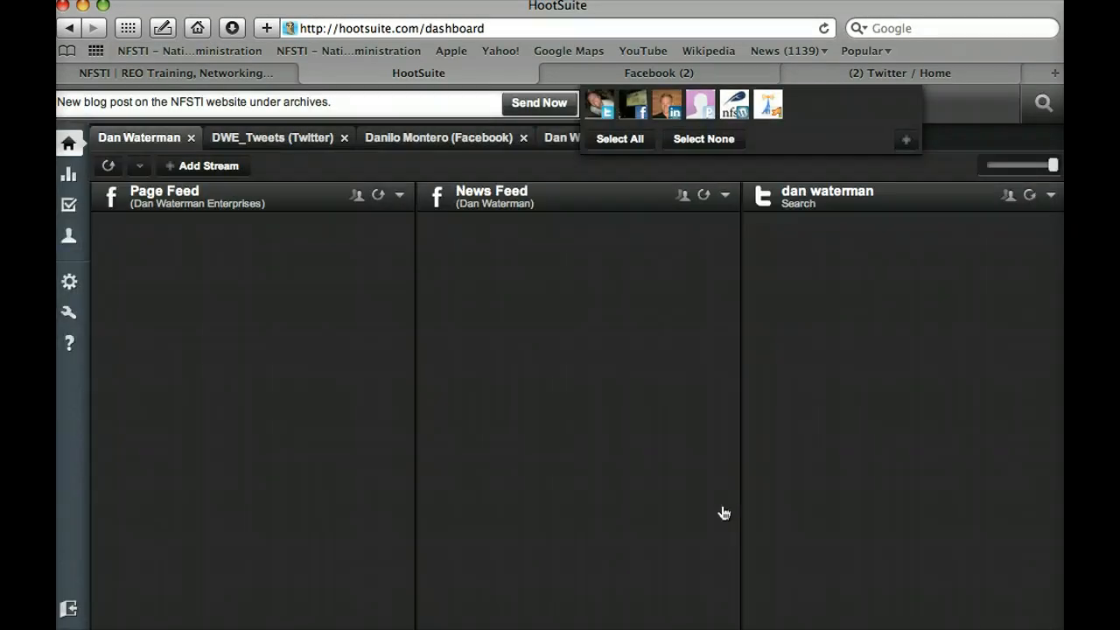
click(837, 348)
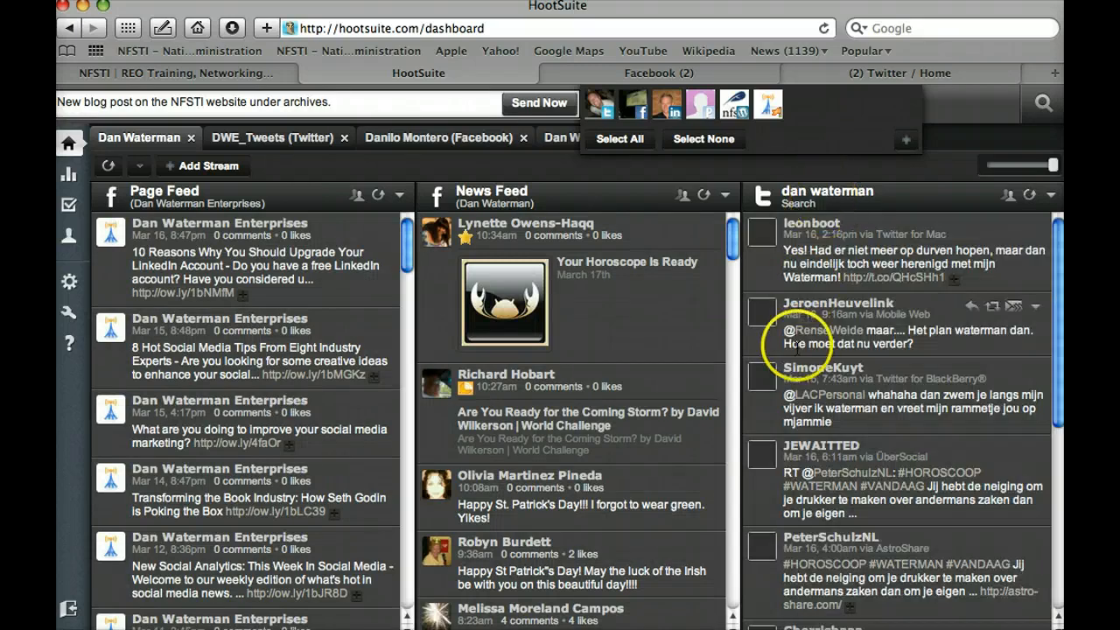
scroll(798, 344, down, 1)
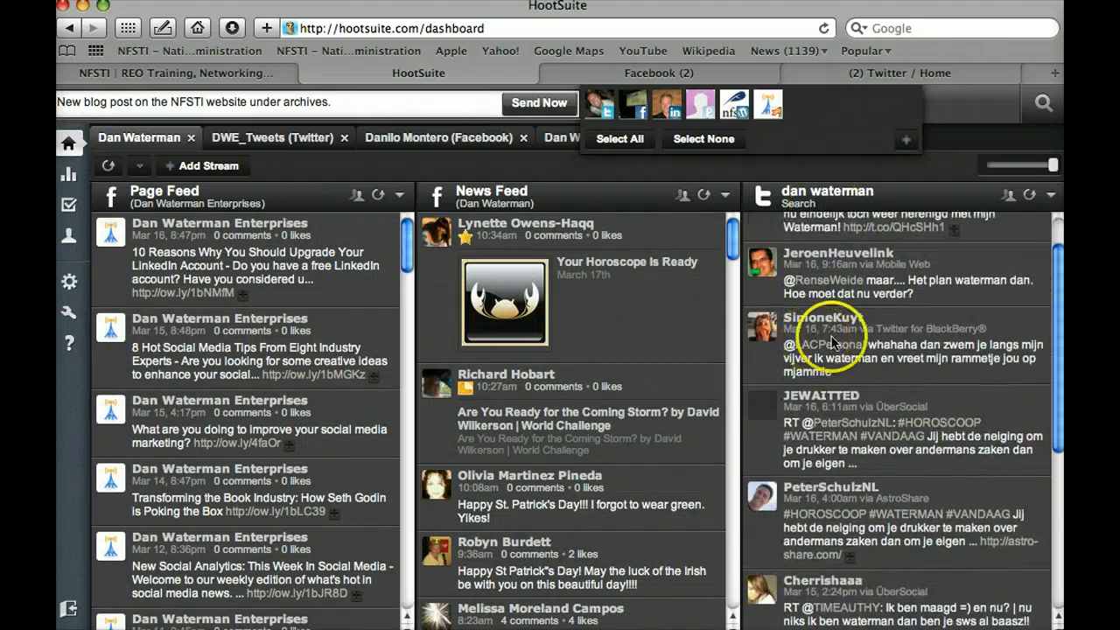
scroll(866, 348, down, 6)
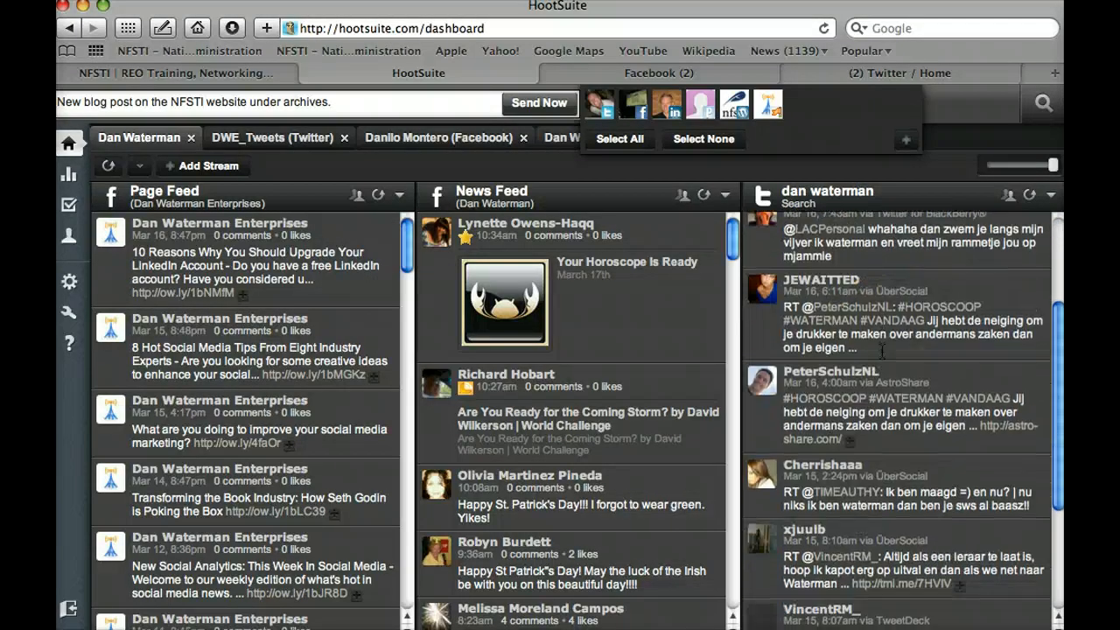
scroll(882, 350, up, 3)
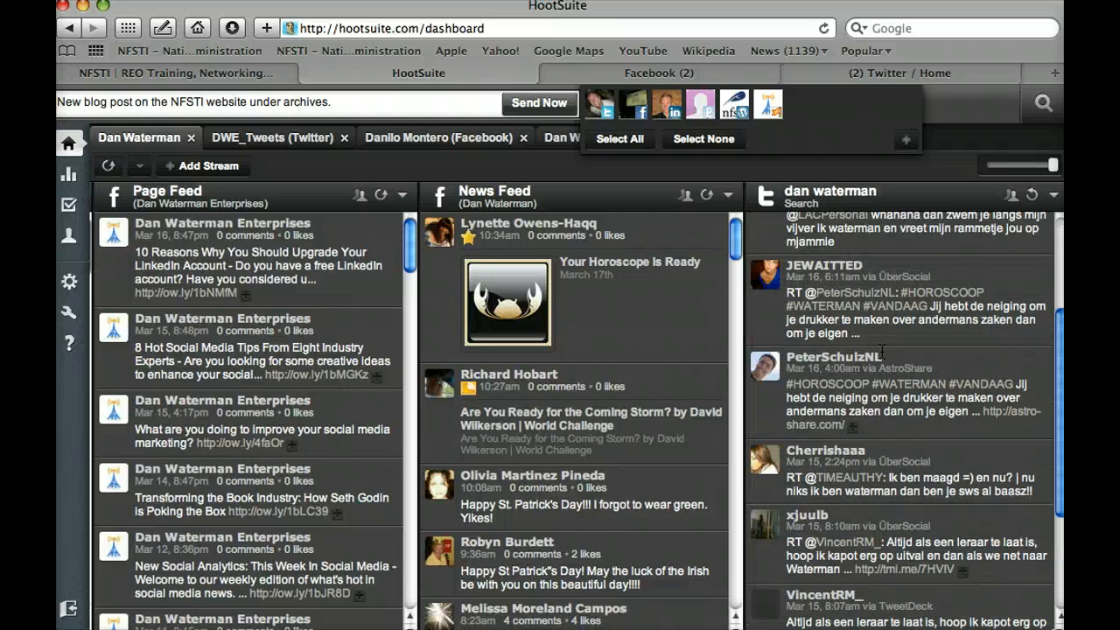
scroll(882, 350, left, 5)
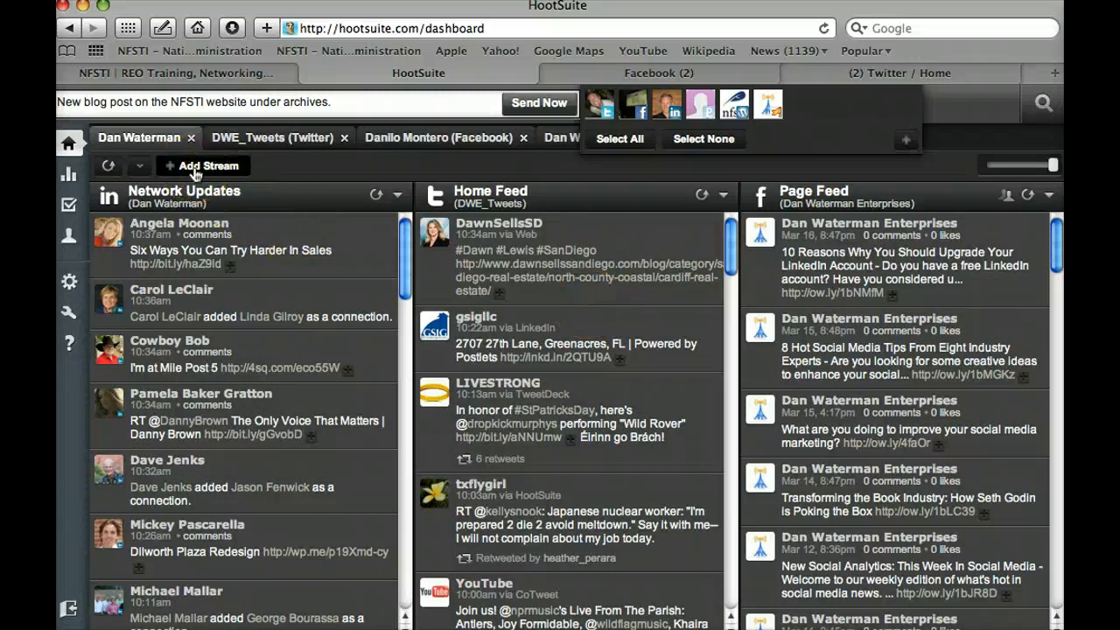
mouse_move(69, 180)
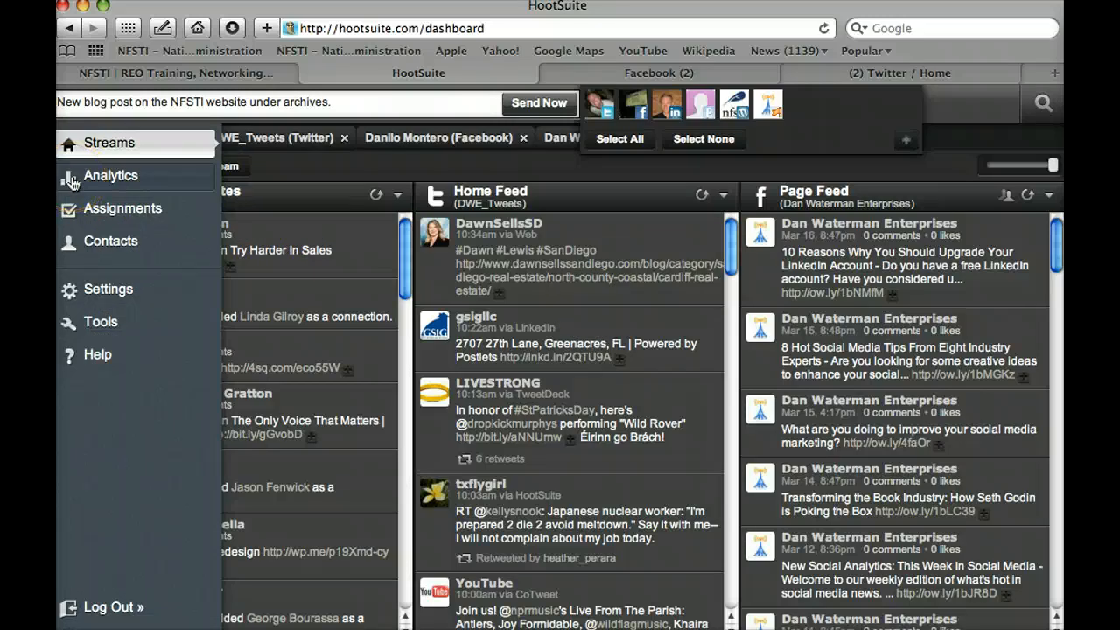
Step: Open Analytics > Custom Analytics > All Reports, try Create One Now, then close the Report Builder
click(73, 181)
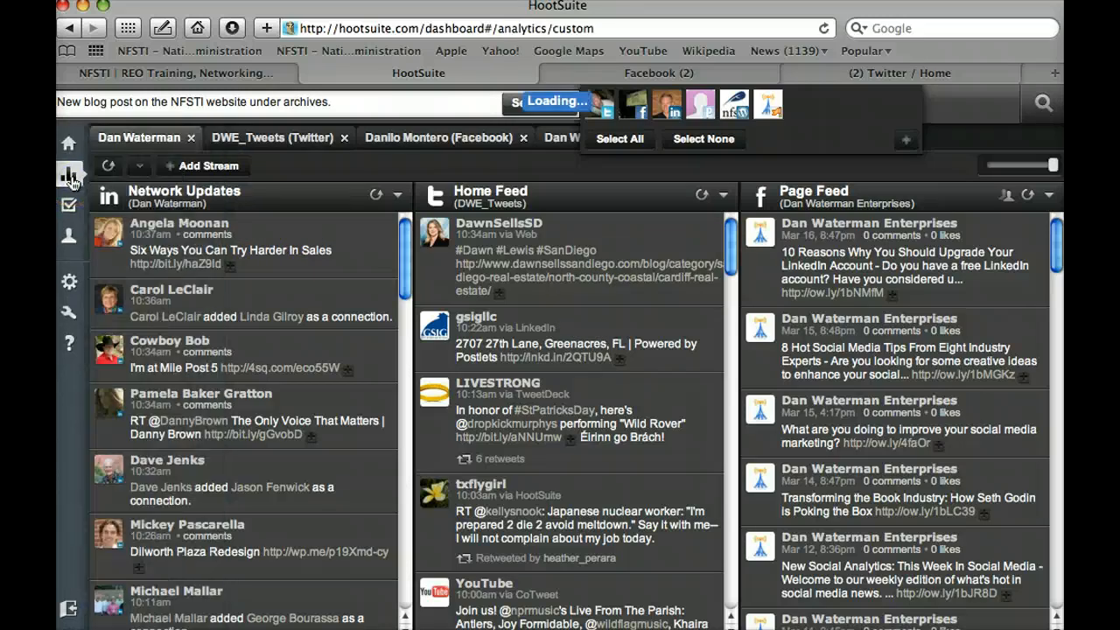
click(138, 167)
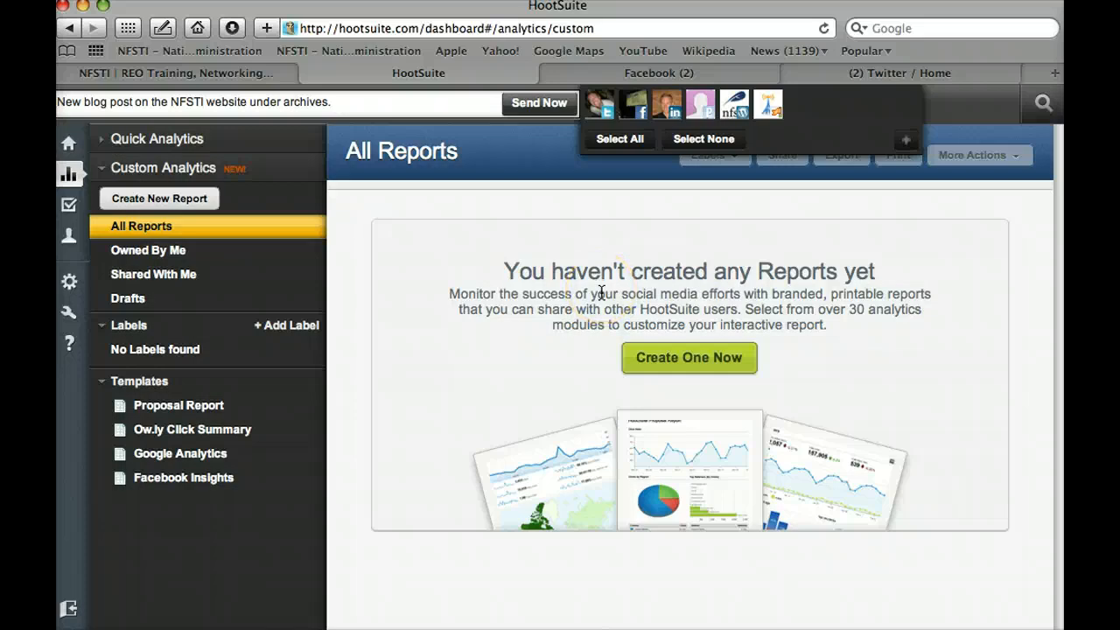
click(543, 289)
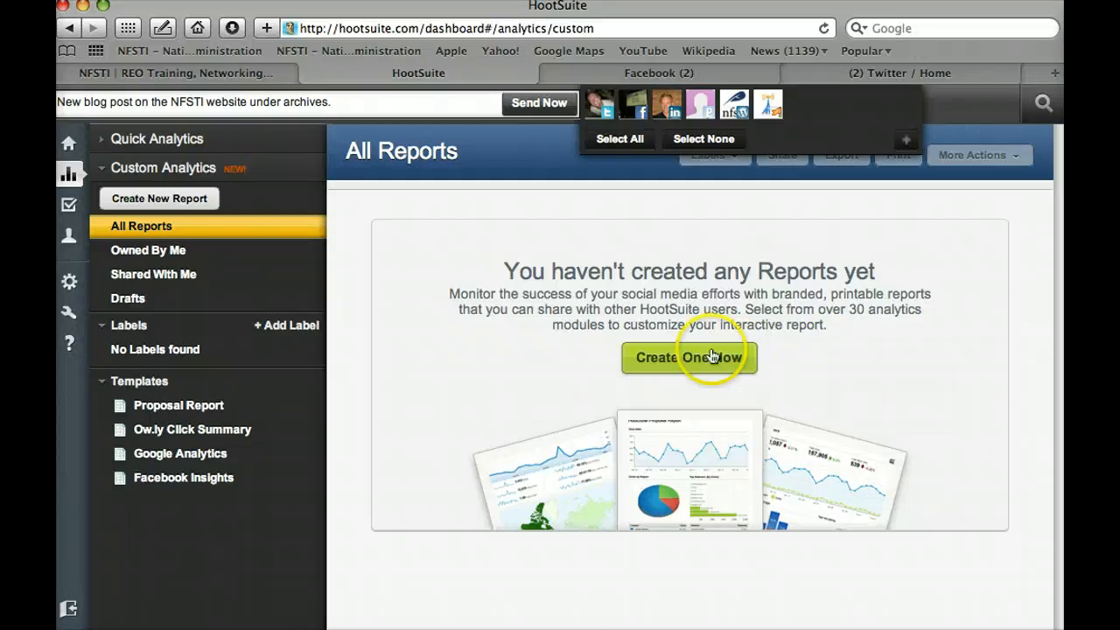
click(652, 356)
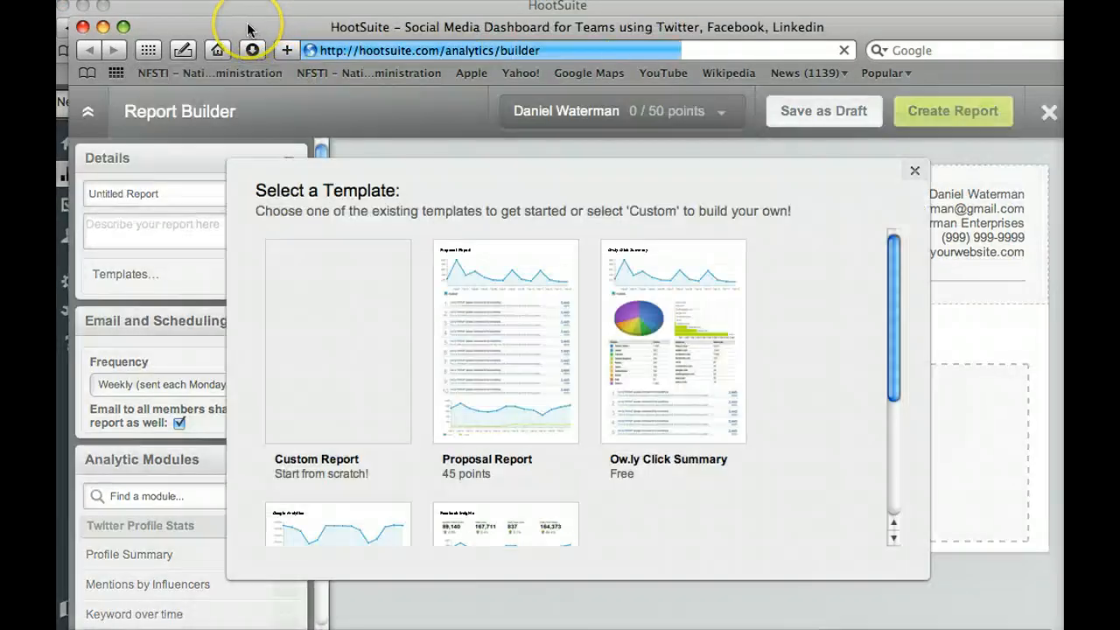
click(82, 27)
click(462, 288)
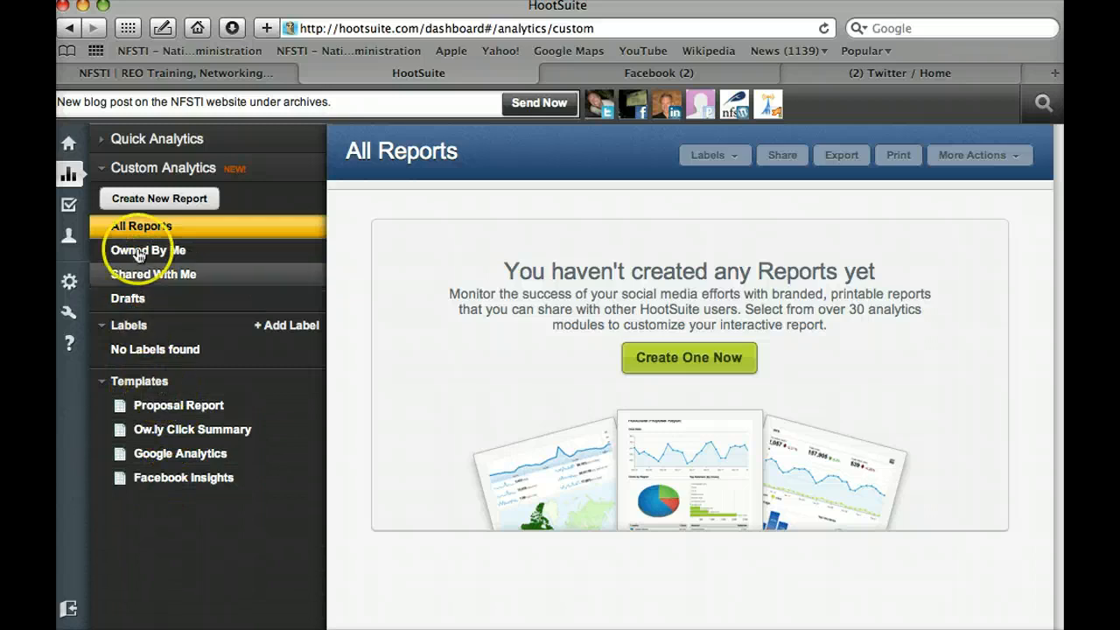
mouse_move(88, 178)
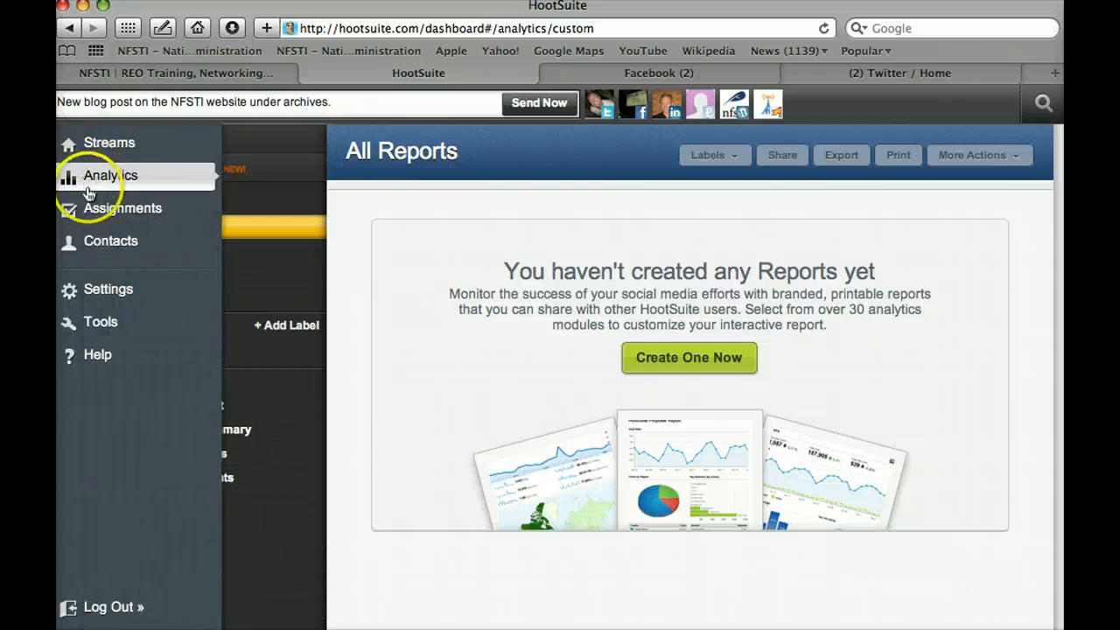
Step: Look over the assigned messages page, which has no assignments, and then the contacts page
click(85, 208)
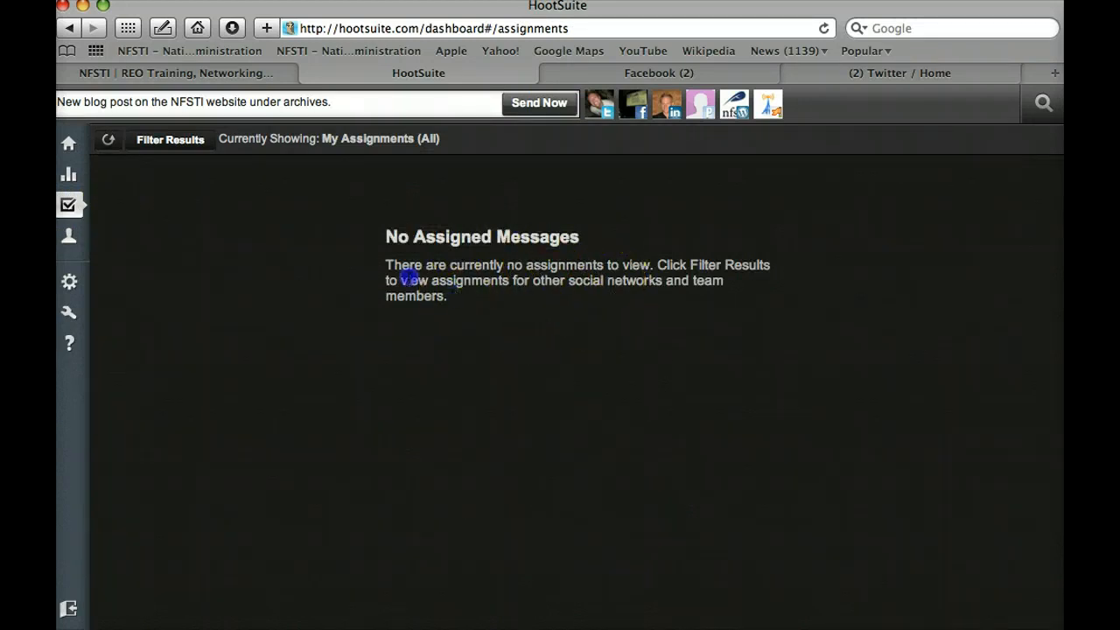
triple_click(392, 272)
click(387, 265)
click(68, 238)
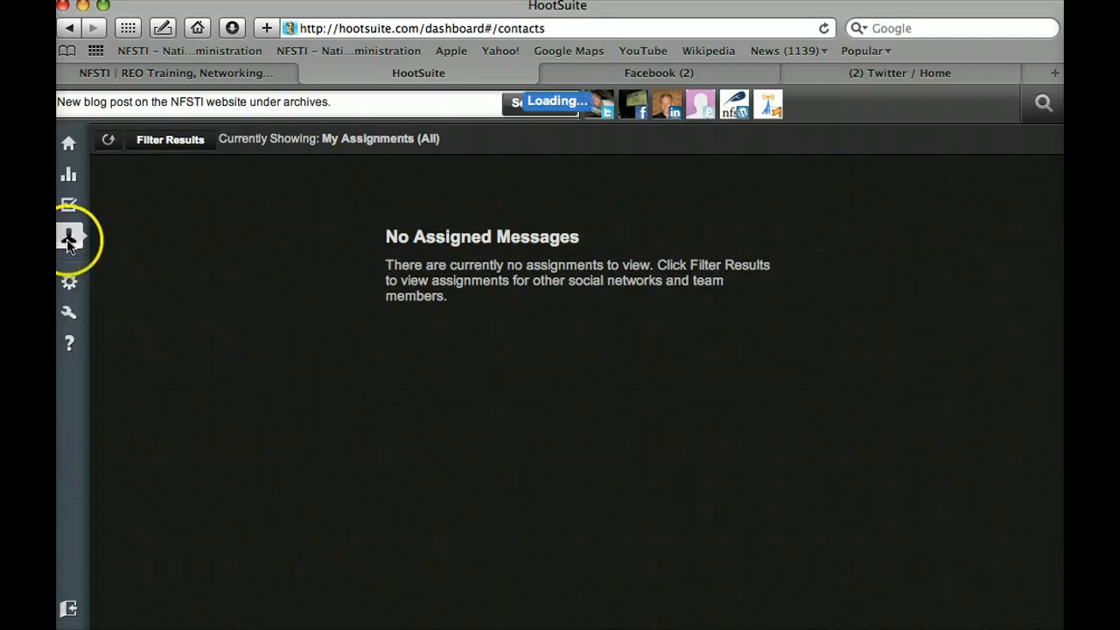
Step: In Settings, list the RSS/Atom feeds (Social Media Examiner, HousingWire) and start adding a new feed
click(68, 282)
click(273, 182)
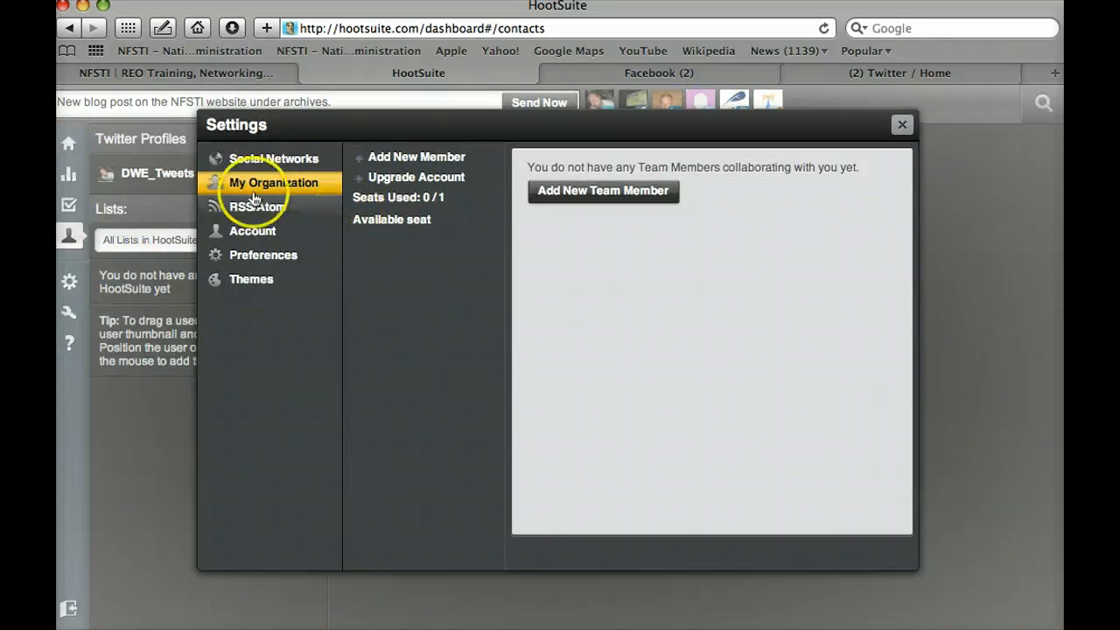
click(238, 213)
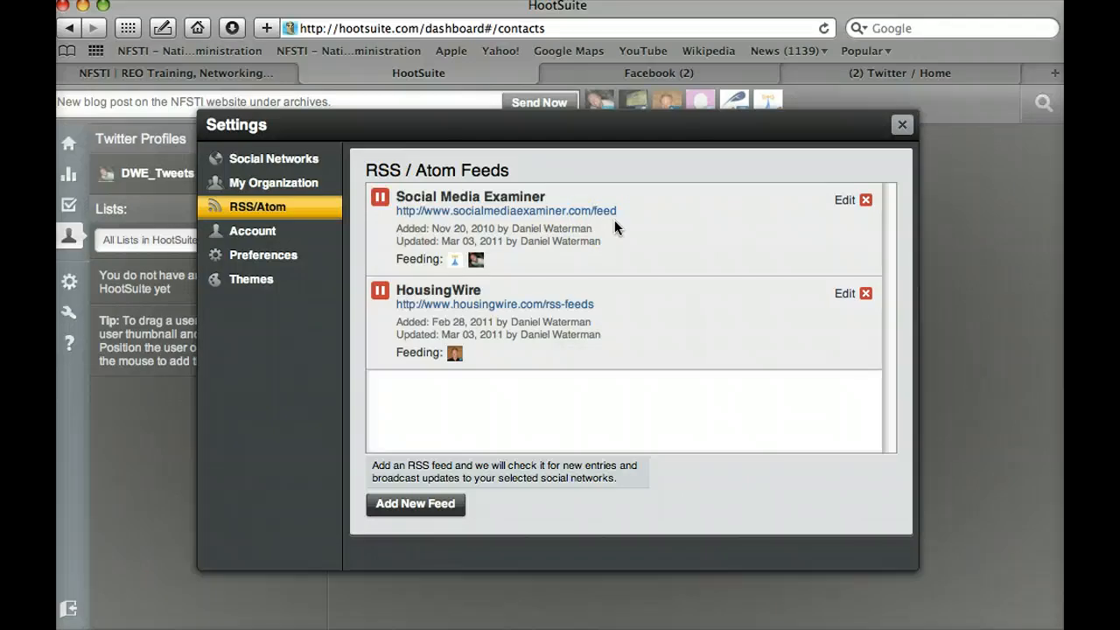
click(448, 508)
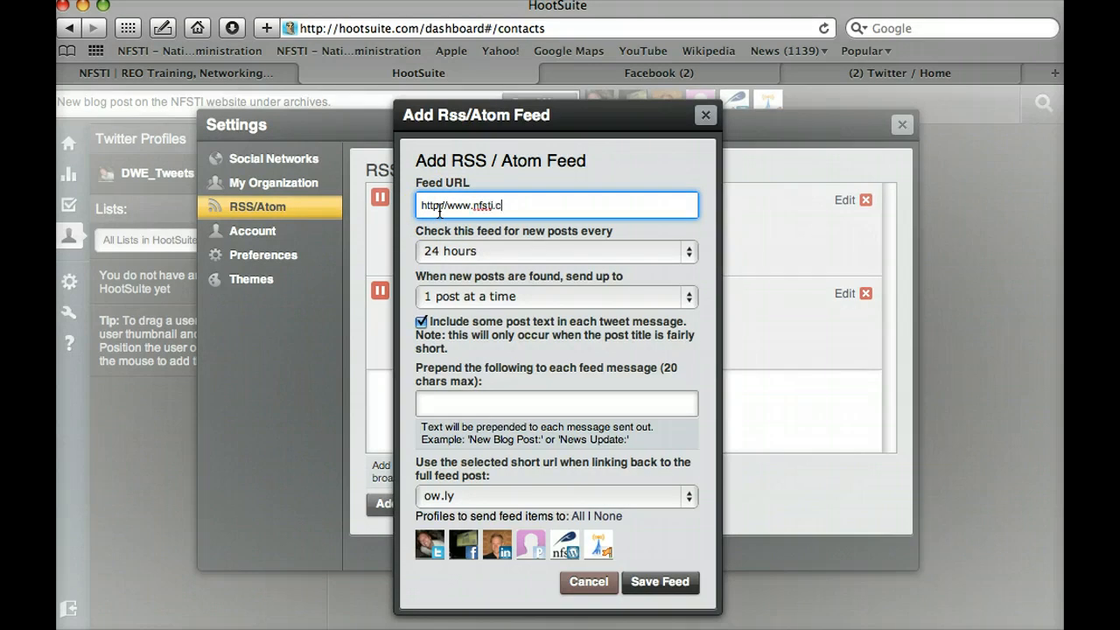
click(444, 253)
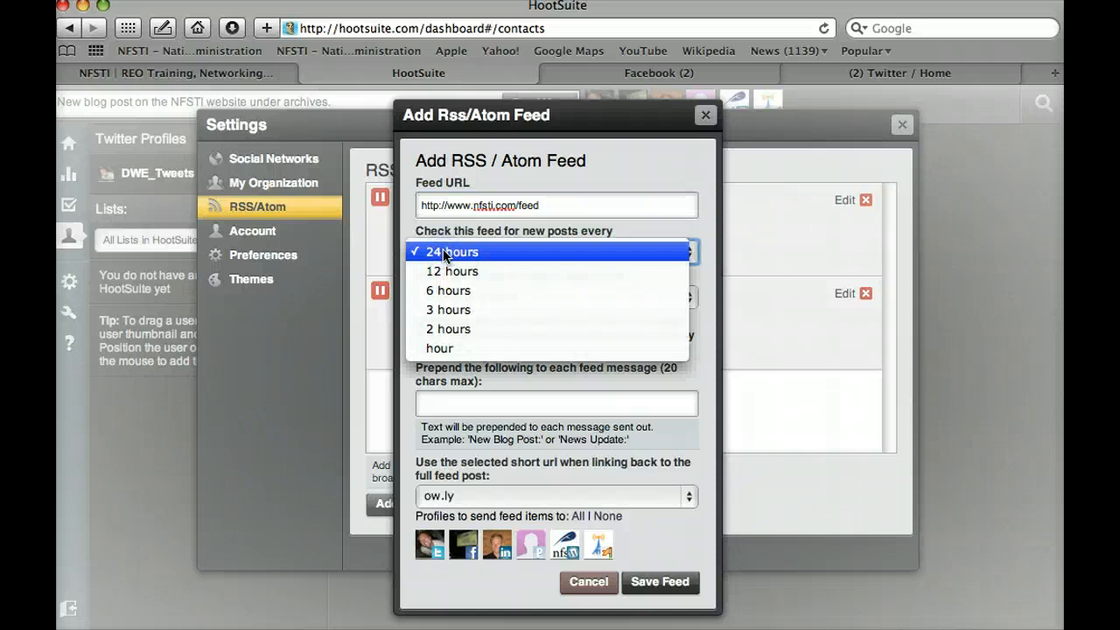
click(444, 254)
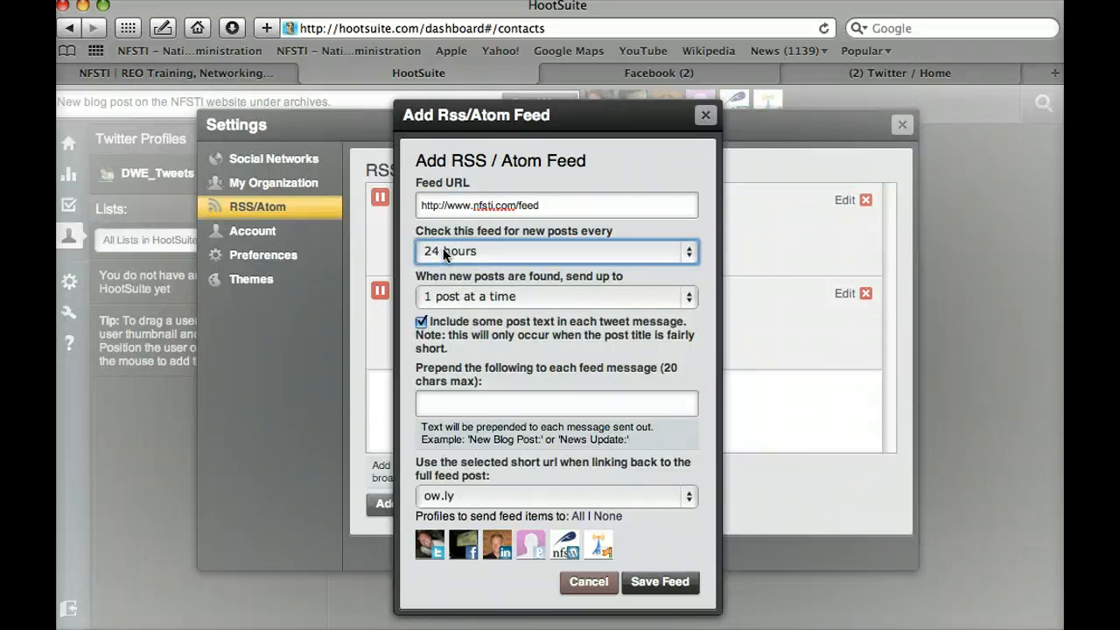
click(444, 297)
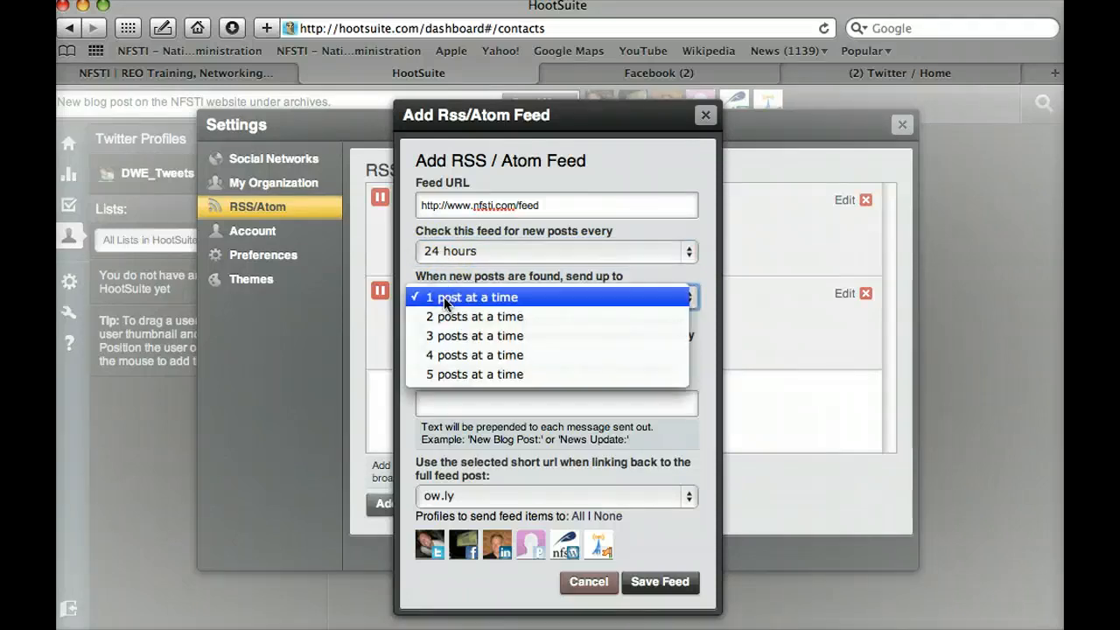
click(445, 297)
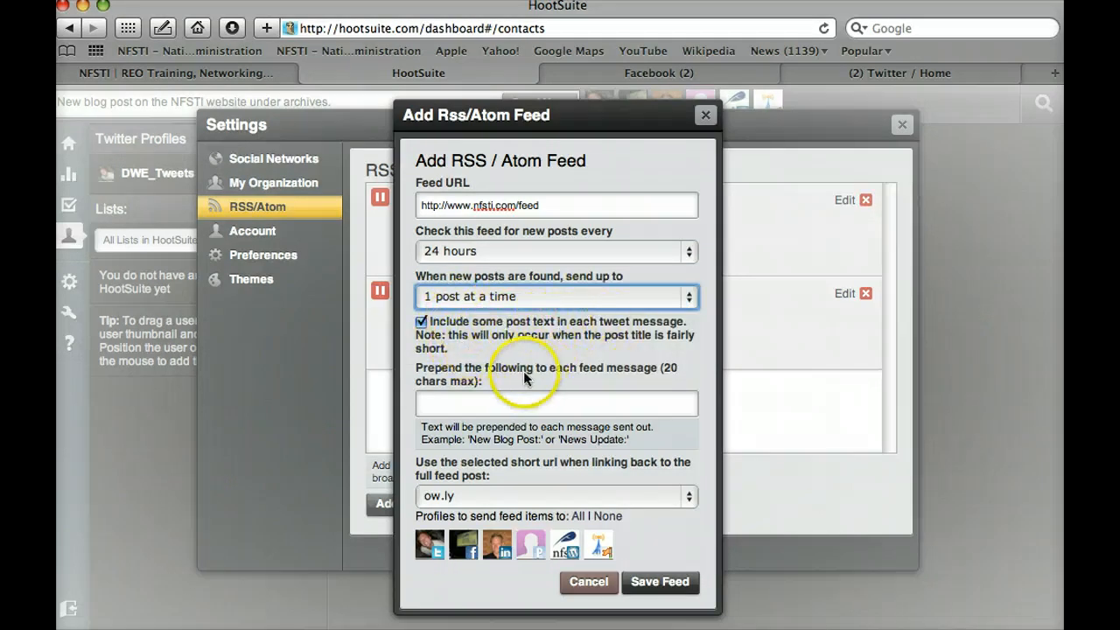
click(449, 404)
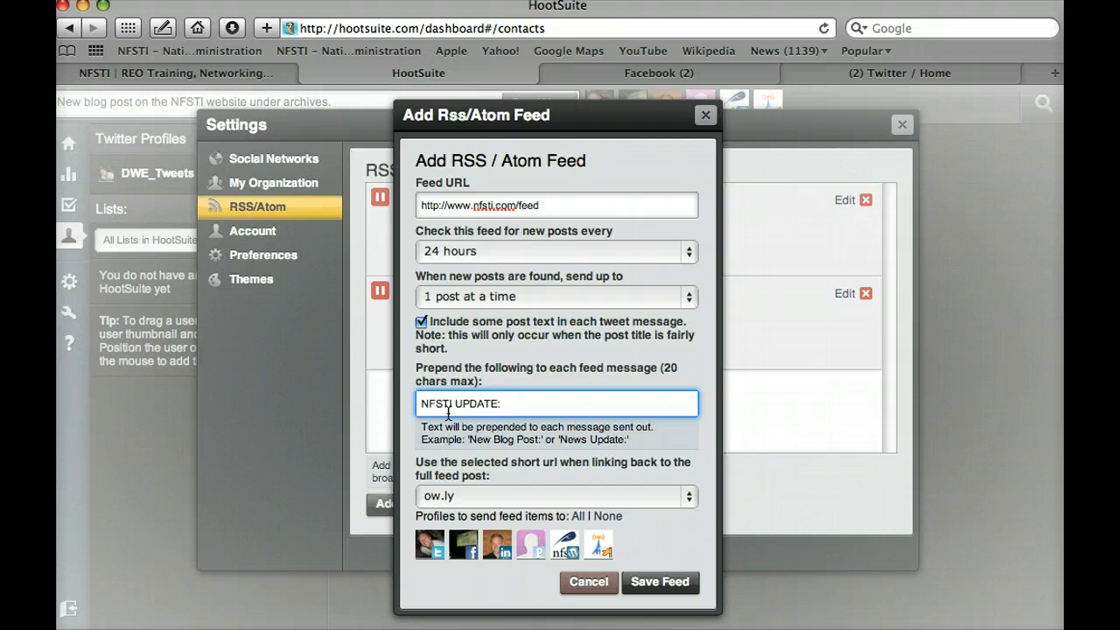
click(413, 391)
click(589, 582)
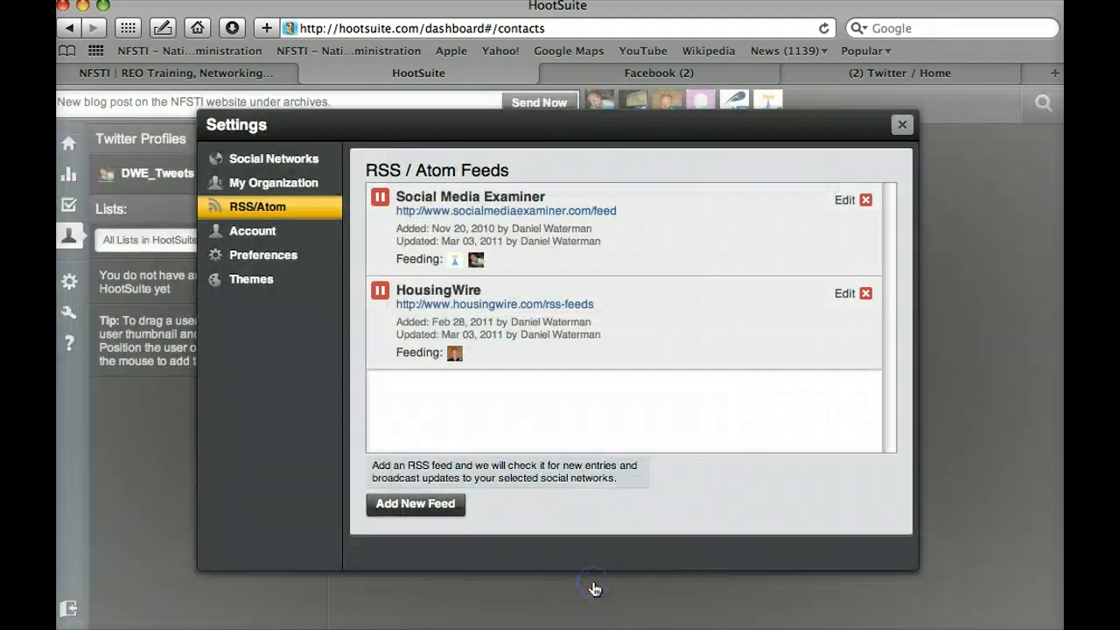
Step: Close Settings and put the caret at the end of the blog-post message in the composer
click(902, 124)
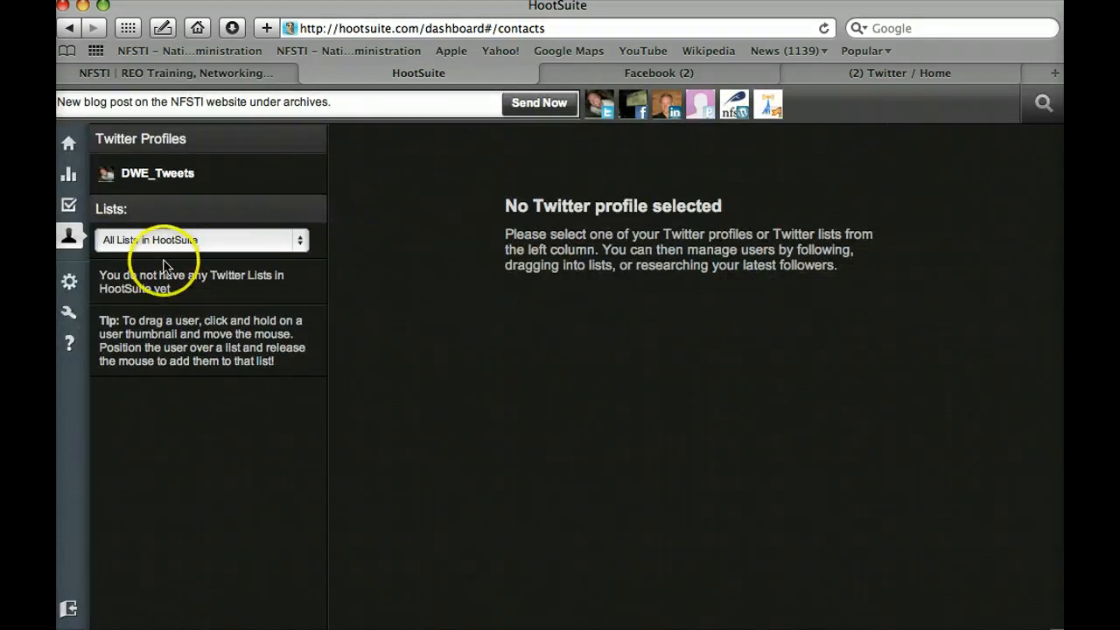
click(338, 109)
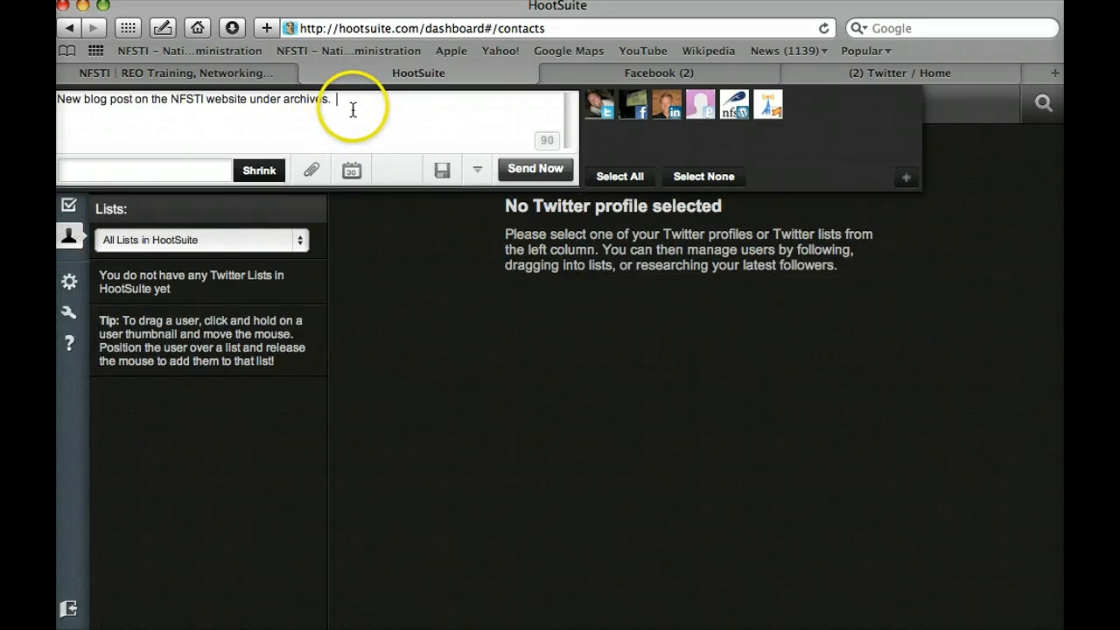
click(360, 106)
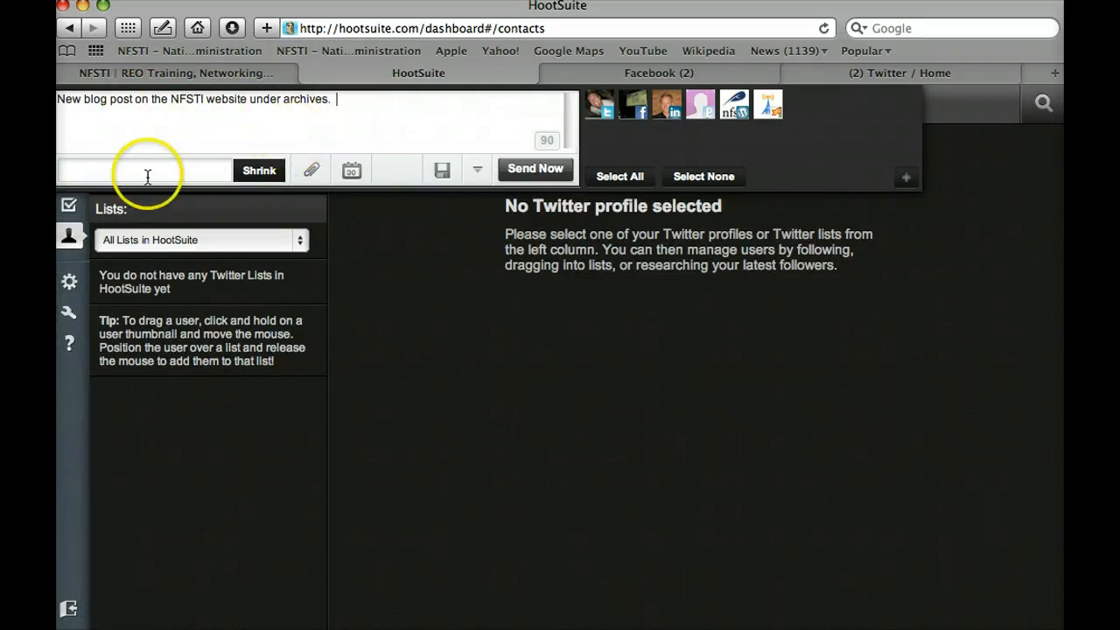
click(338, 107)
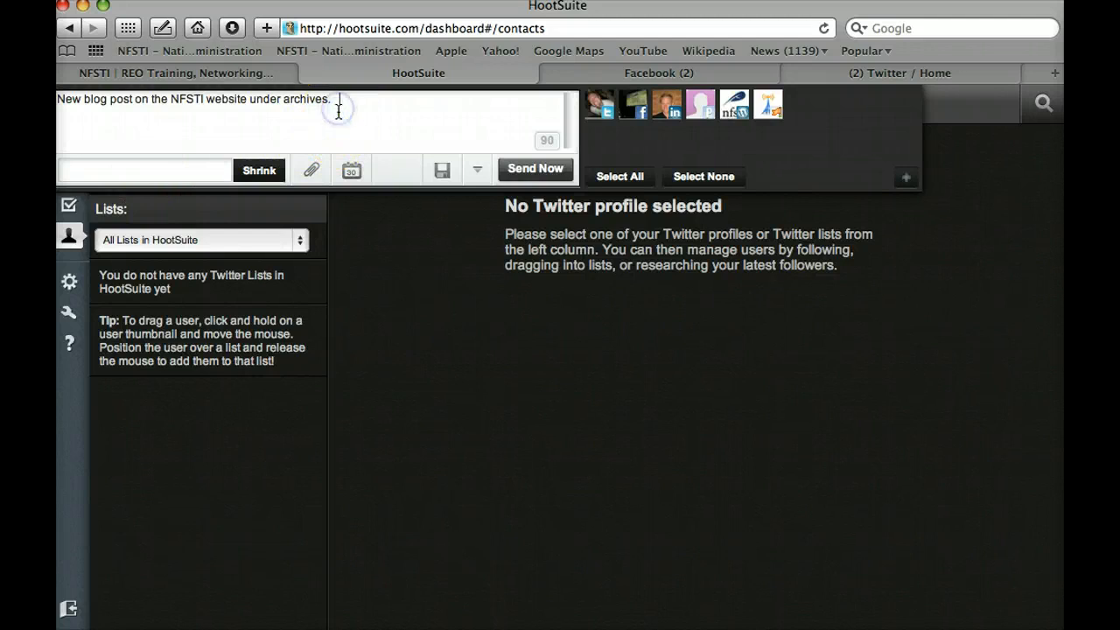
click(148, 169)
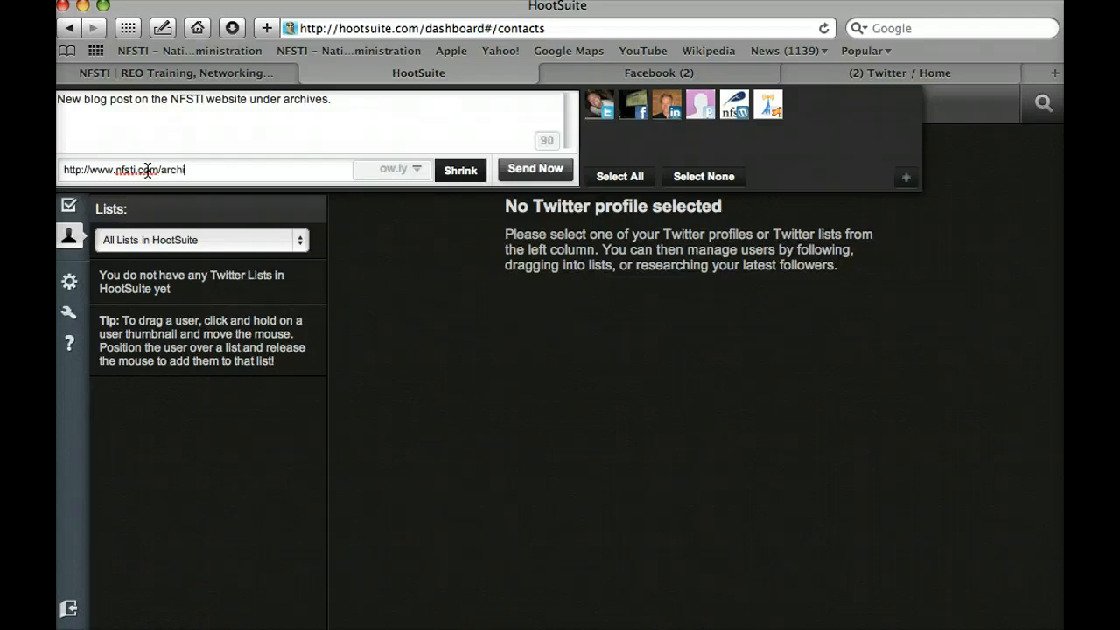
right_click(418, 178)
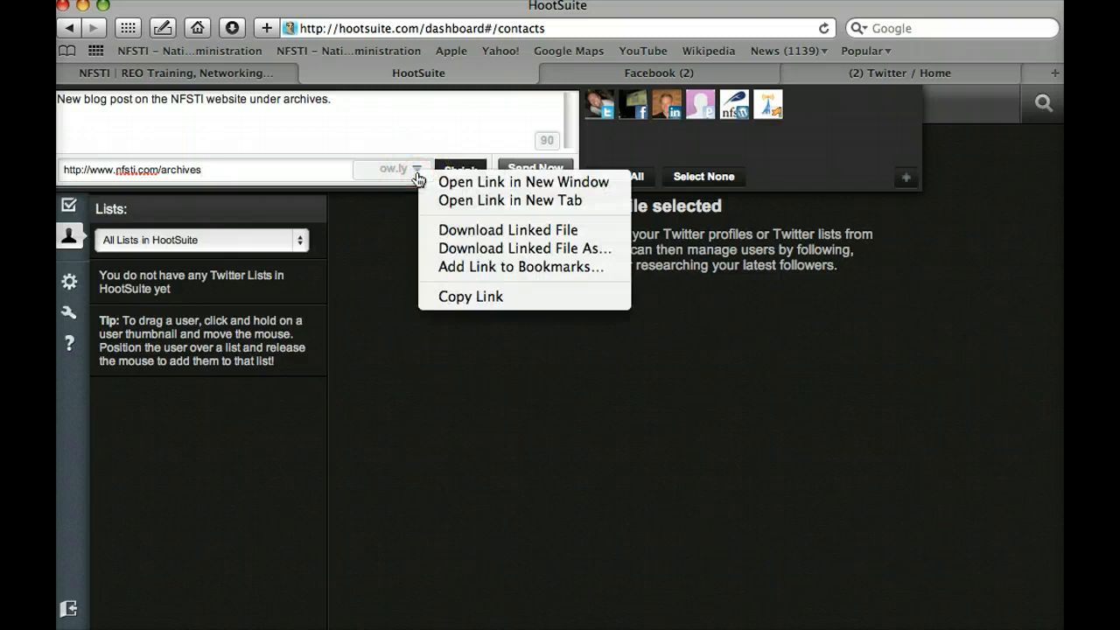
click(416, 174)
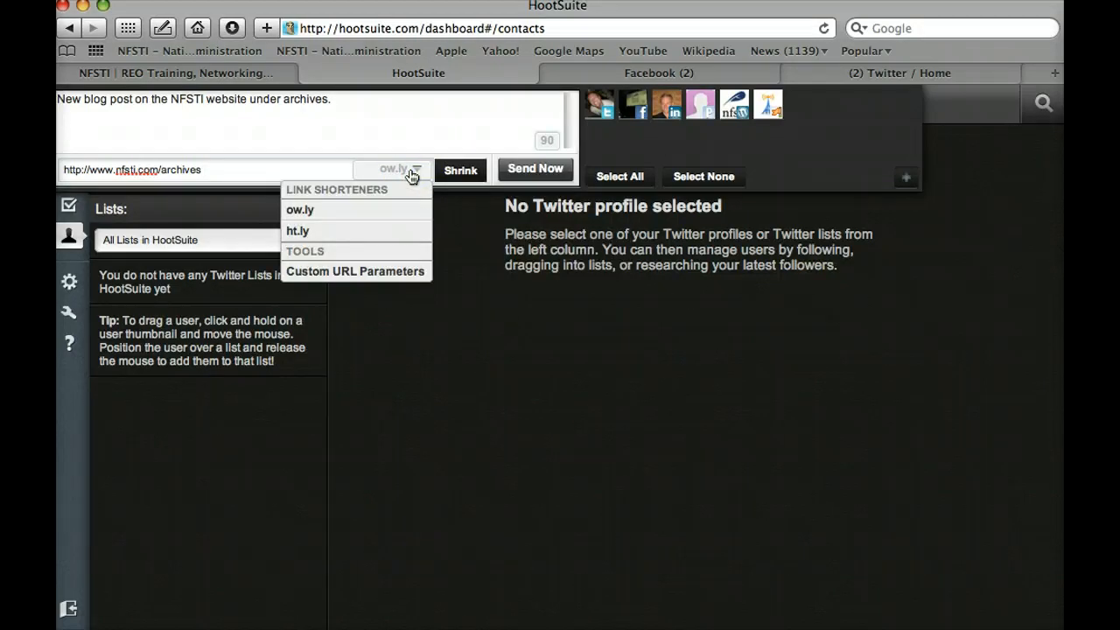
click(424, 127)
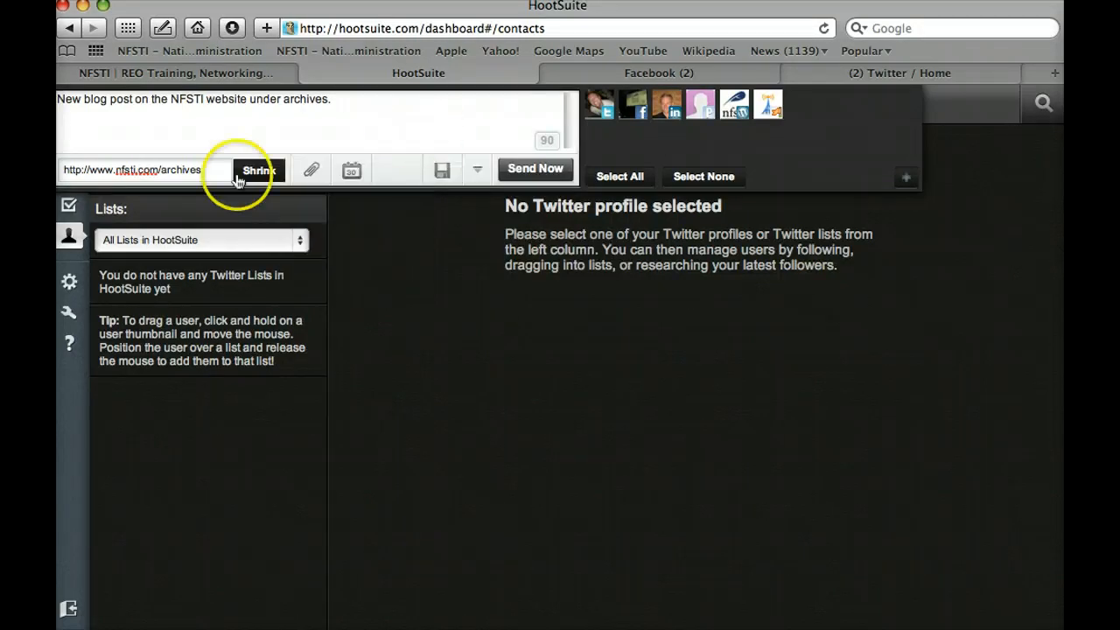
click(178, 180)
click(239, 172)
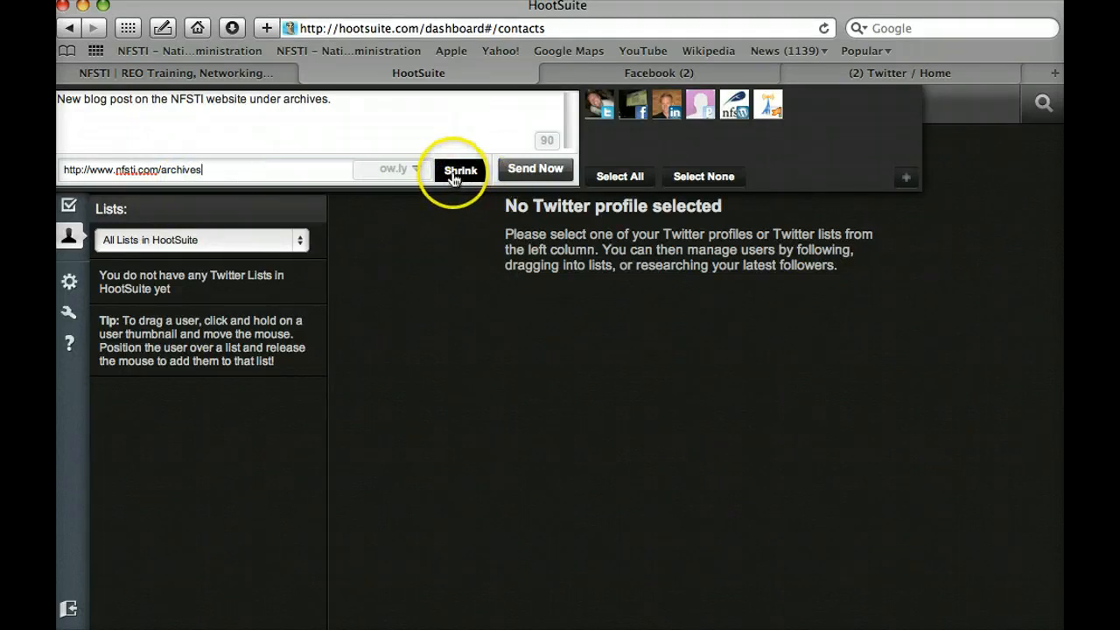
click(407, 112)
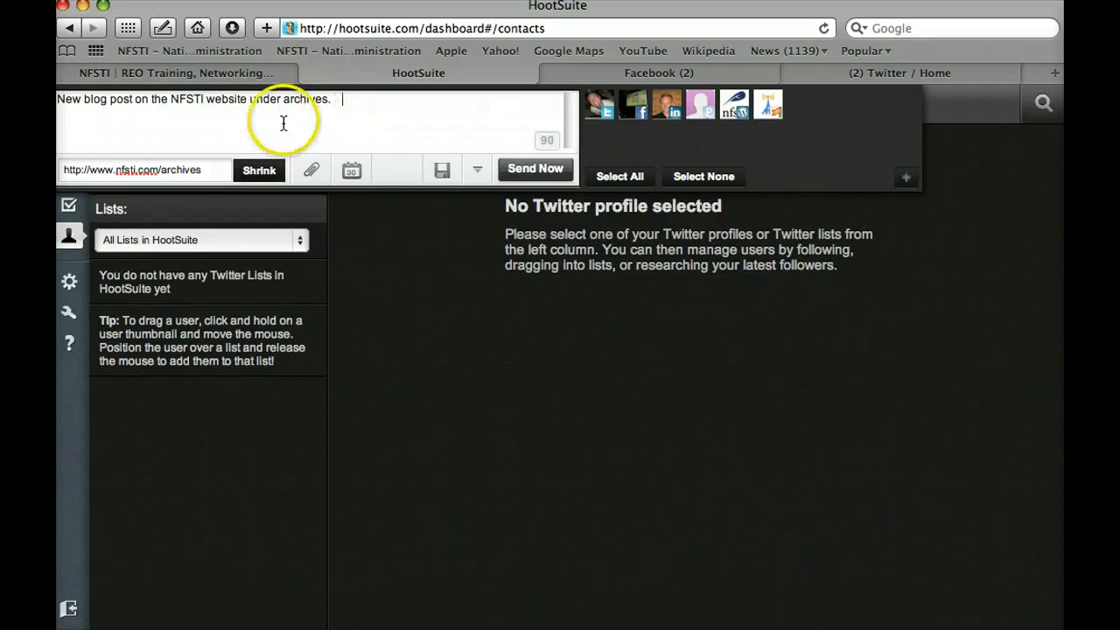
click(258, 172)
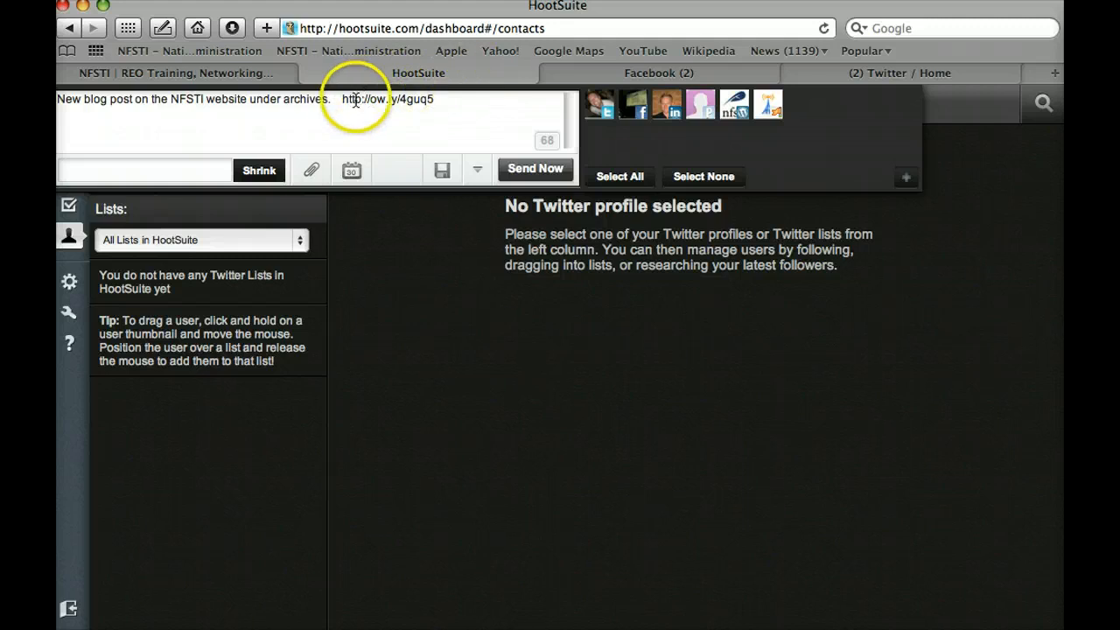
Step: Check the new ow.ly link in the message, then bring up the Schedule Message calendar at 2011-03-17
drag(344, 102, 444, 103)
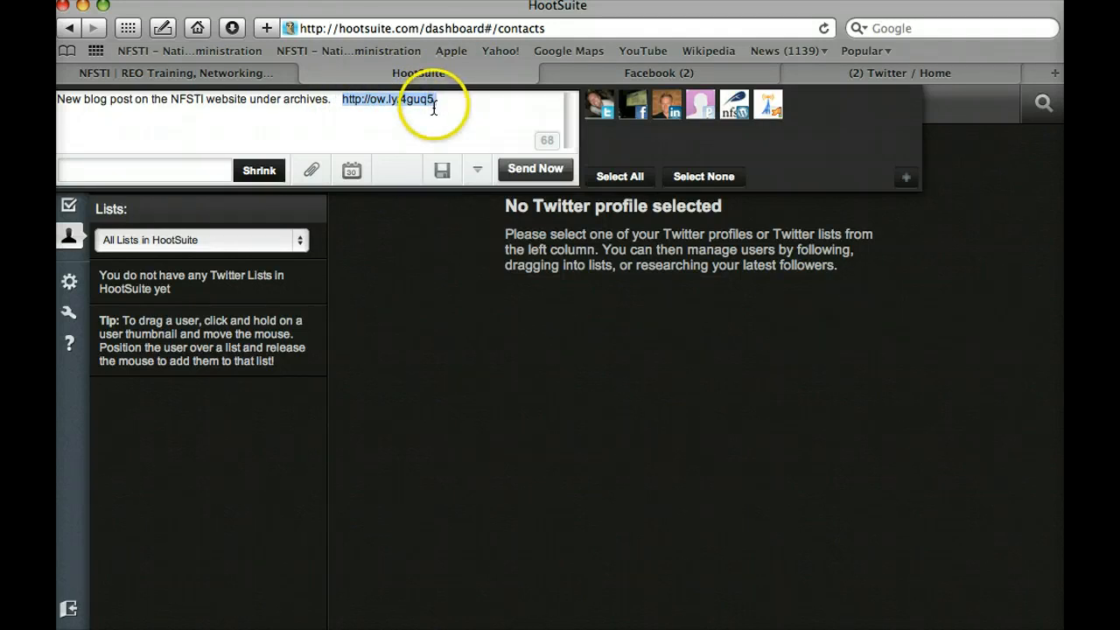
click(420, 122)
click(312, 171)
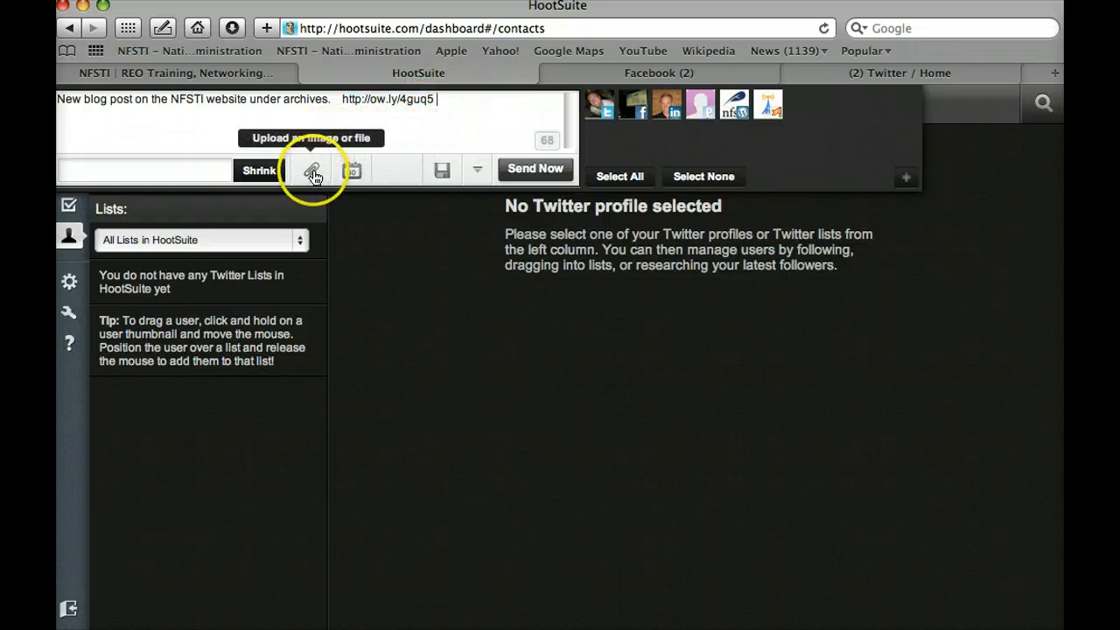
click(349, 173)
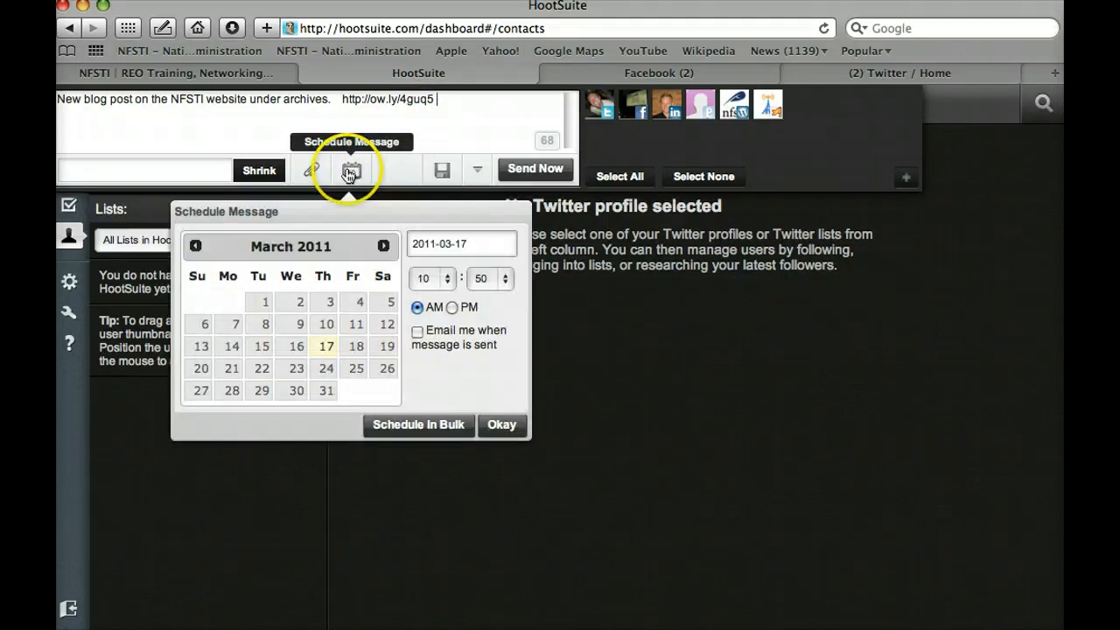
click(443, 278)
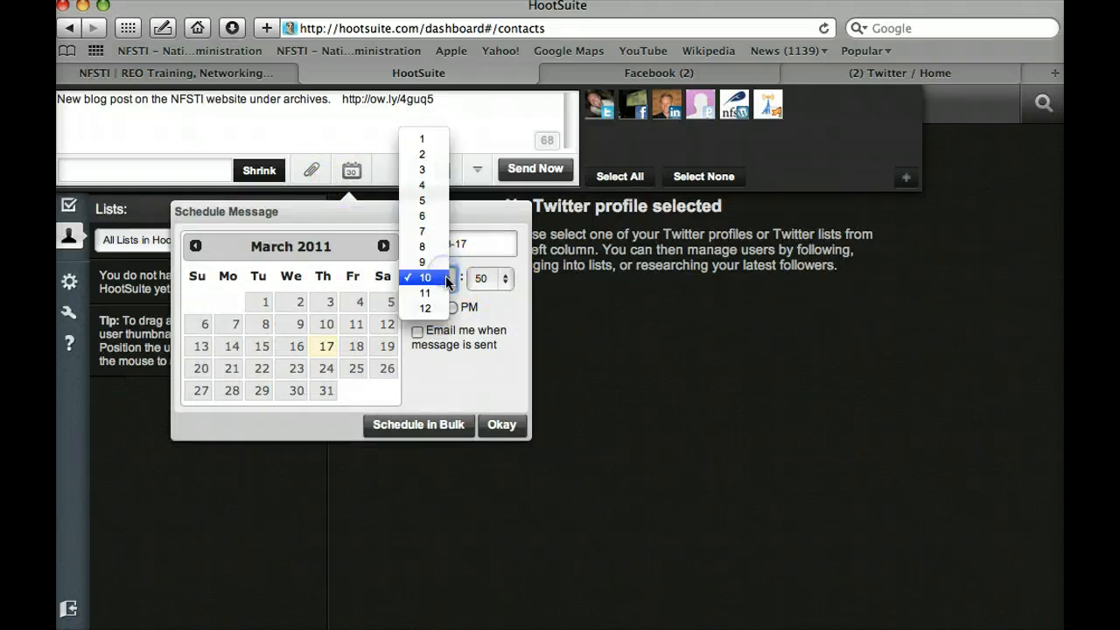
click(442, 309)
click(505, 279)
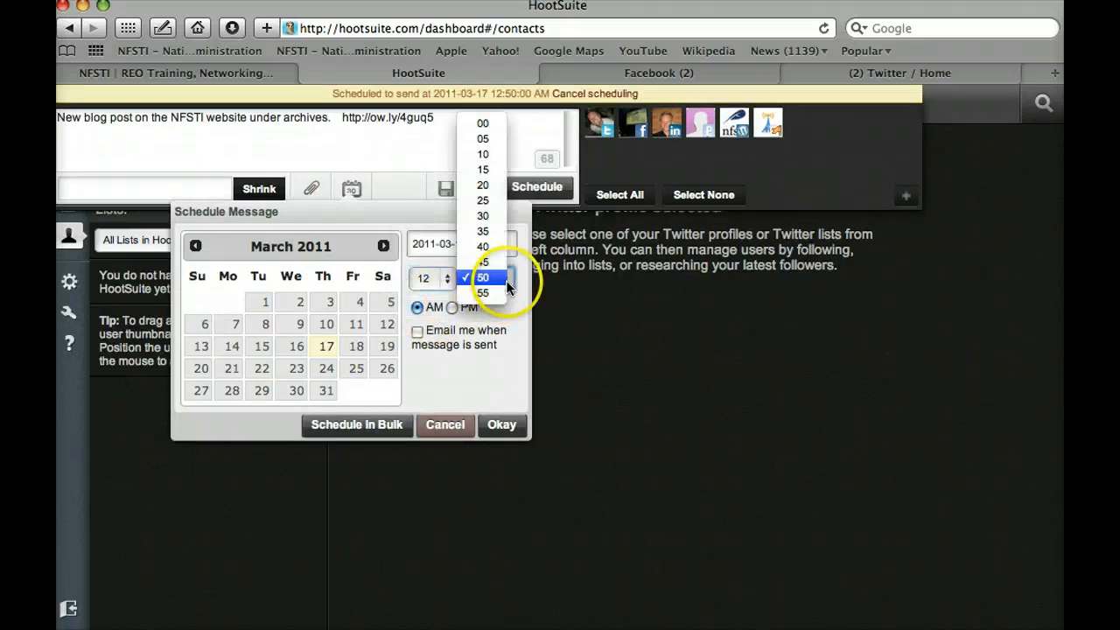
click(482, 123)
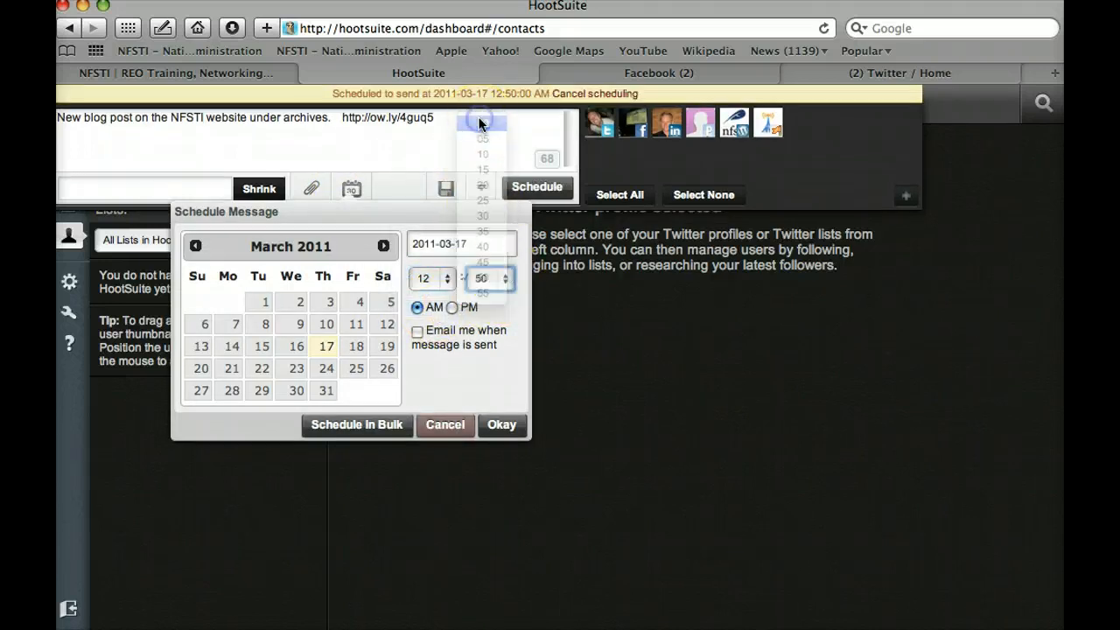
click(452, 308)
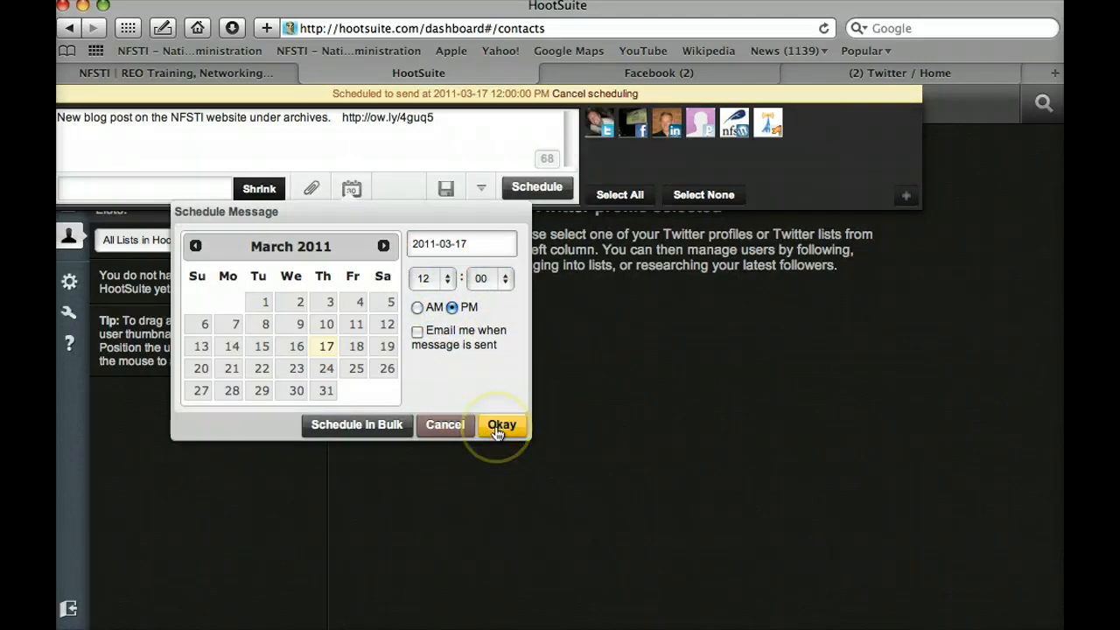
click(428, 424)
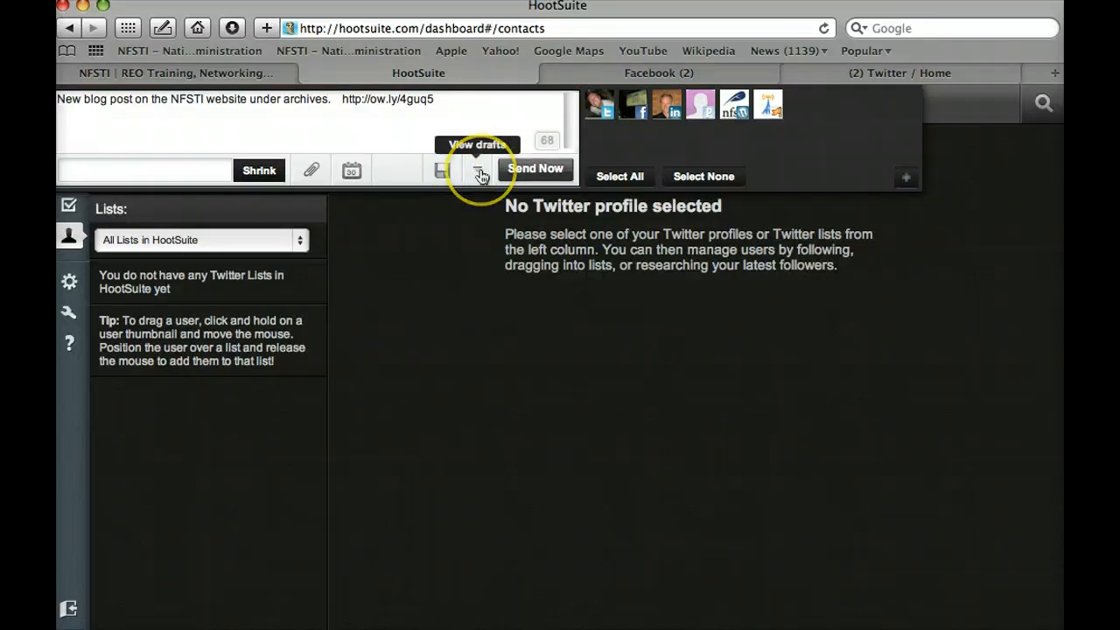
Step: Tick the Facebook profile and company Facebook page as recipients, loading the NFSTI blog link preview
click(478, 125)
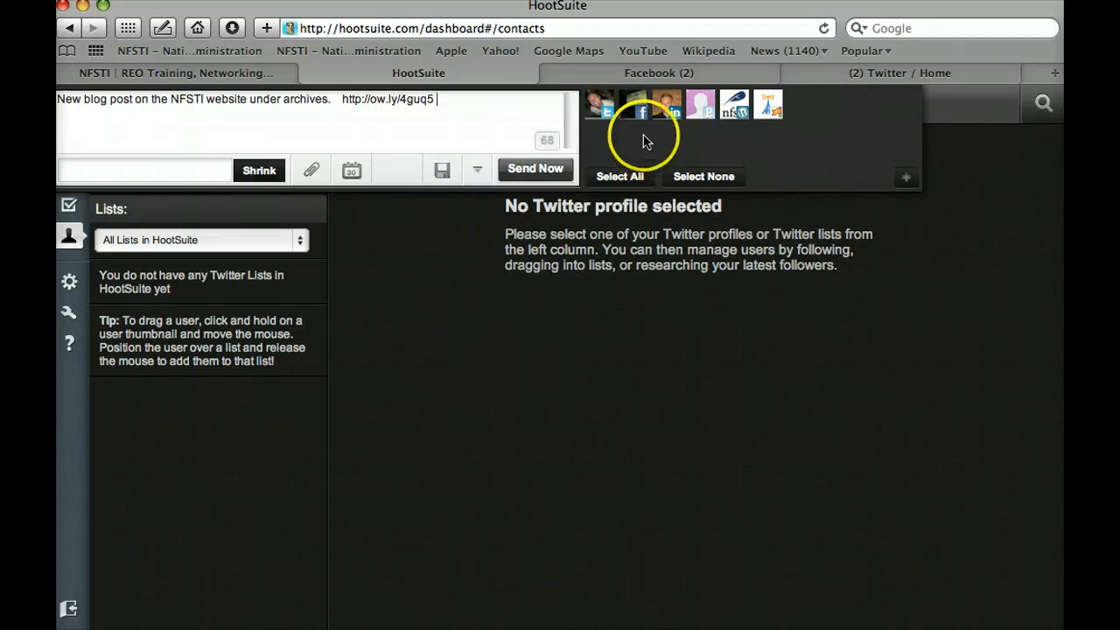
click(634, 107)
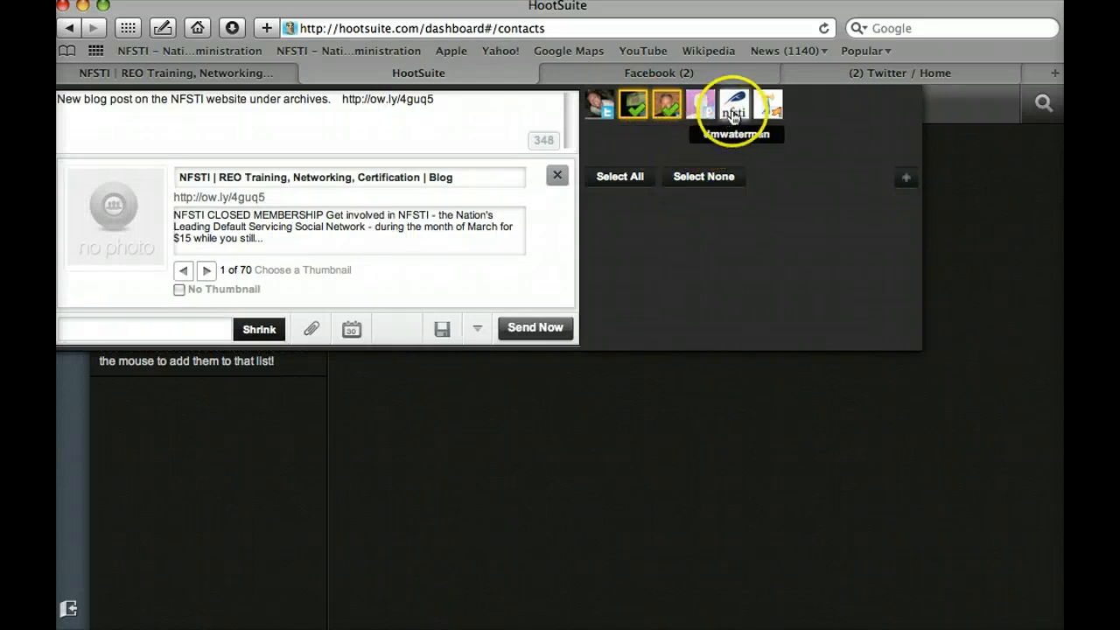
click(770, 107)
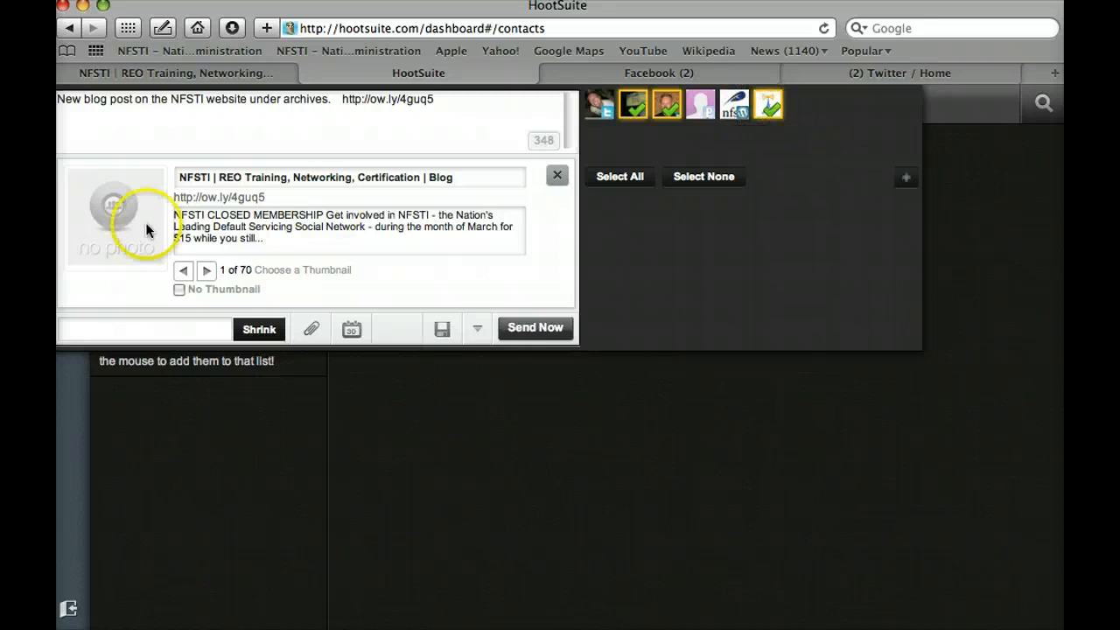
Step: Page through the preview thumbnails and settle on the nfsti logo, image 38 of 70
click(207, 271)
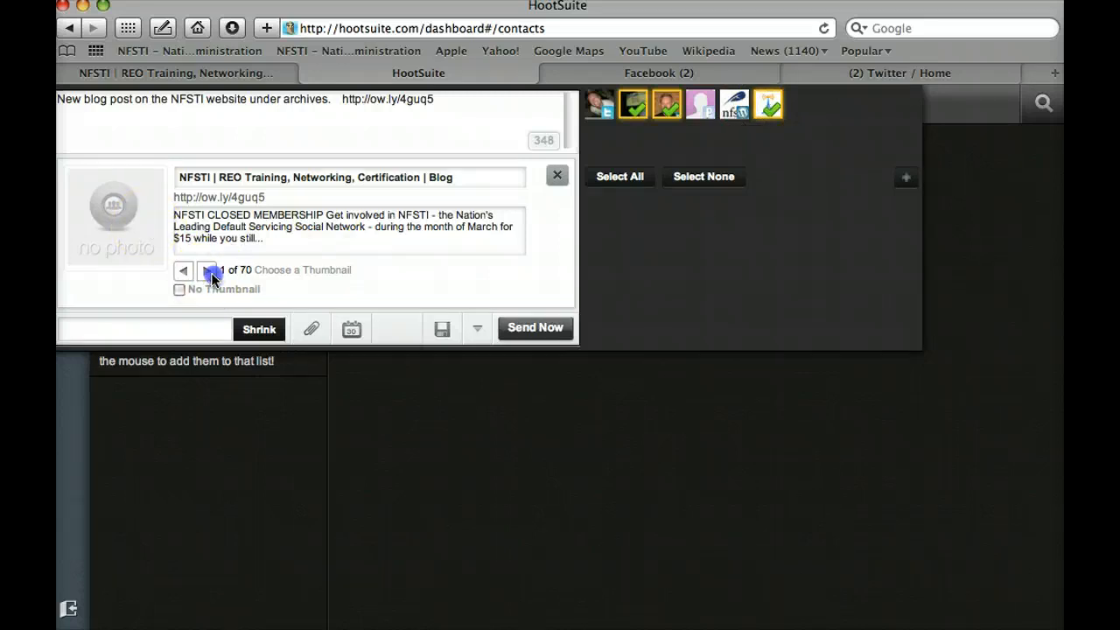
click(207, 272)
click(209, 272)
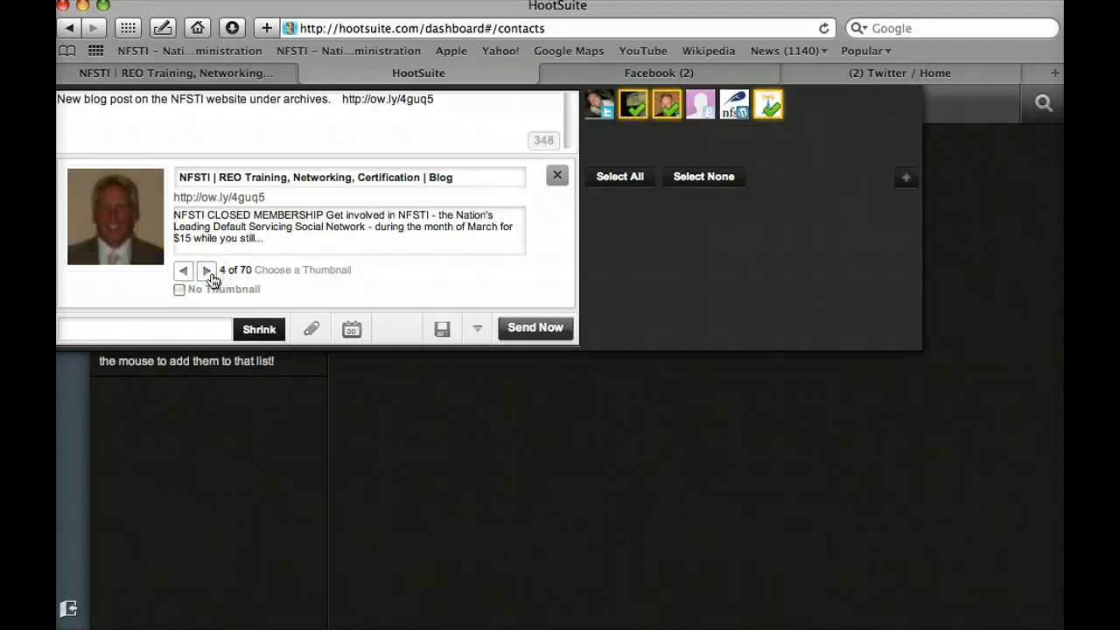
click(209, 272)
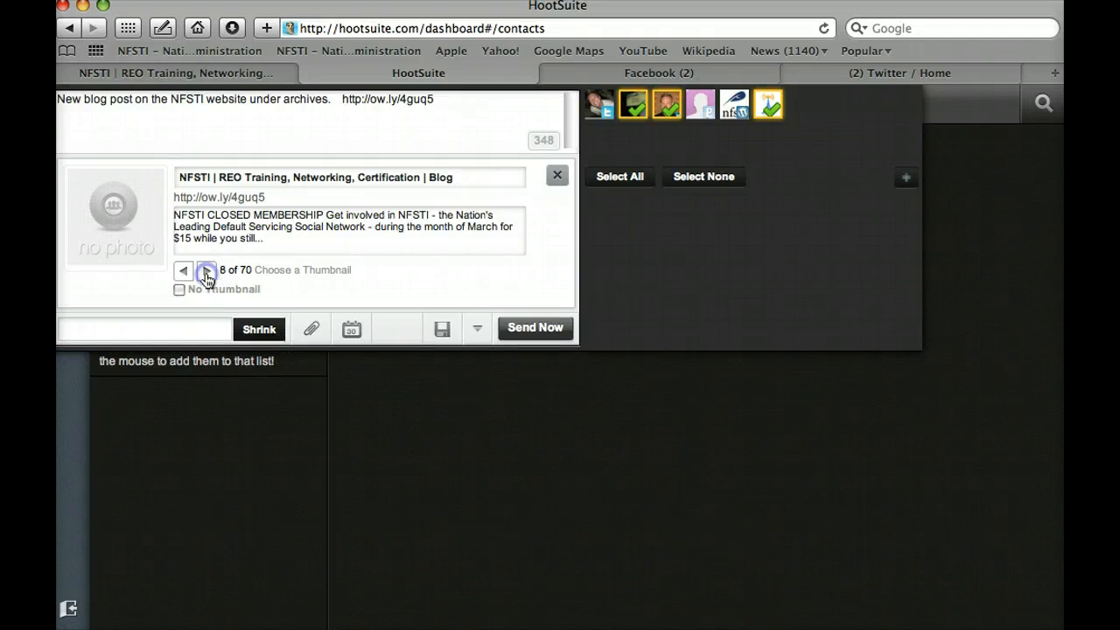
click(207, 272)
click(207, 272)
click(208, 272)
click(208, 272)
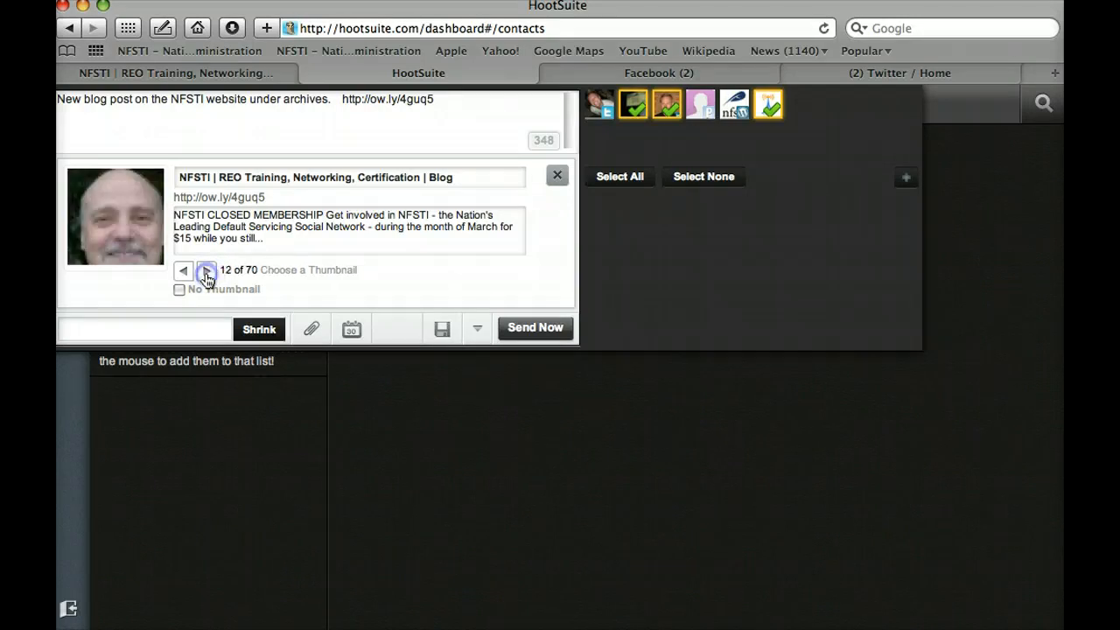
click(207, 272)
click(207, 272)
click(207, 272)
click(207, 272)
click(207, 272)
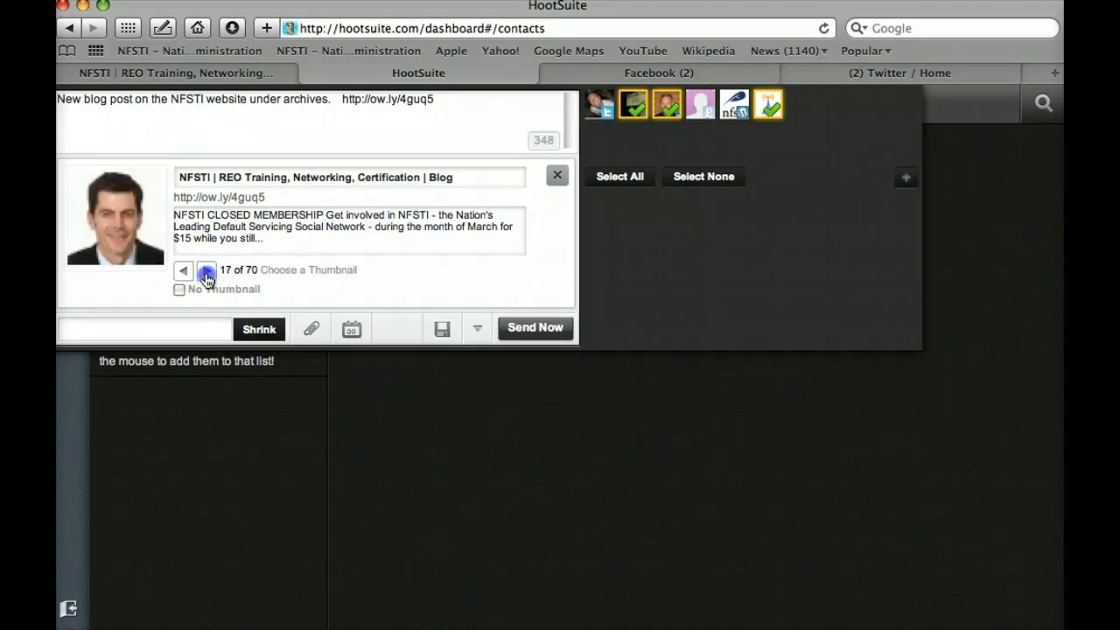
click(207, 273)
click(207, 273)
click(207, 272)
click(207, 272)
click(207, 272)
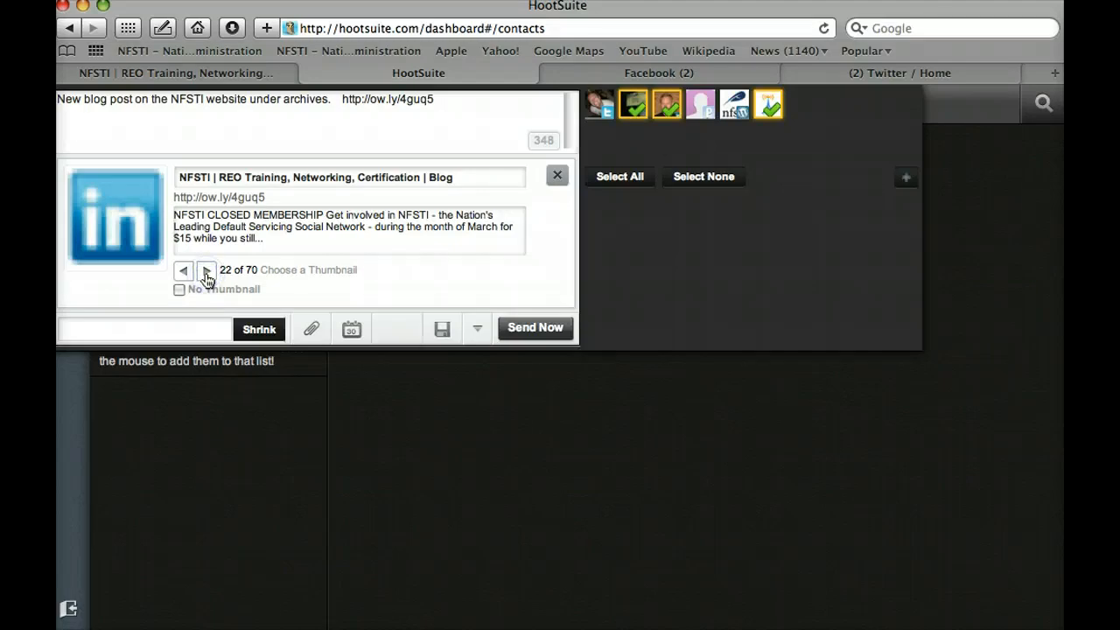
click(208, 272)
click(207, 272)
click(208, 272)
click(207, 272)
click(207, 272)
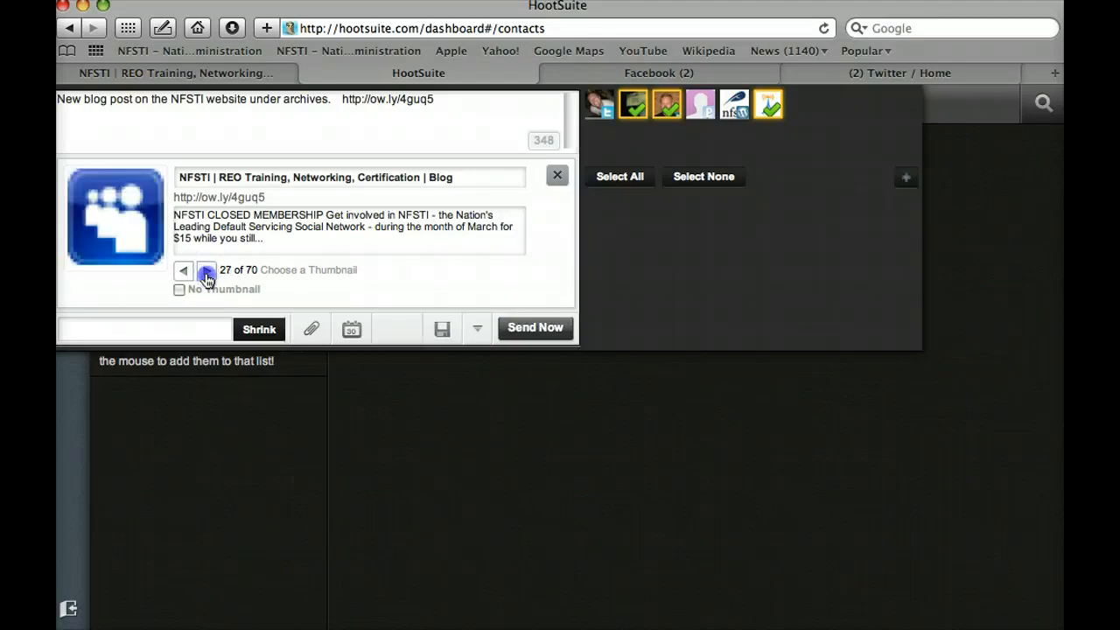
click(207, 272)
click(208, 272)
click(208, 272)
click(207, 272)
click(208, 272)
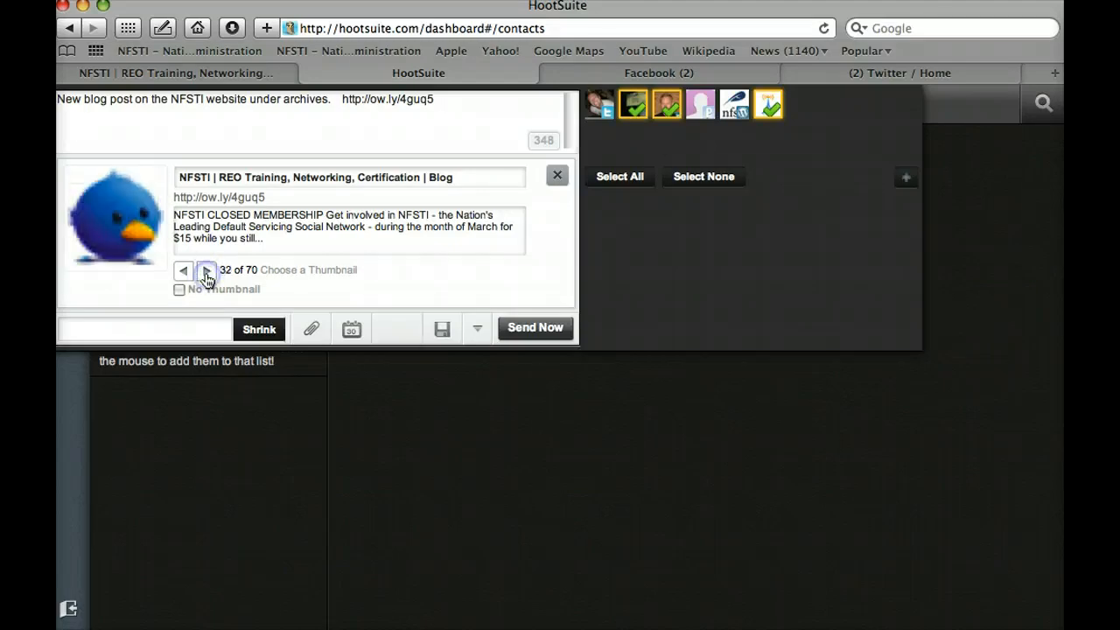
click(208, 272)
click(207, 272)
click(207, 272)
click(207, 272)
click(207, 272)
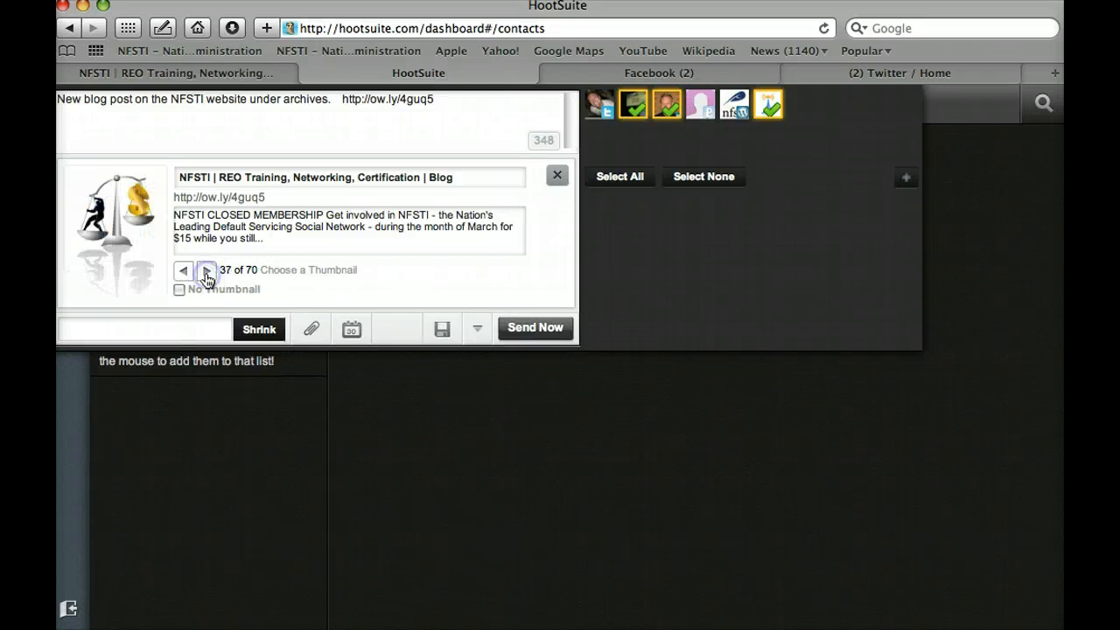
click(206, 272)
click(207, 272)
click(183, 272)
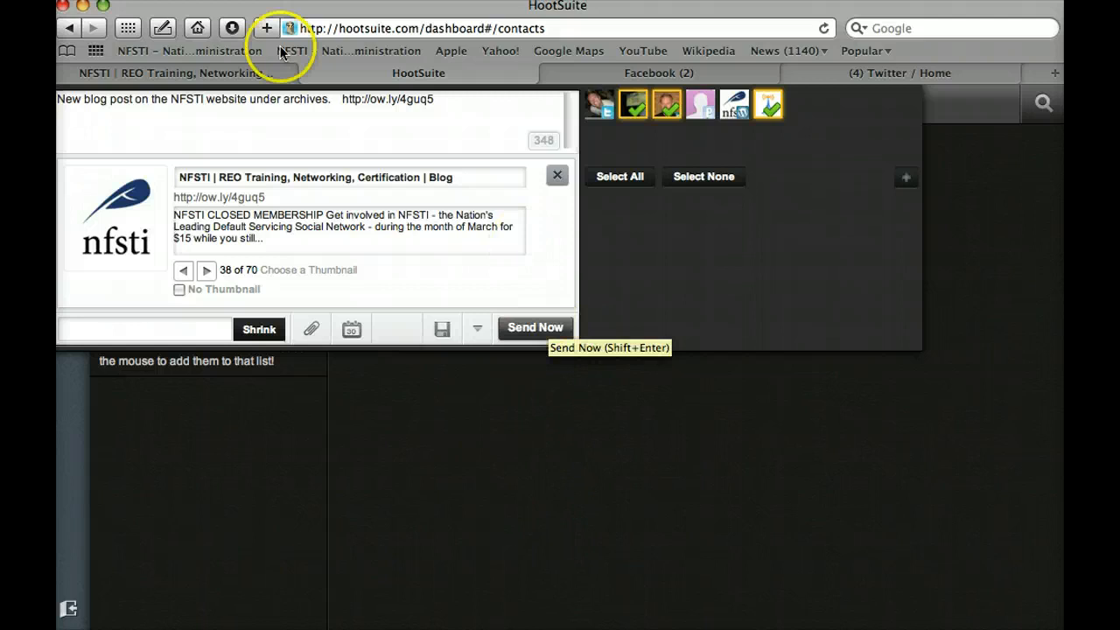
drag(69, 99, 472, 115)
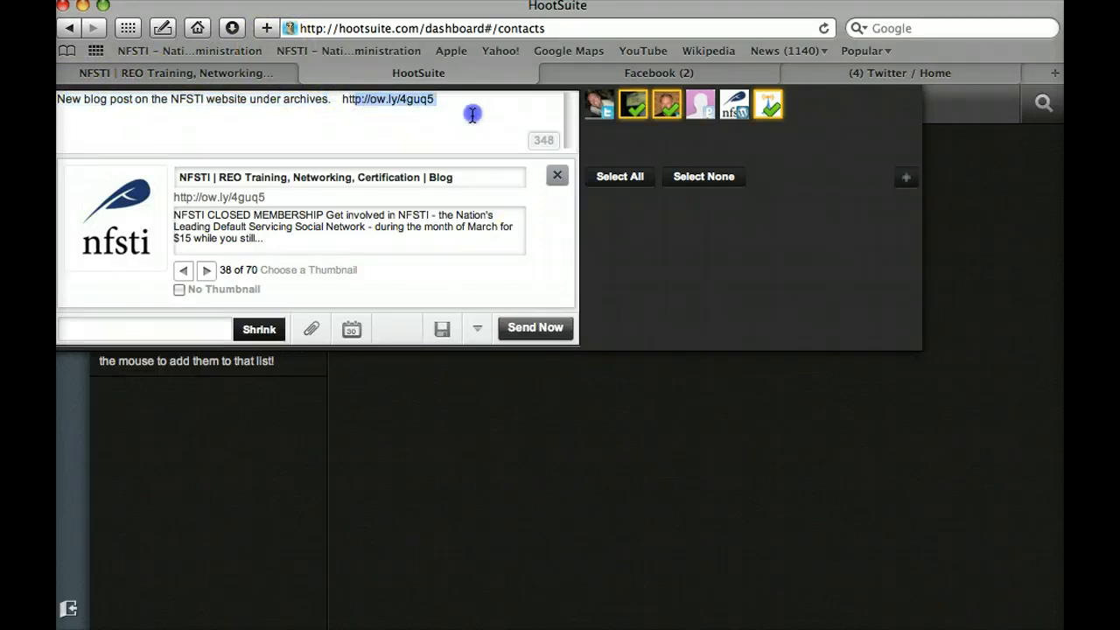
Step: Send the blog message with its ow.ly link now to the checked Facebook profile and page
click(472, 114)
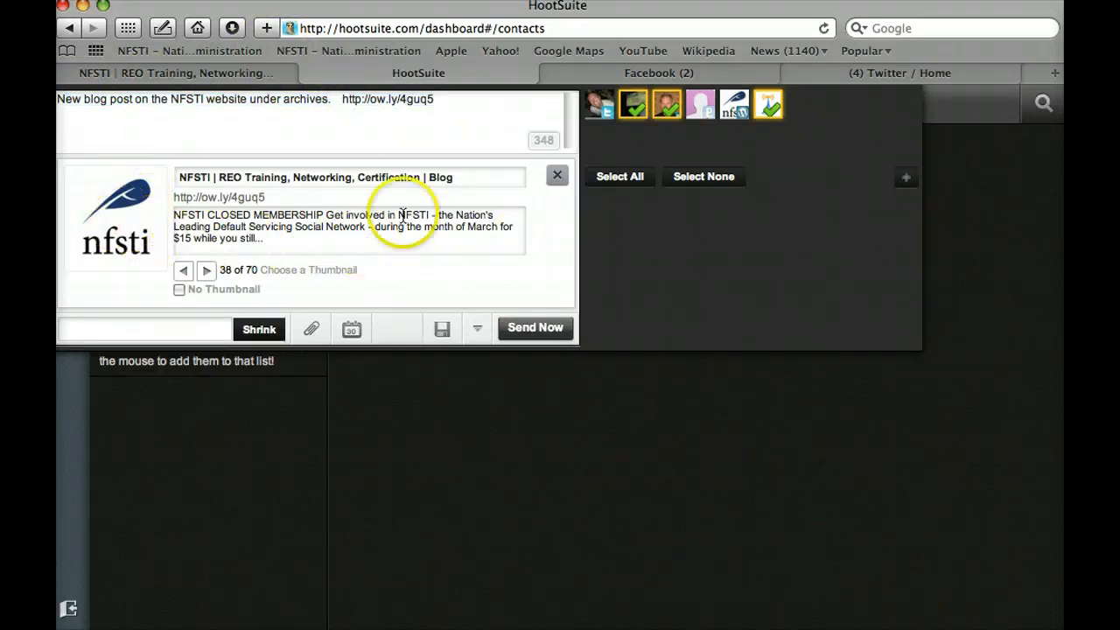
click(635, 106)
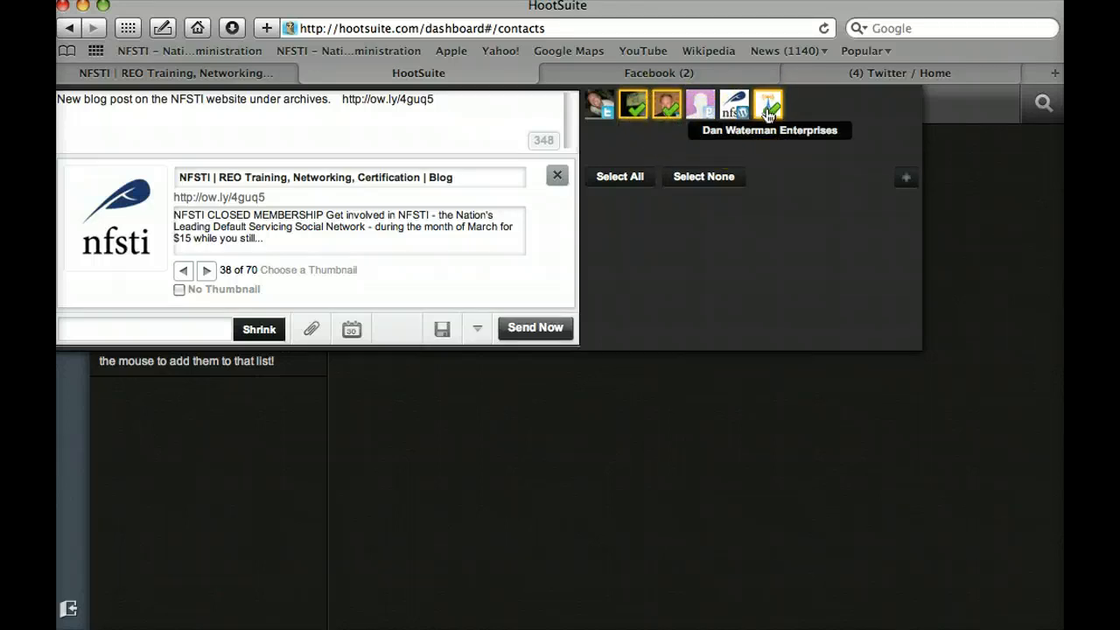
click(517, 332)
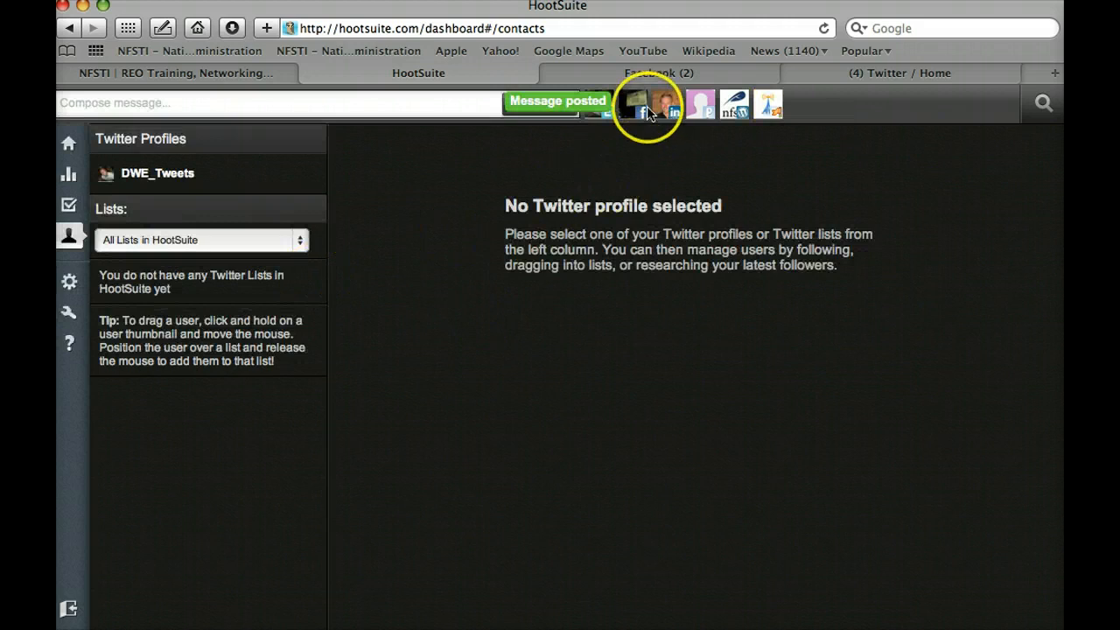
Step: On Facebook, find the new post on the profile wall and follow its ow.ly link to nfsti.com/archives
click(657, 72)
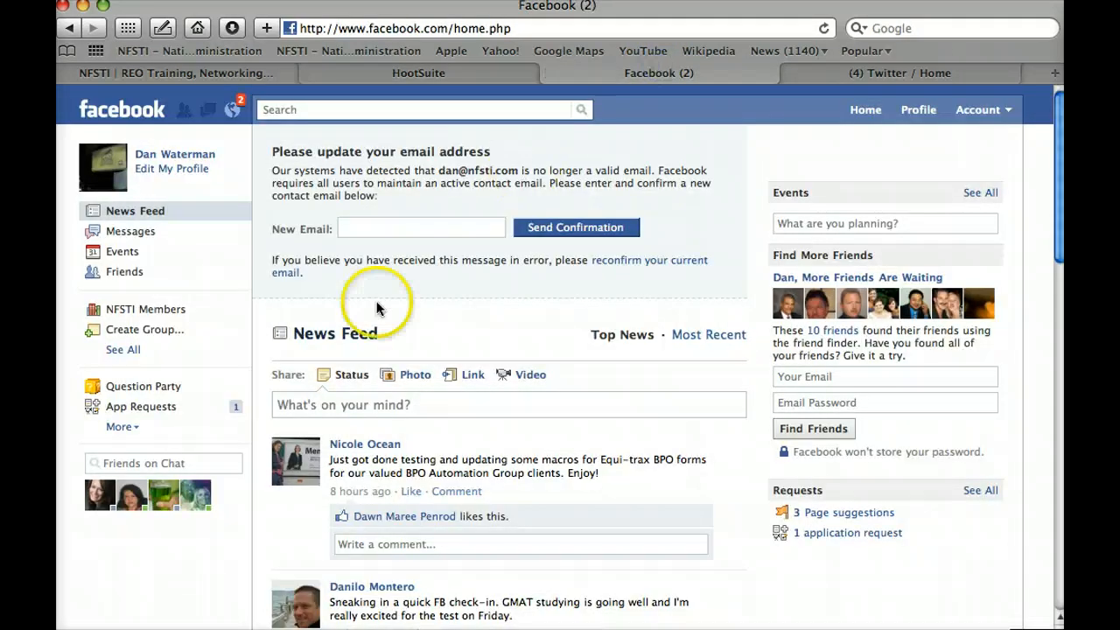
click(938, 111)
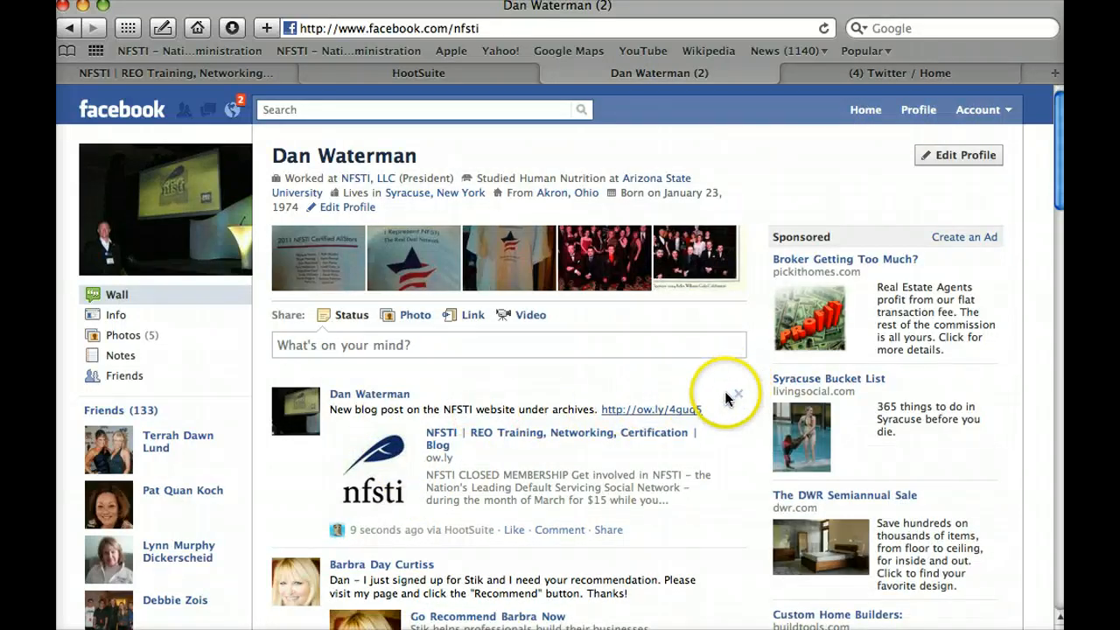
click(663, 411)
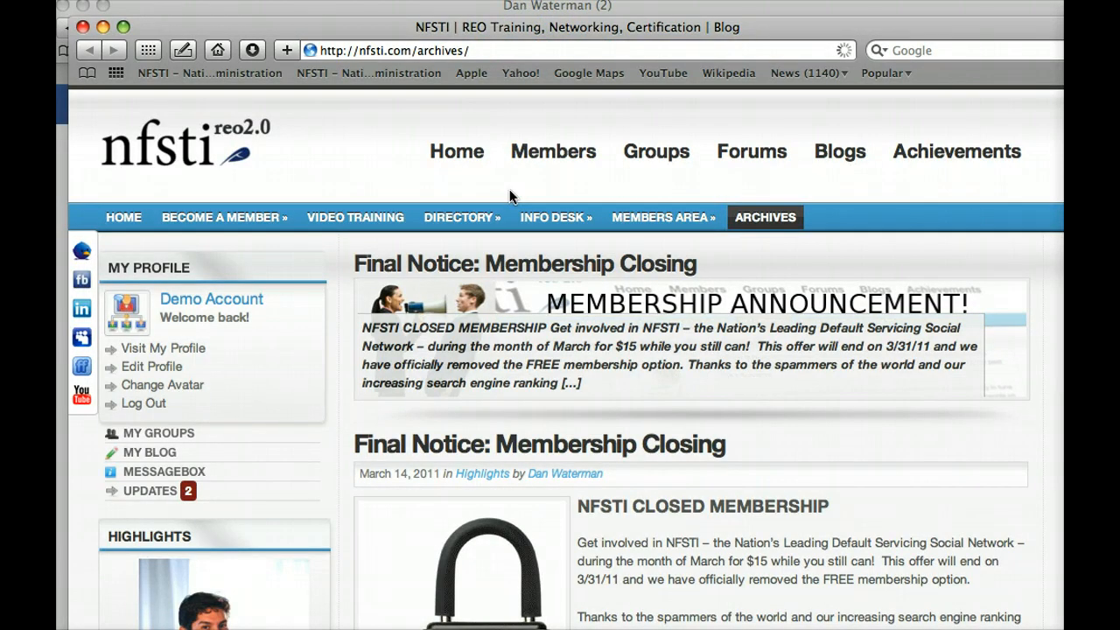
Step: Look over the nfsti.com/archives blog page, then bring the Facebook profile wall back to the front
click(501, 267)
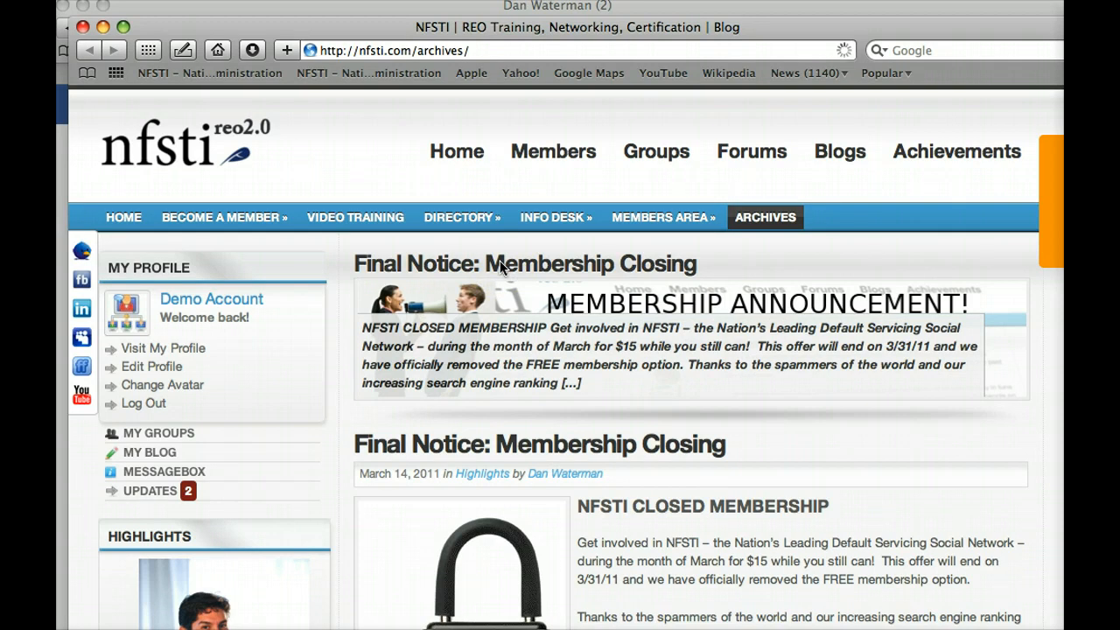
click(620, 9)
click(618, 7)
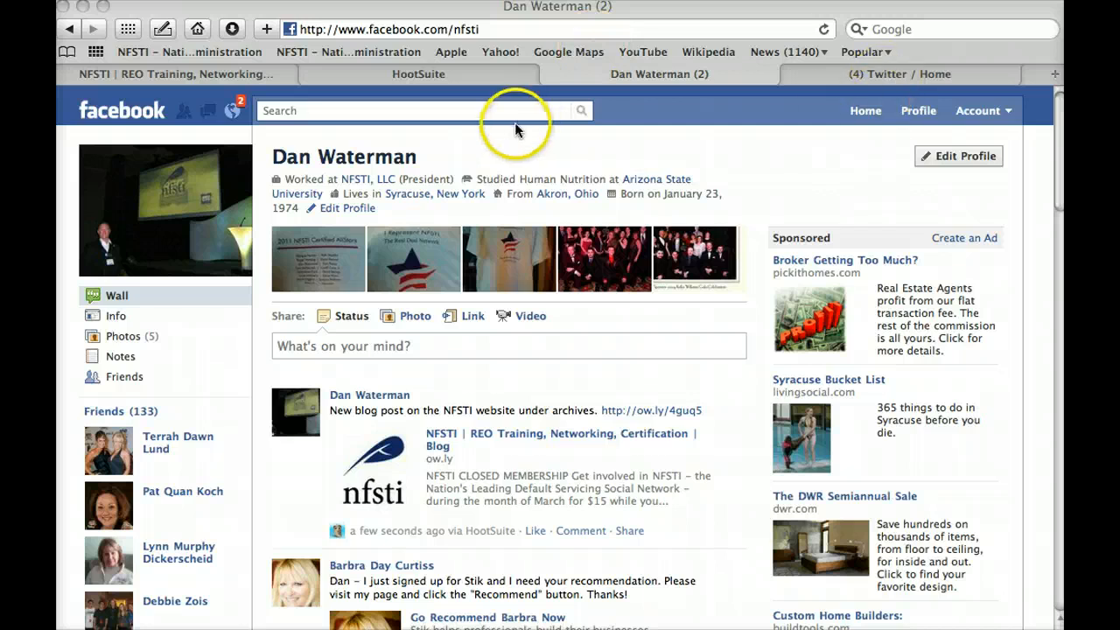
Step: Search Facebook for the business page, confirm the ow.ly post on its wall, and return to HootSuite
click(490, 112)
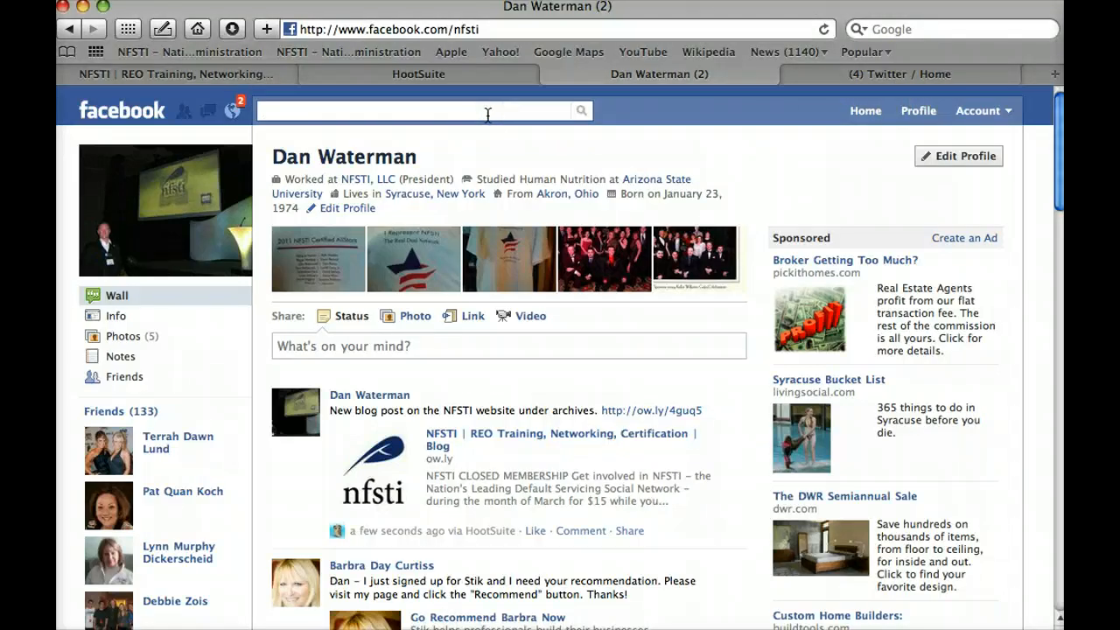
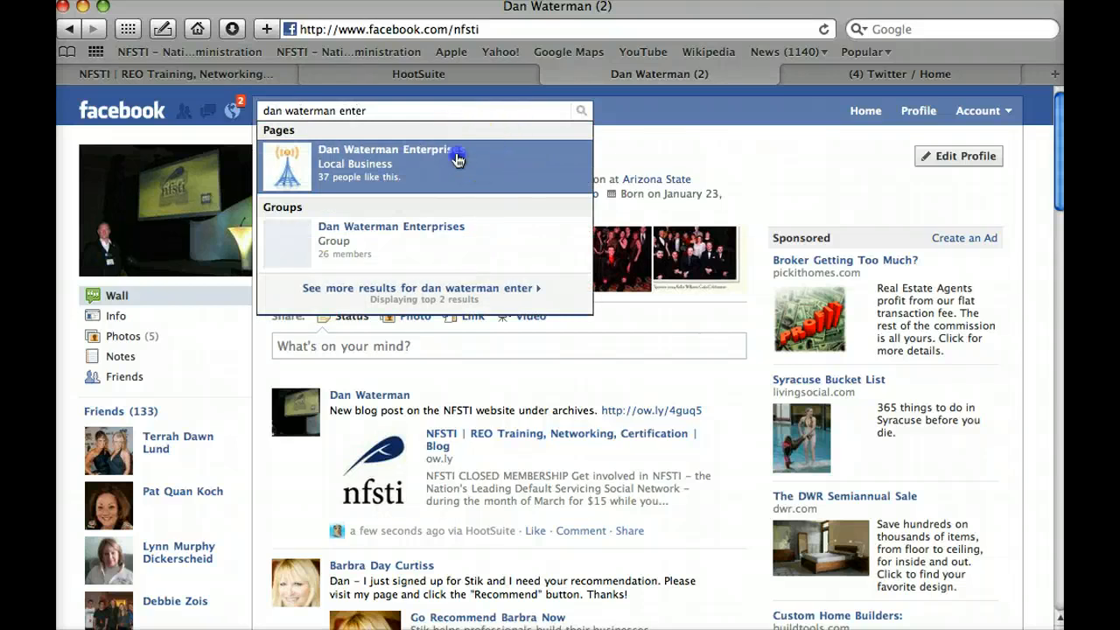
click(455, 158)
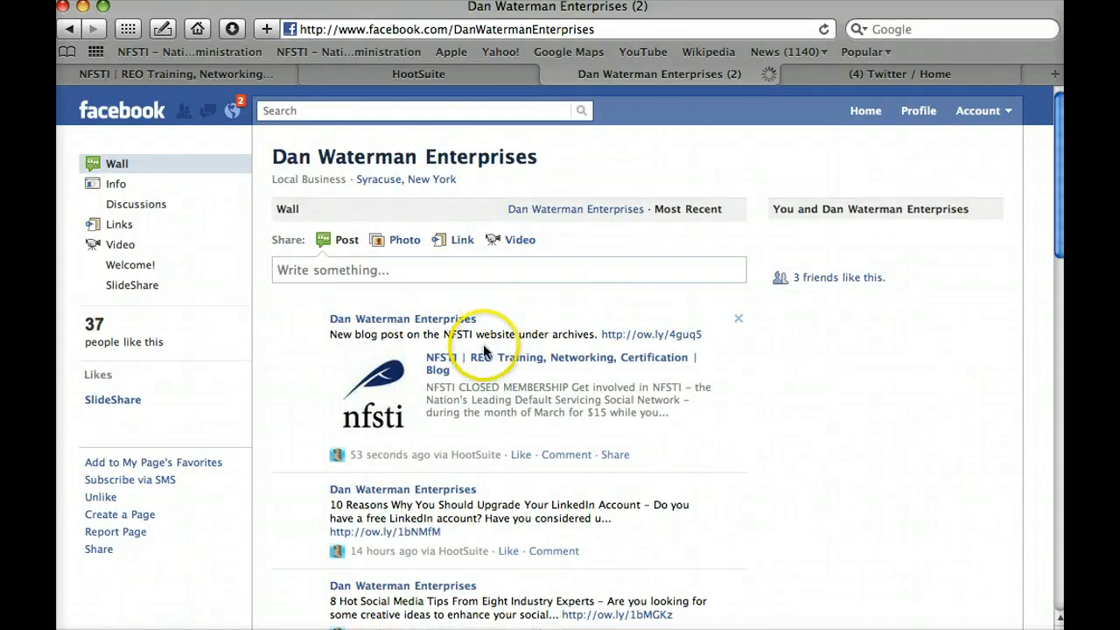
click(385, 75)
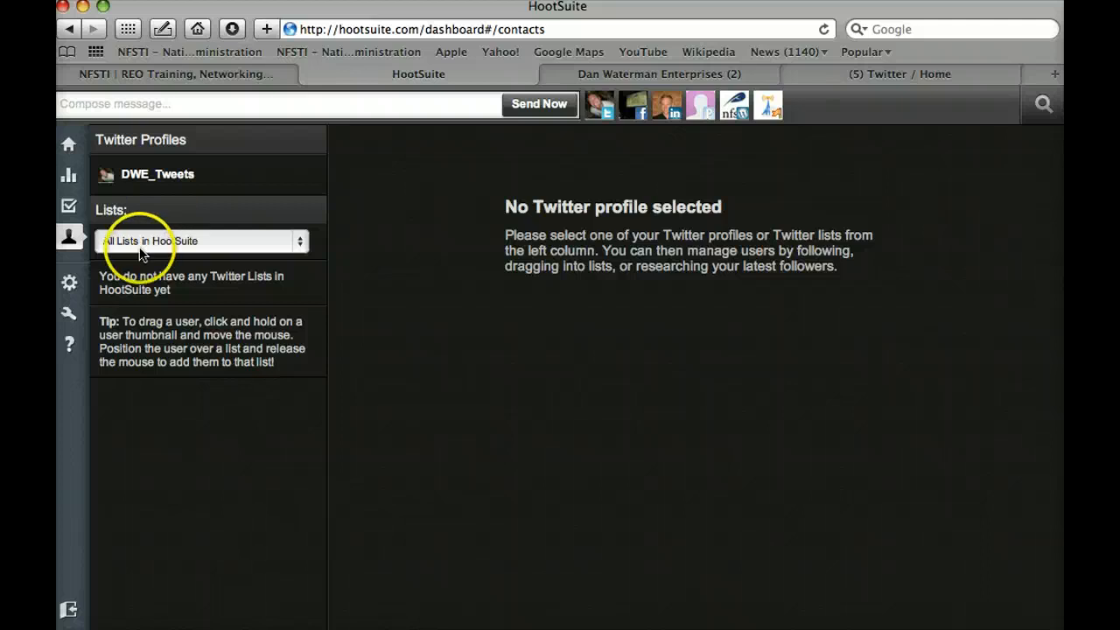
Step: Open the sidebar Settings gear menu showing Social Networks, Account and Preferences
mouse_move(74, 290)
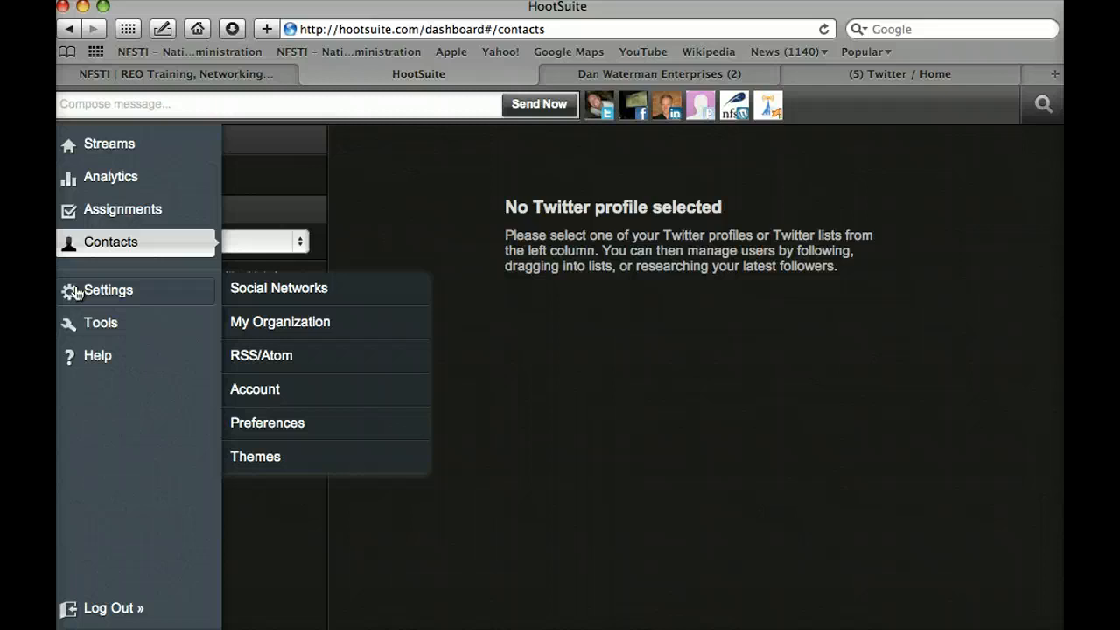
click(79, 292)
click(94, 293)
click(103, 297)
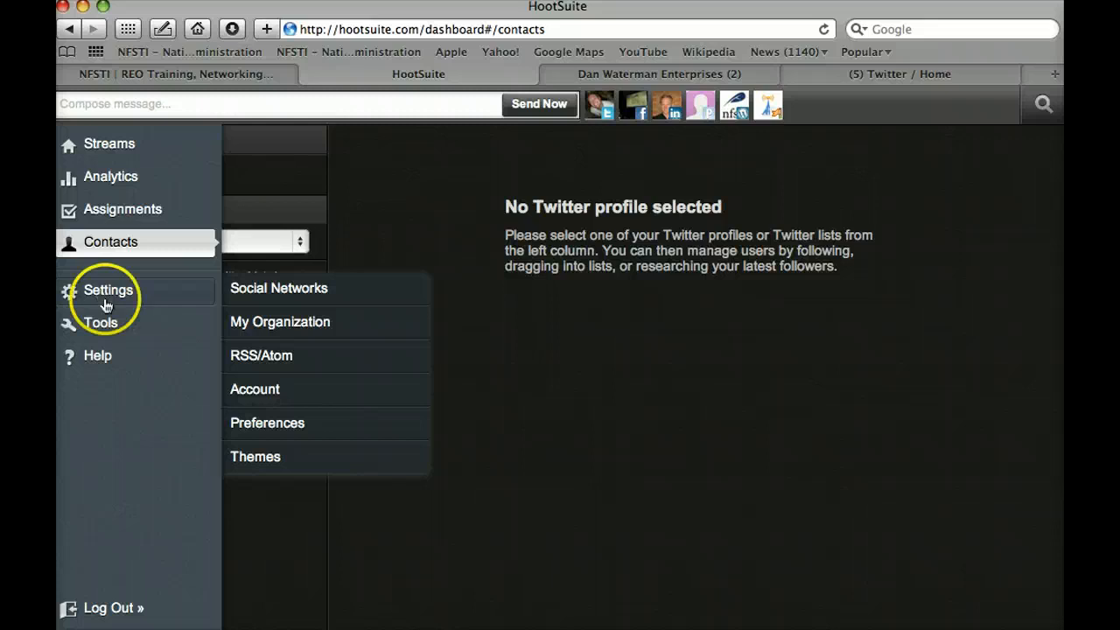